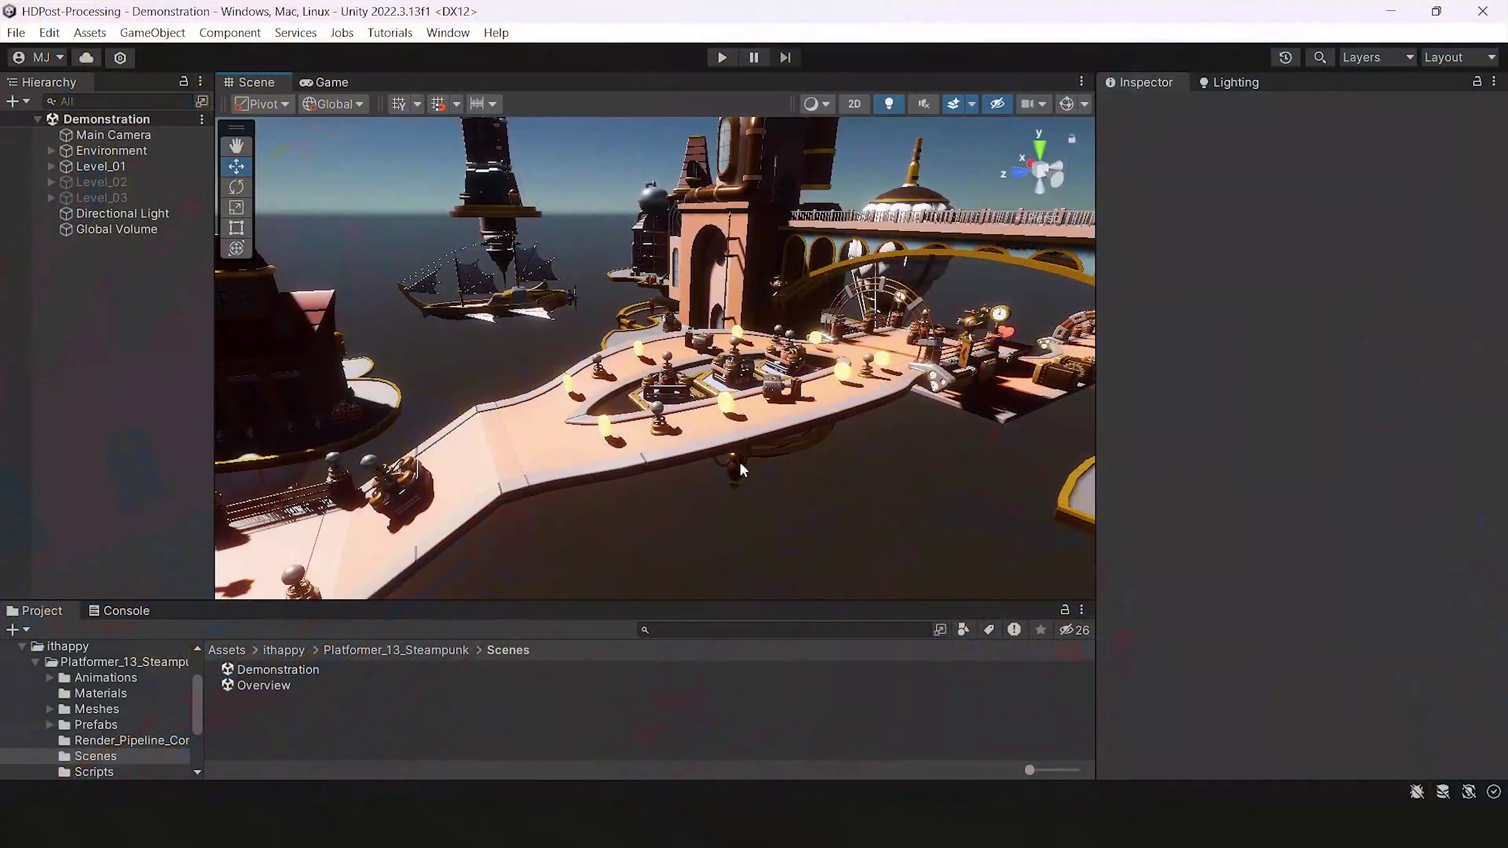
Step: Delete the existing Global Volume object from the Demonstration scene
{"action": "right_click_drag", "start_coordinate": [740, 464], "coordinate": [768, 359]}
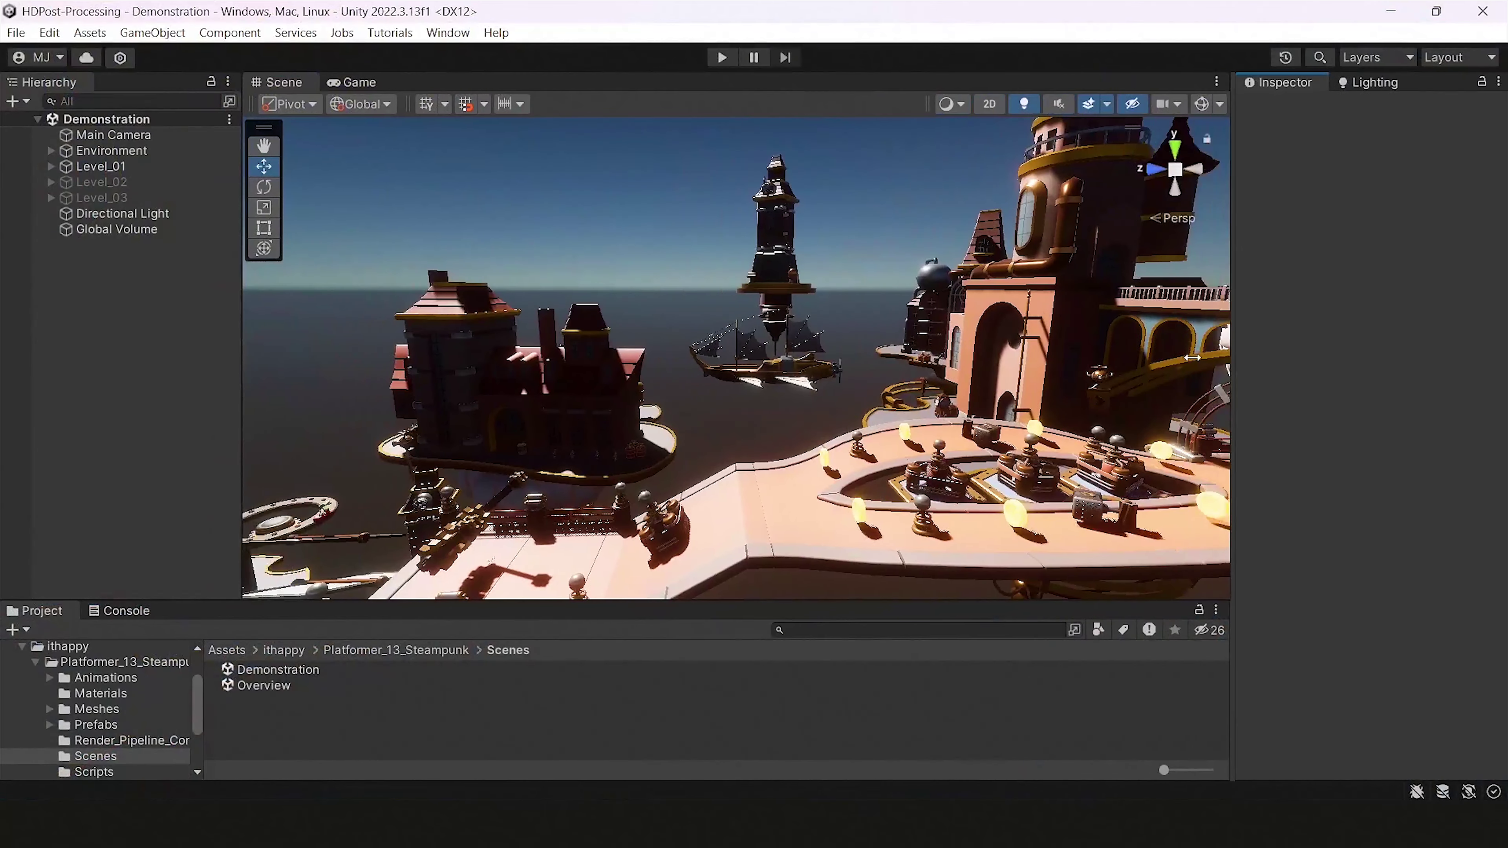
{"action": "right_click_drag", "start_coordinate": [736, 357], "coordinate": [689, 400]}
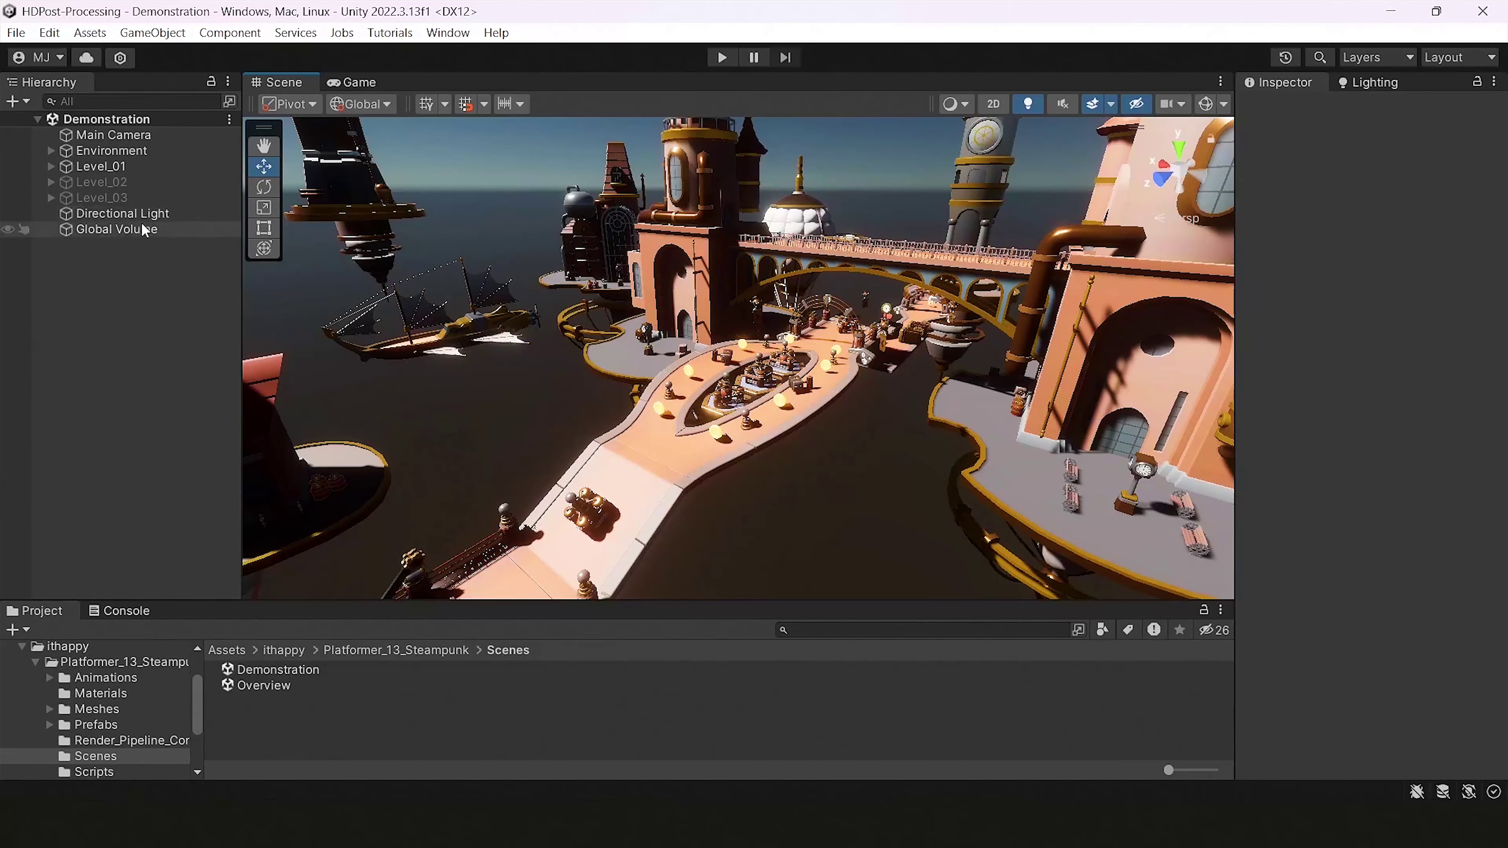
{"action": "left_click", "coordinate": [116, 229]}
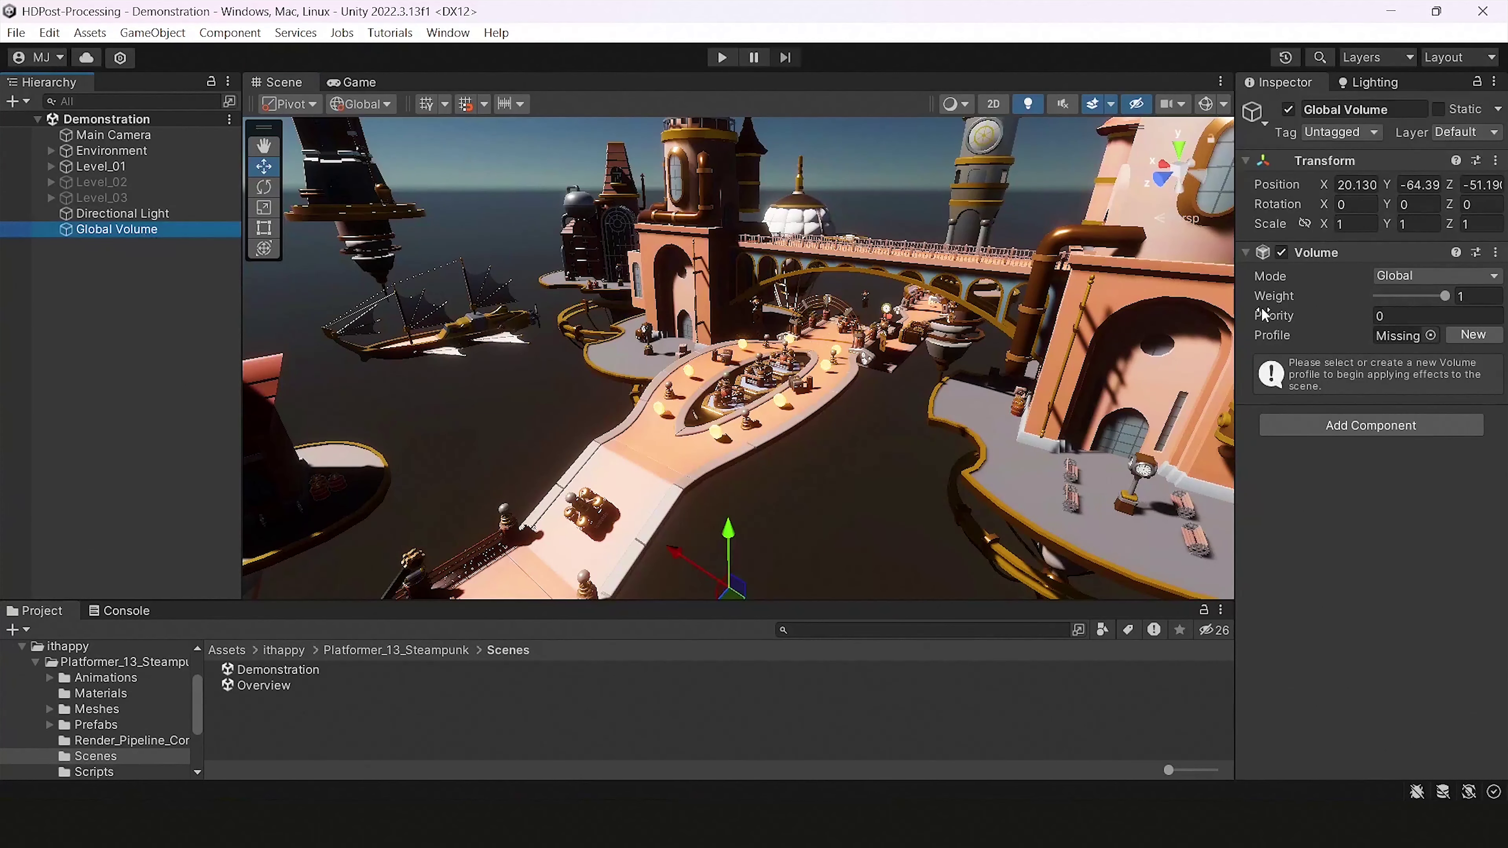
{"action": "left_click_drag", "start_coordinate": [1230, 301], "coordinate": [1133, 301]}
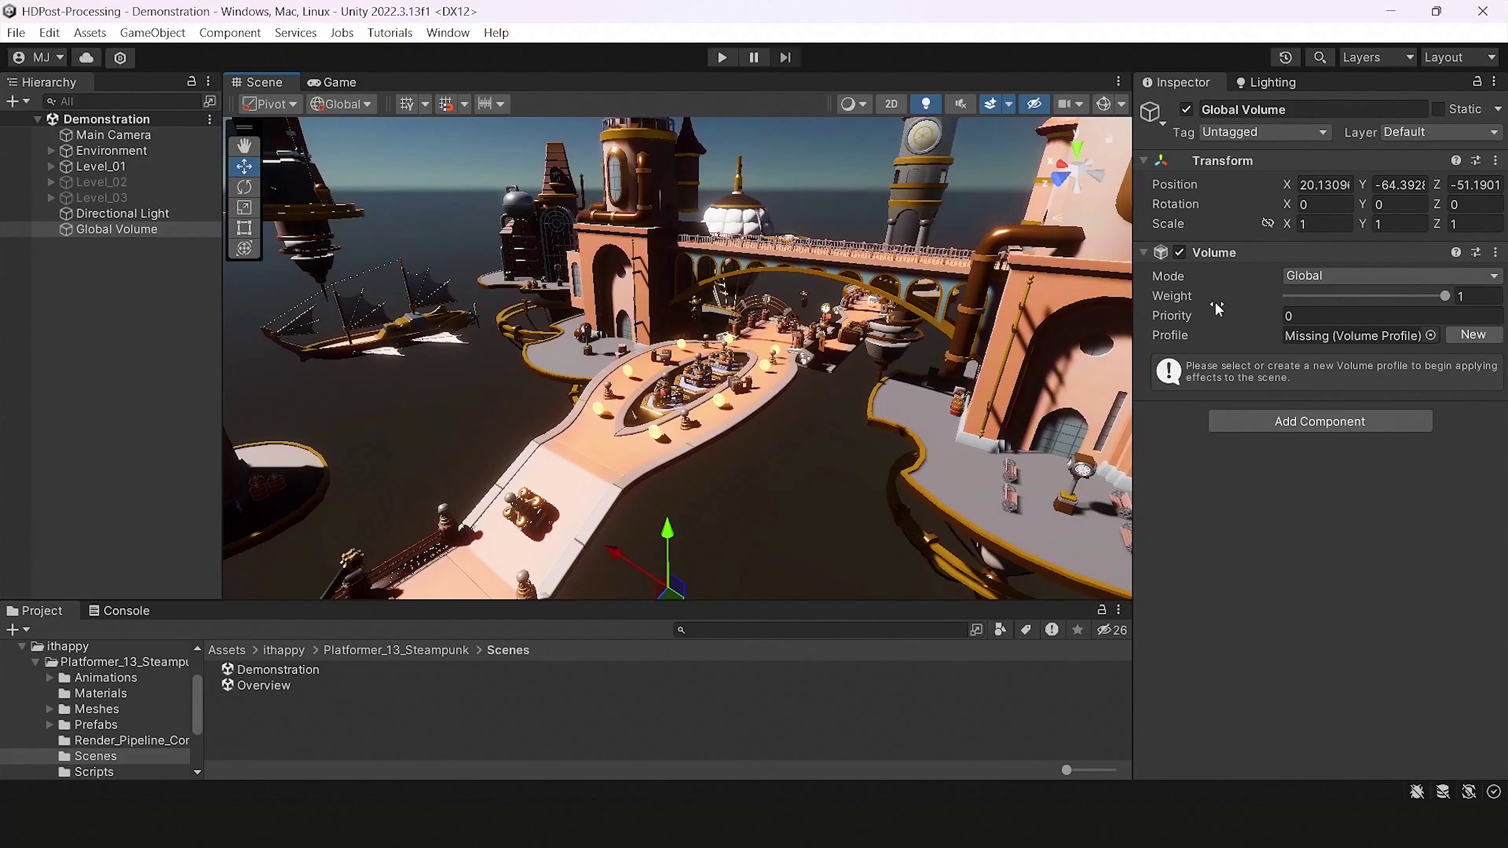
{"action": "left_click", "coordinate": [159, 231]}
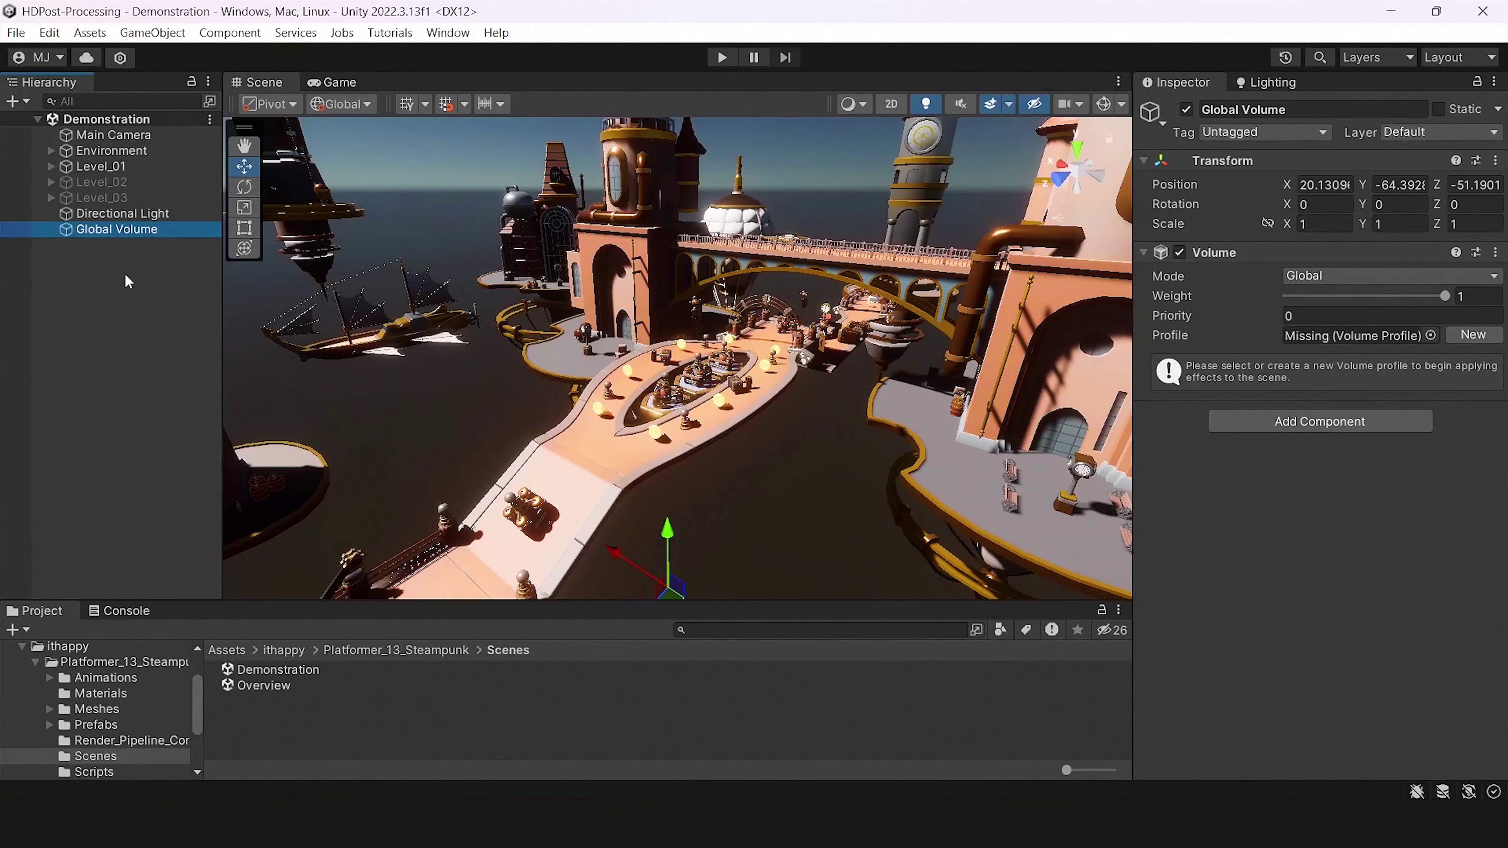
{"action": "key", "text": "Delete"}
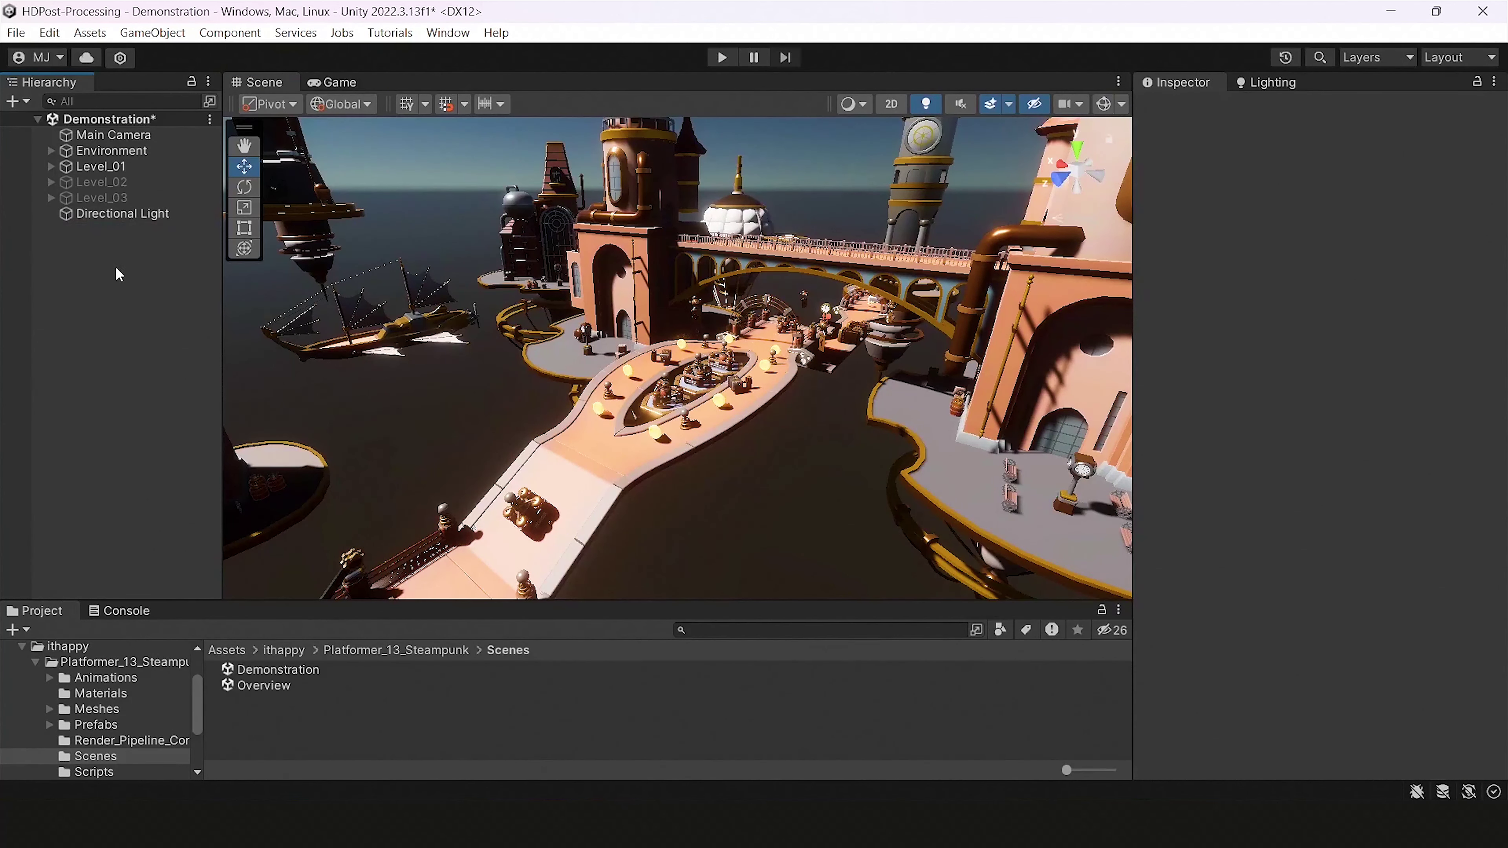
Step: Create a new Global Volume object in the Demonstration scene and select it
{"action": "right_click", "coordinate": [116, 273]}
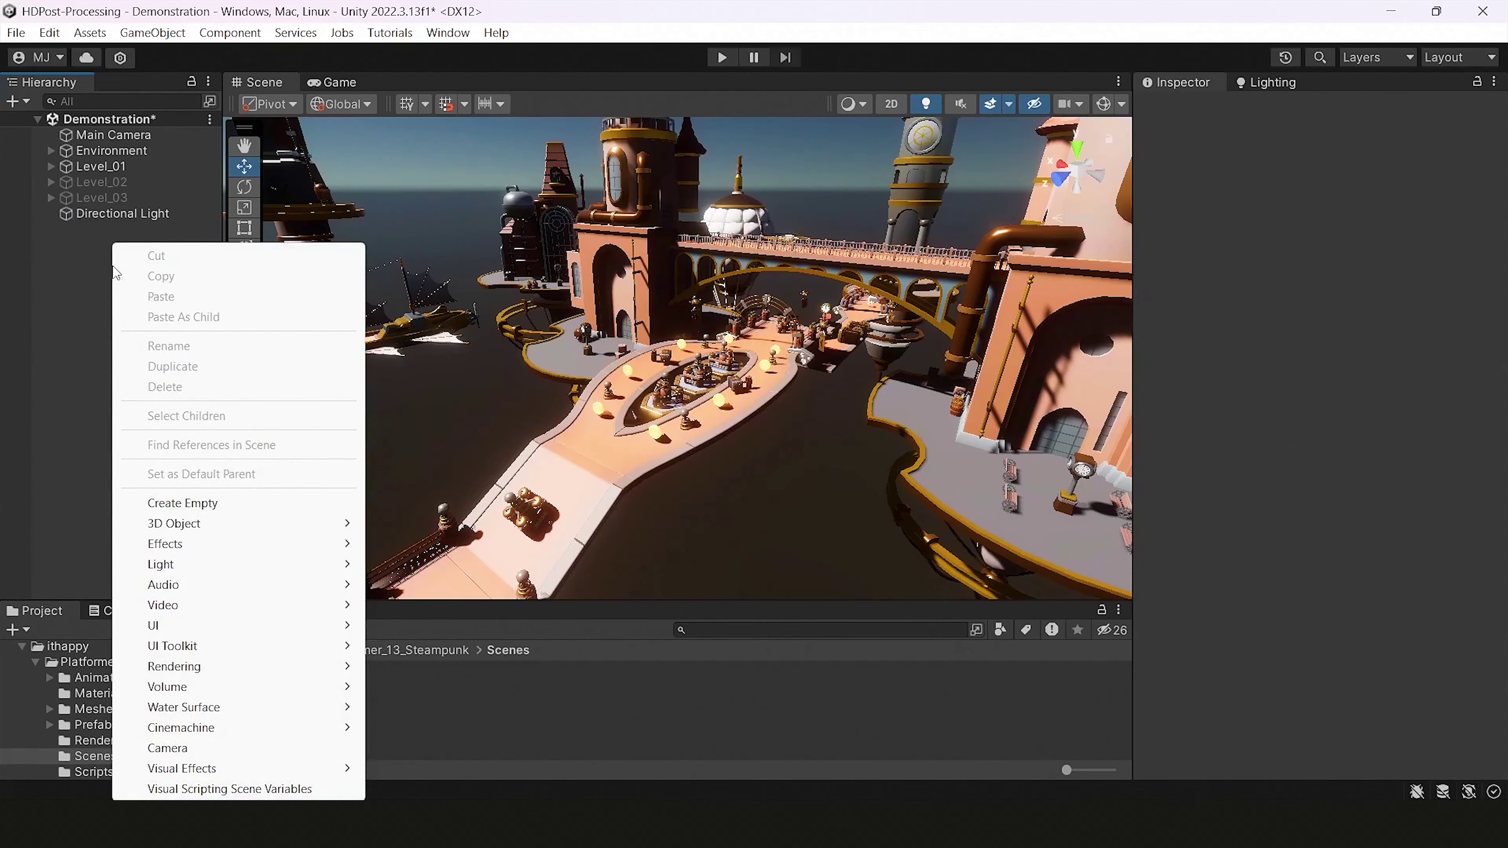
{"action": "mouse_move", "coordinate": [209, 688]}
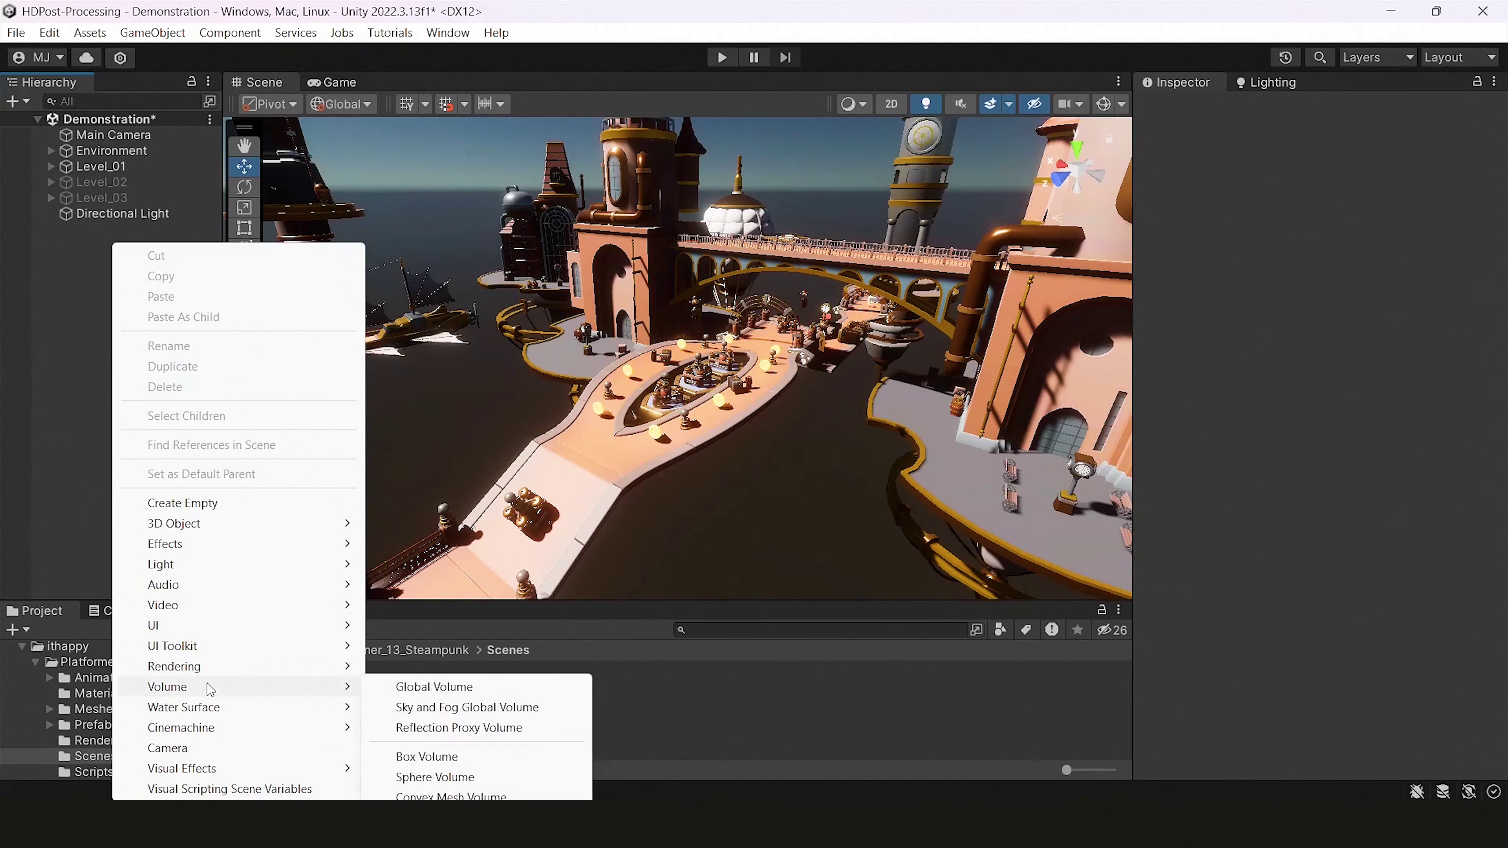
{"action": "left_click", "coordinate": [411, 690]}
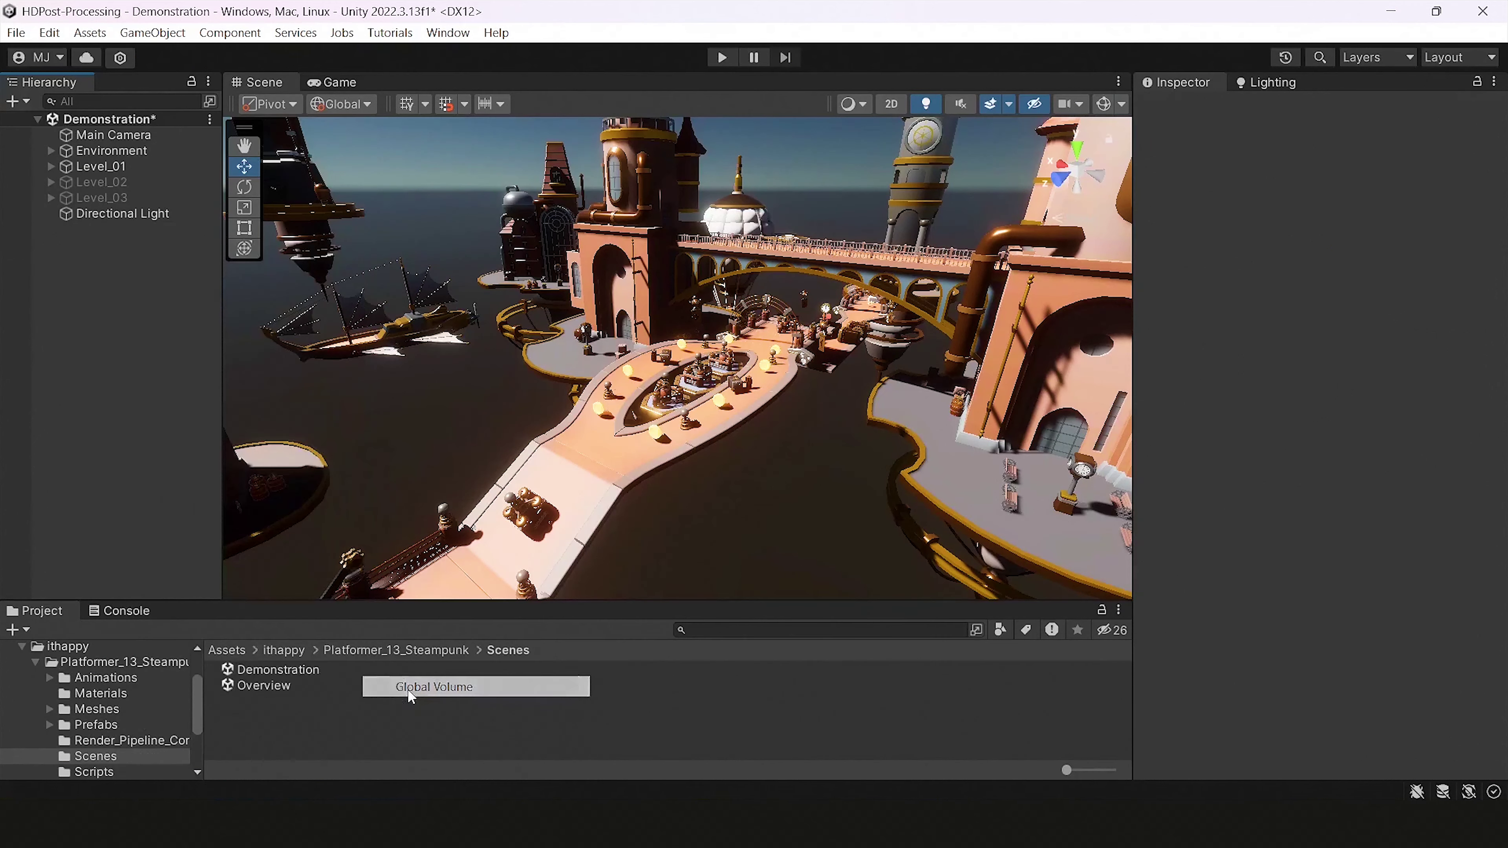
{"action": "left_click", "coordinate": [172, 343]}
{"action": "left_click", "coordinate": [137, 229]}
Step: Set the new Global Volume's position to X 0, Y 0 and Z 0
{"action": "left_click", "coordinate": [1324, 184]}
{"action": "type", "text": "0"}
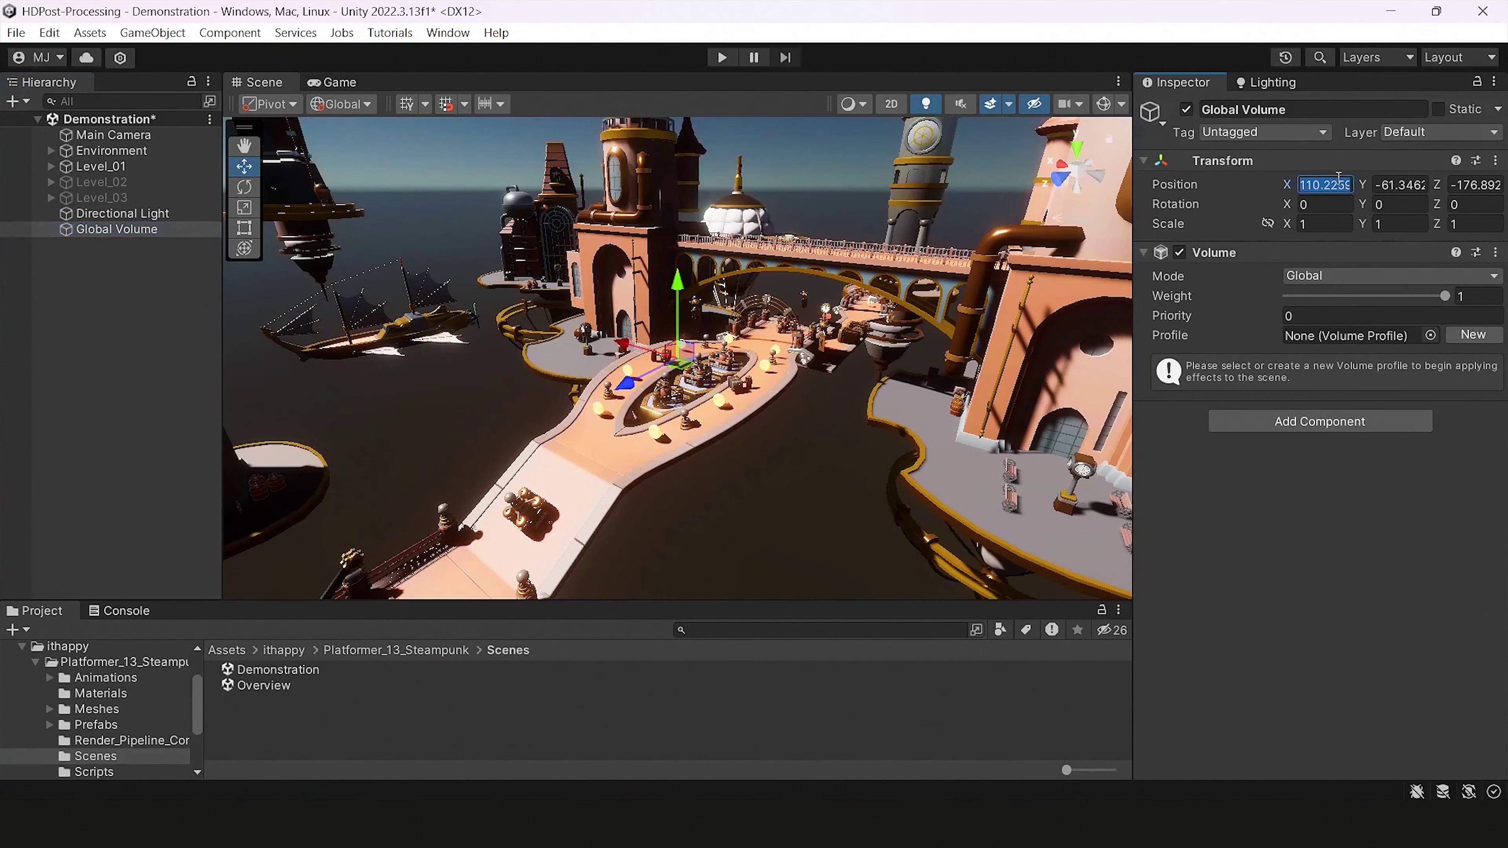
{"action": "left_click", "coordinate": [1413, 189]}
{"action": "type", "text": "0"}
{"action": "left_click", "coordinate": [1474, 186]}
{"action": "type", "text": "0"}
Step: Create a new profile for the Global Volume and locate its asset in the Demonstration scene folder
{"action": "right_click_drag", "start_coordinate": [587, 333], "coordinate": [617, 350]}
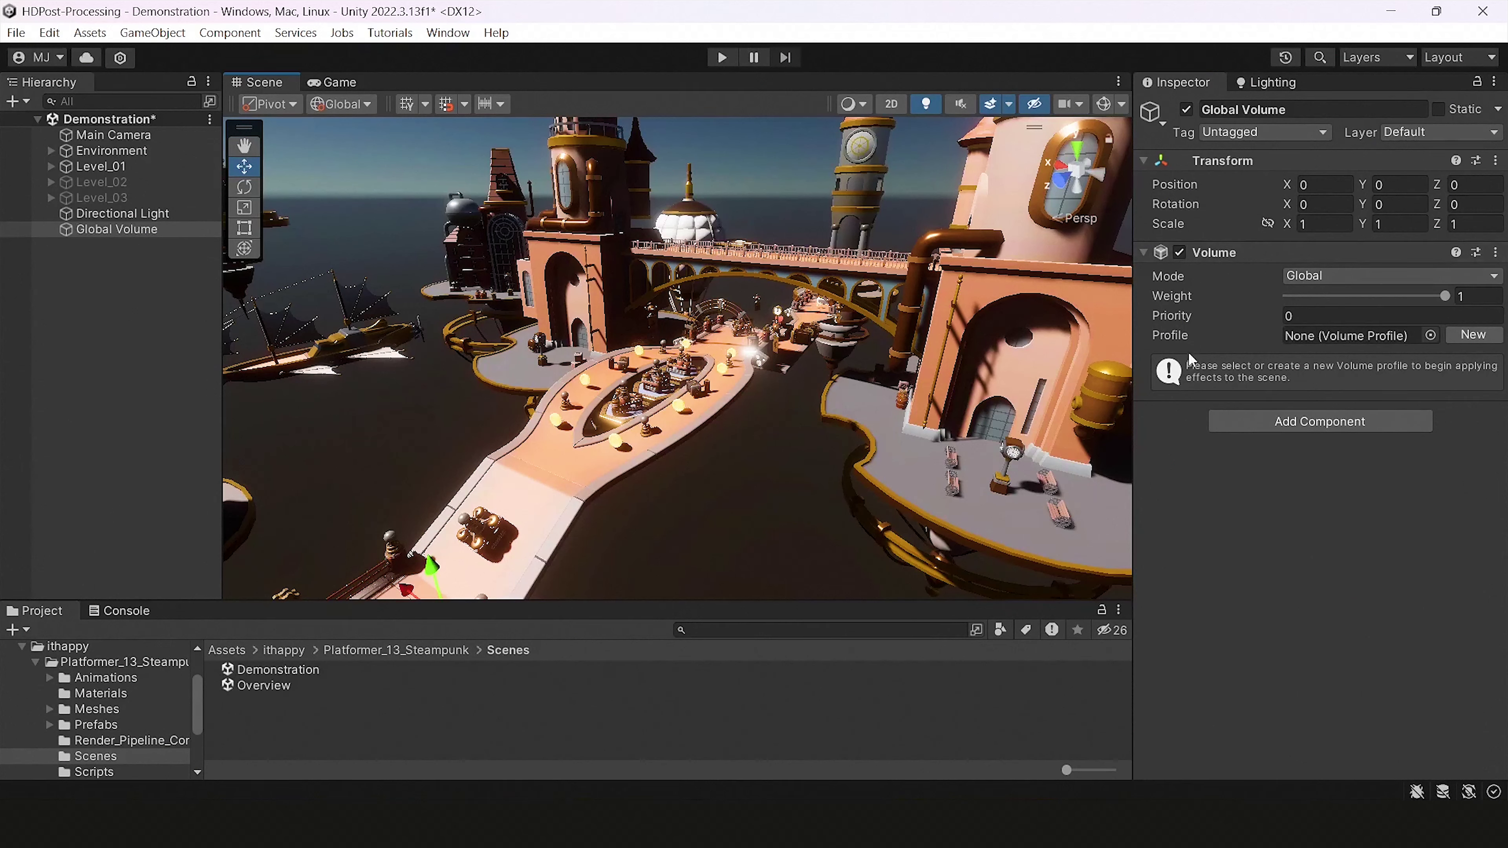
{"action": "left_click", "coordinate": [1474, 336]}
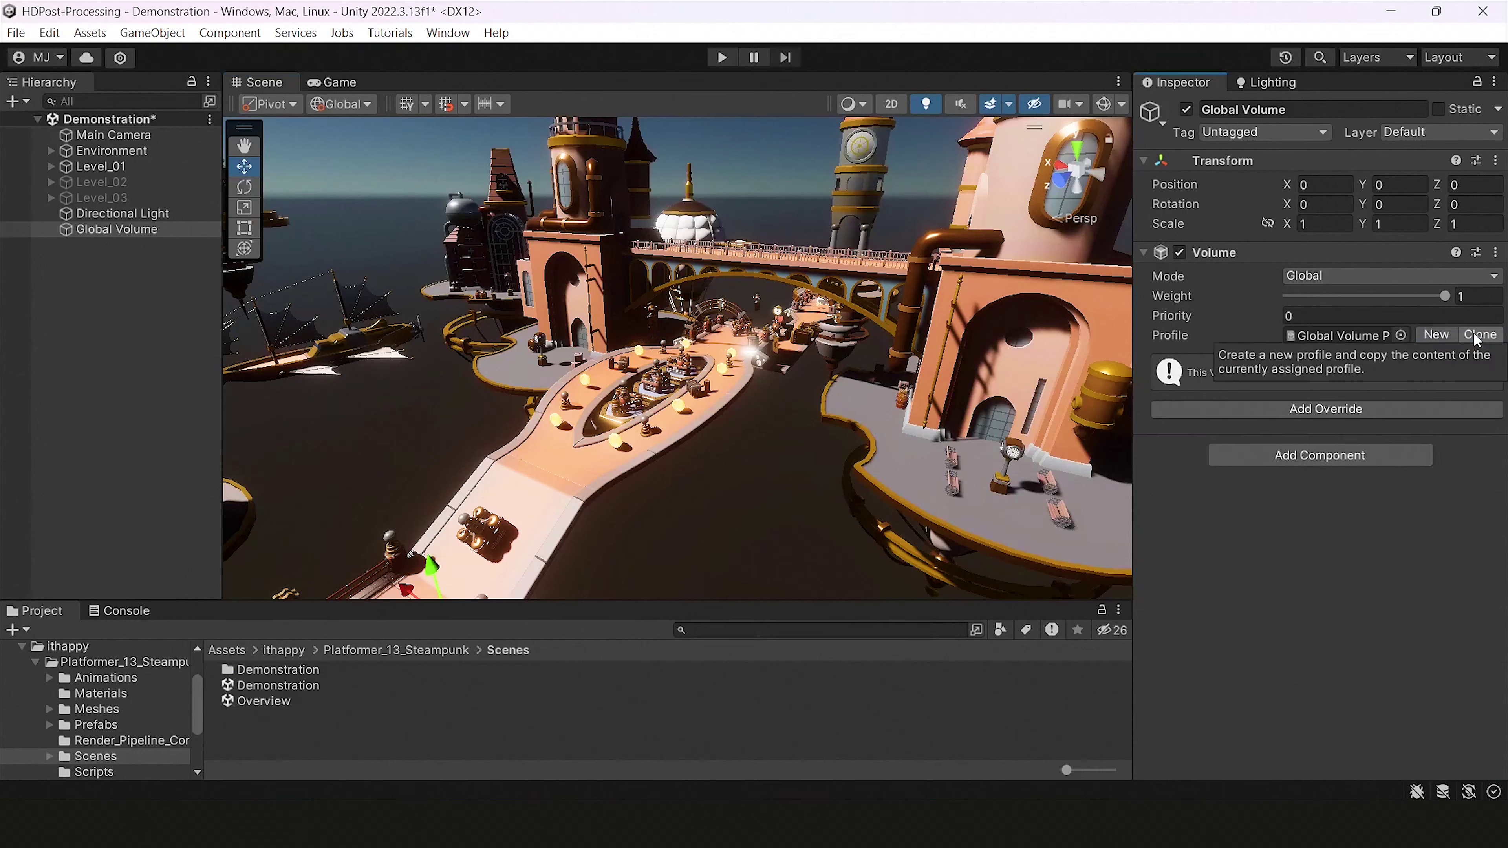
{"action": "double_click", "coordinate": [278, 672]}
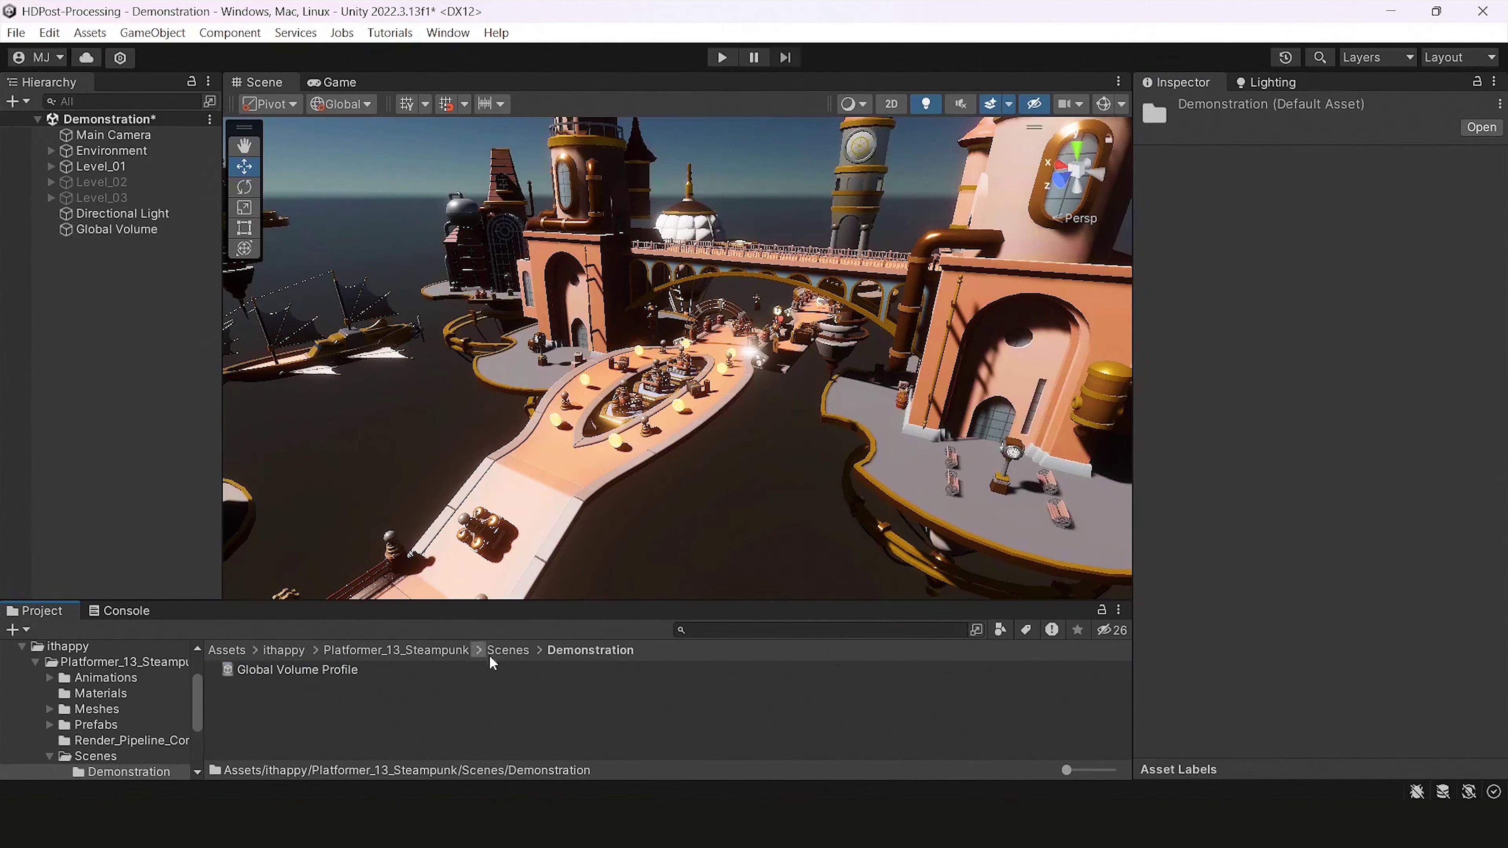
{"action": "left_click", "coordinate": [132, 231]}
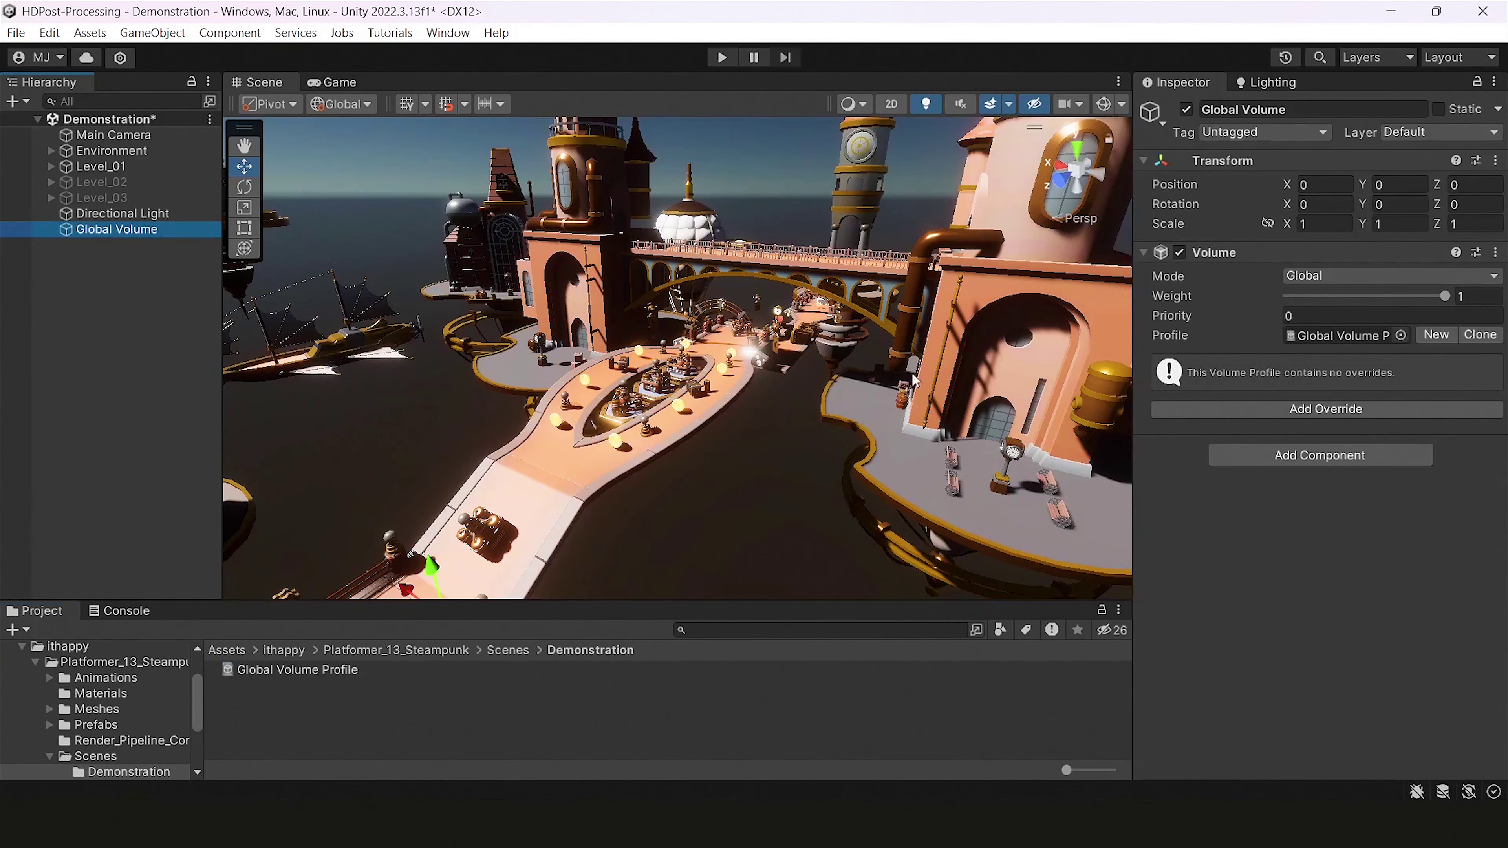
{"action": "double_click", "coordinate": [1299, 335]}
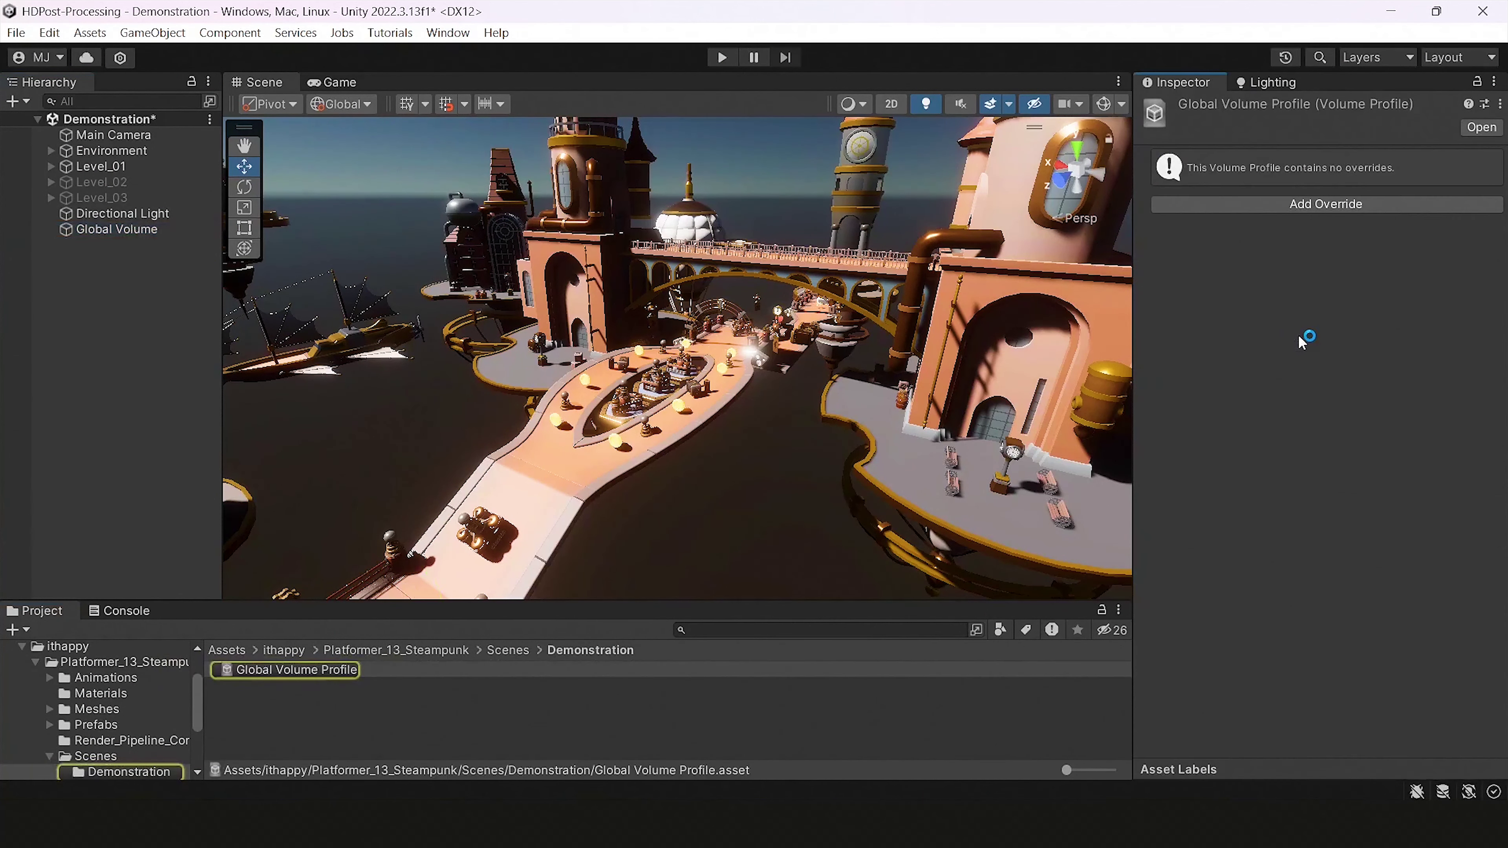
{"action": "left_click", "coordinate": [119, 229]}
{"action": "right_click_drag", "start_coordinate": [267, 278], "coordinate": [293, 677]}
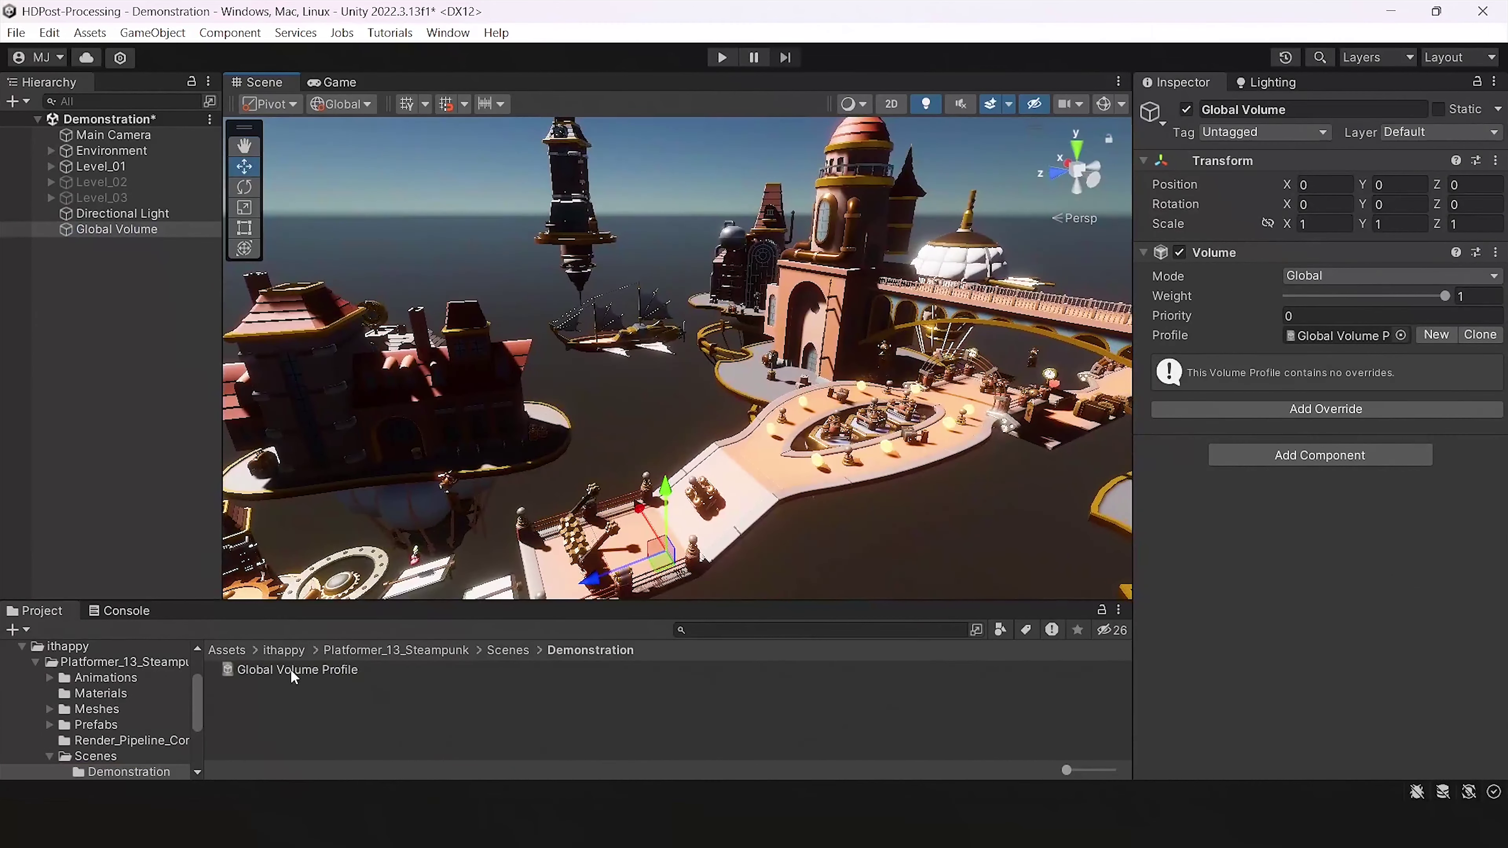
Step: Add an HDRI Sky override to the Global Volume and assign the Skybox_2 cubemap as its sky
{"action": "left_click", "coordinate": [1344, 406]}
{"action": "type", "text": "HDR"}
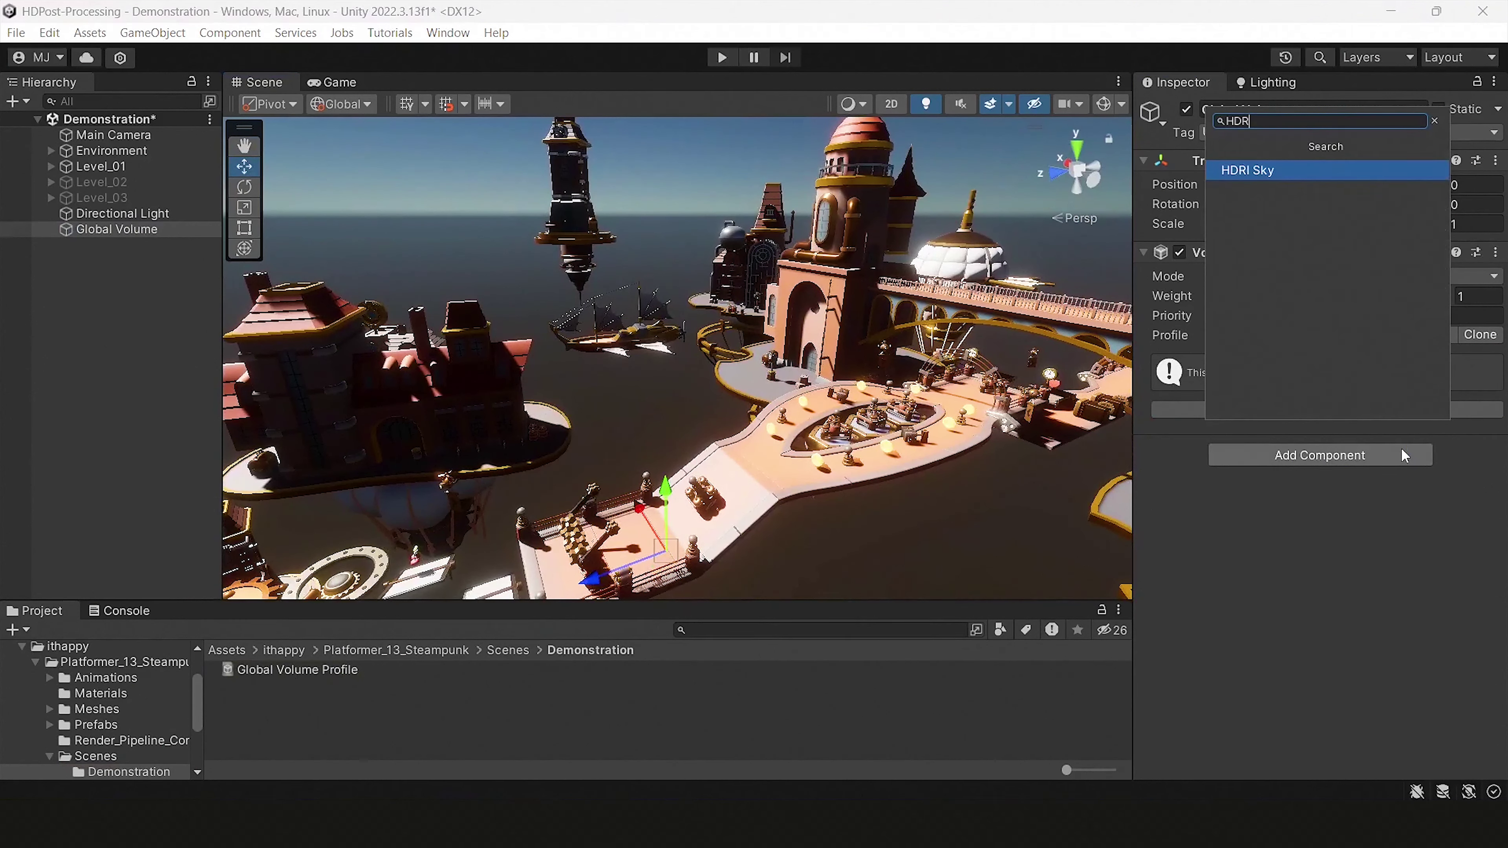
{"action": "left_click", "coordinate": [1244, 168]}
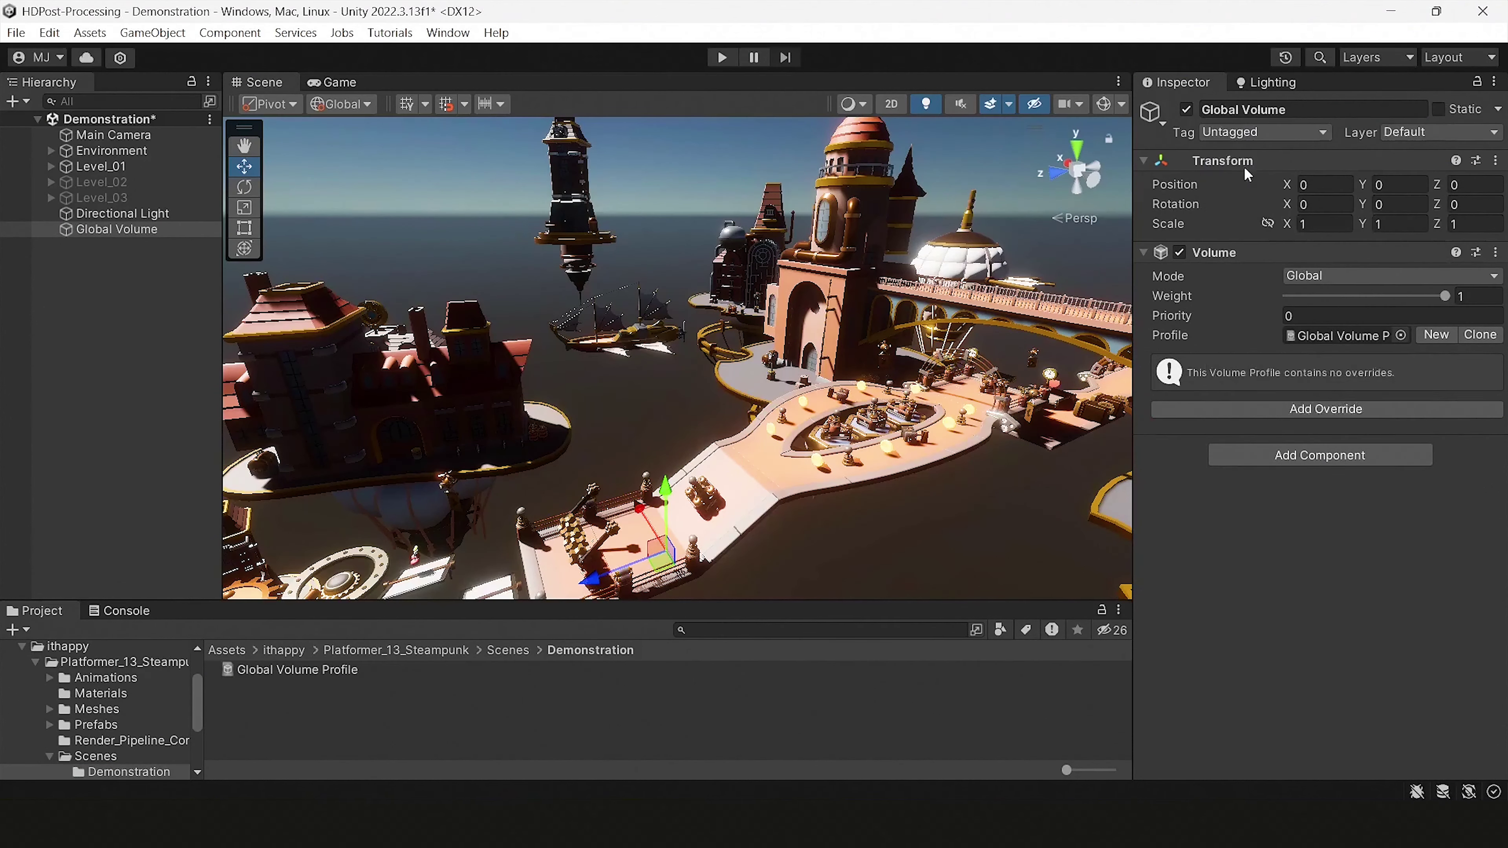
{"action": "left_click", "coordinate": [1172, 394]}
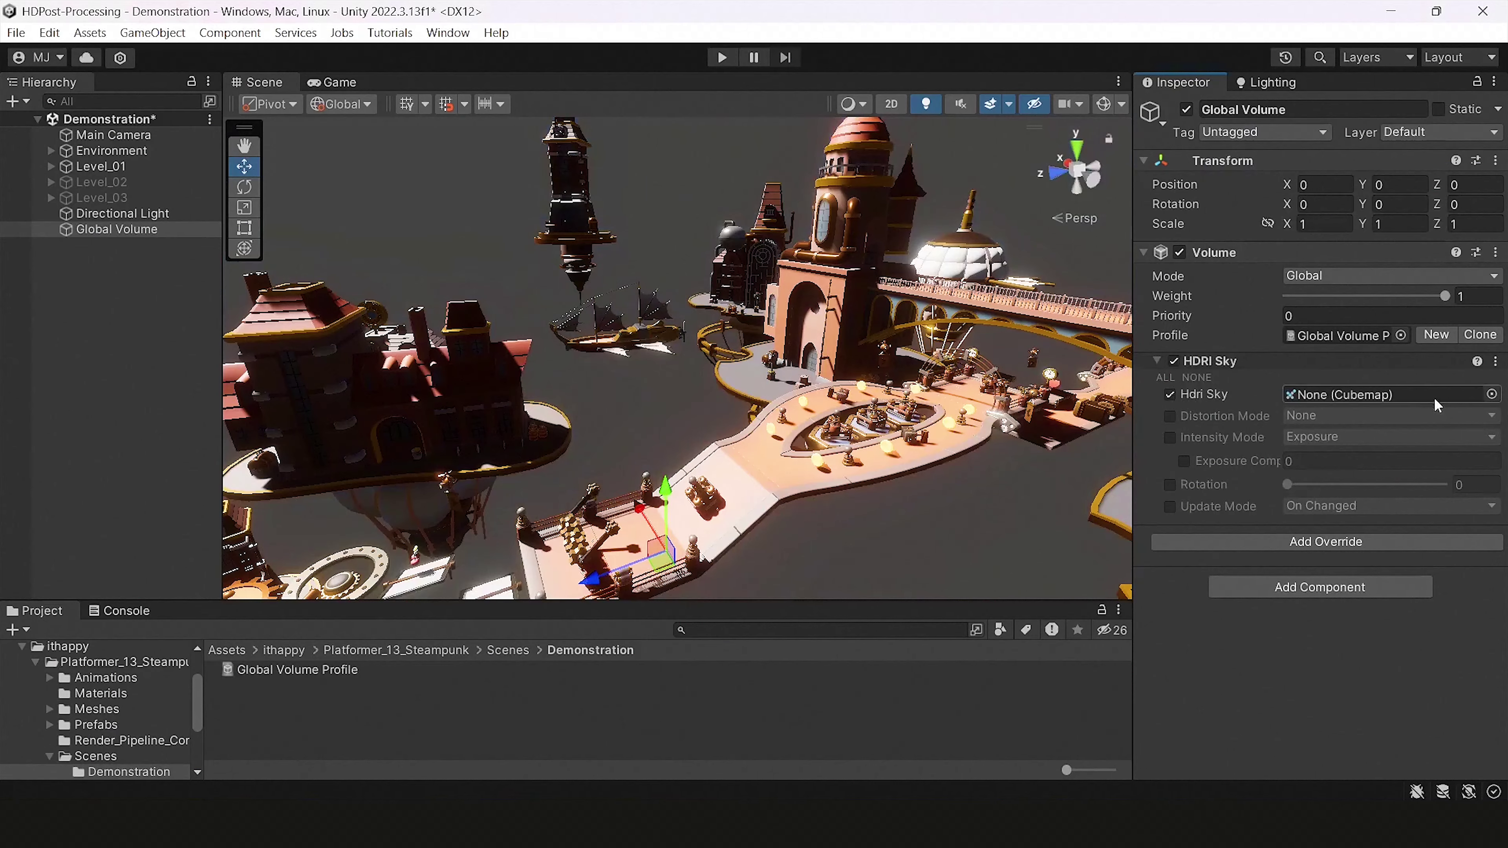
{"action": "left_click", "coordinate": [1492, 394]}
{"action": "double_click", "coordinate": [396, 291]}
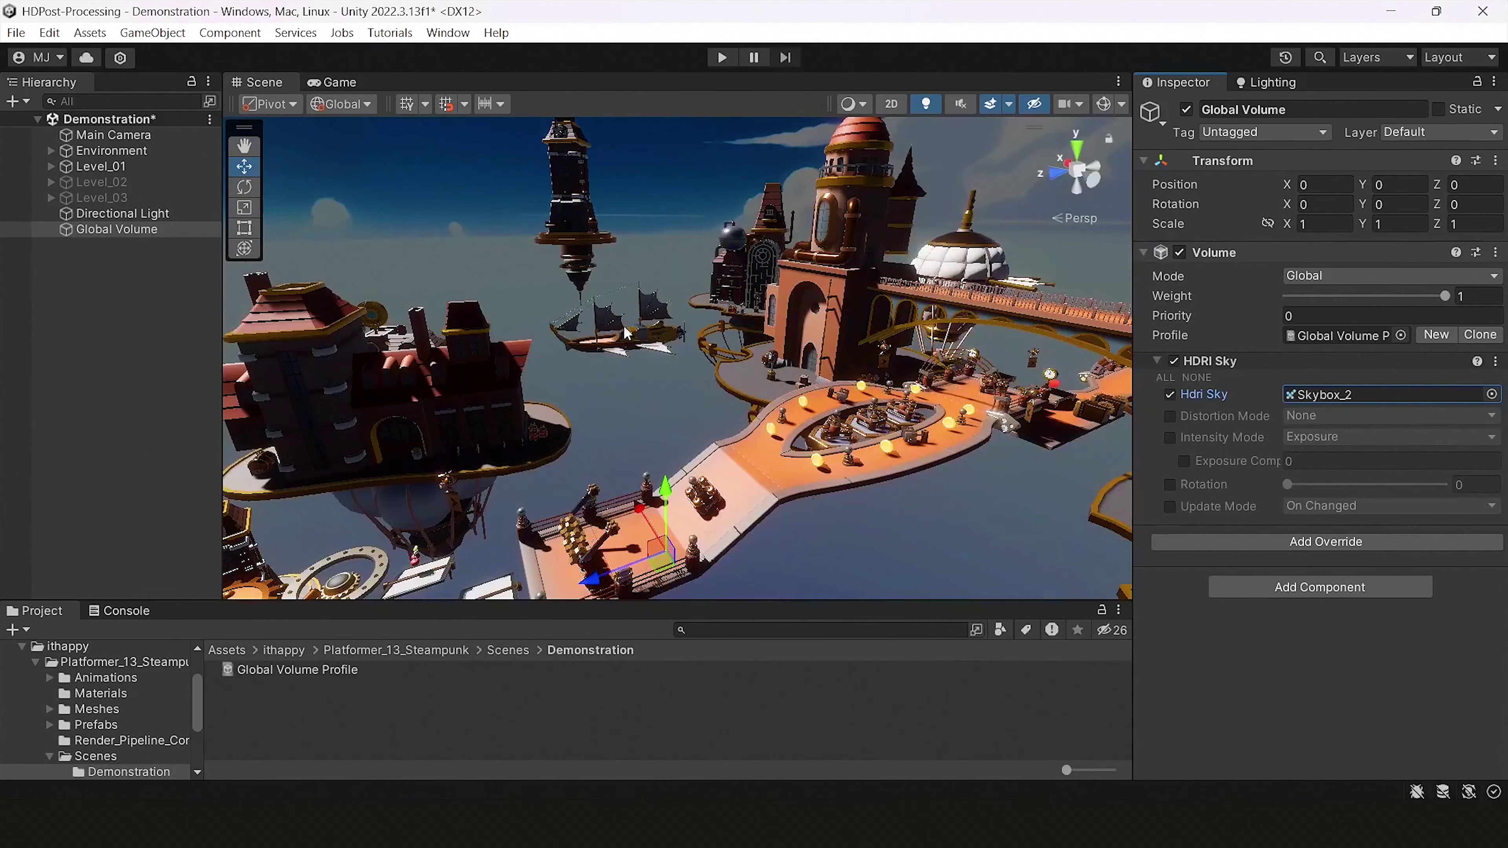
Step: Enable the HDRI Sky's Rotation override and set it to 58
{"action": "right_click_drag", "start_coordinate": [633, 334], "coordinate": [980, 386]}
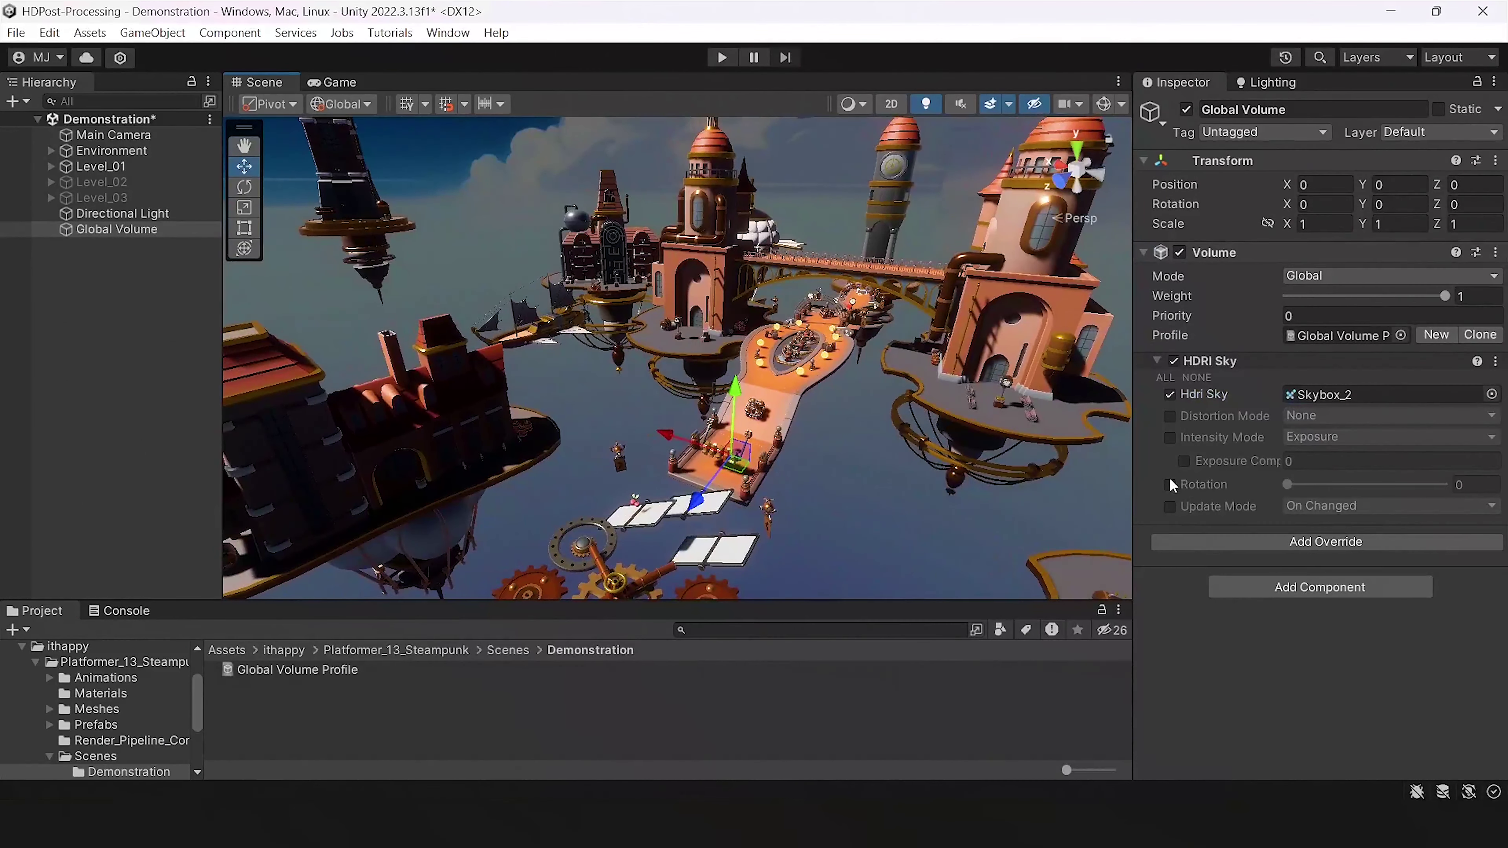
{"action": "left_click", "coordinate": [1169, 484]}
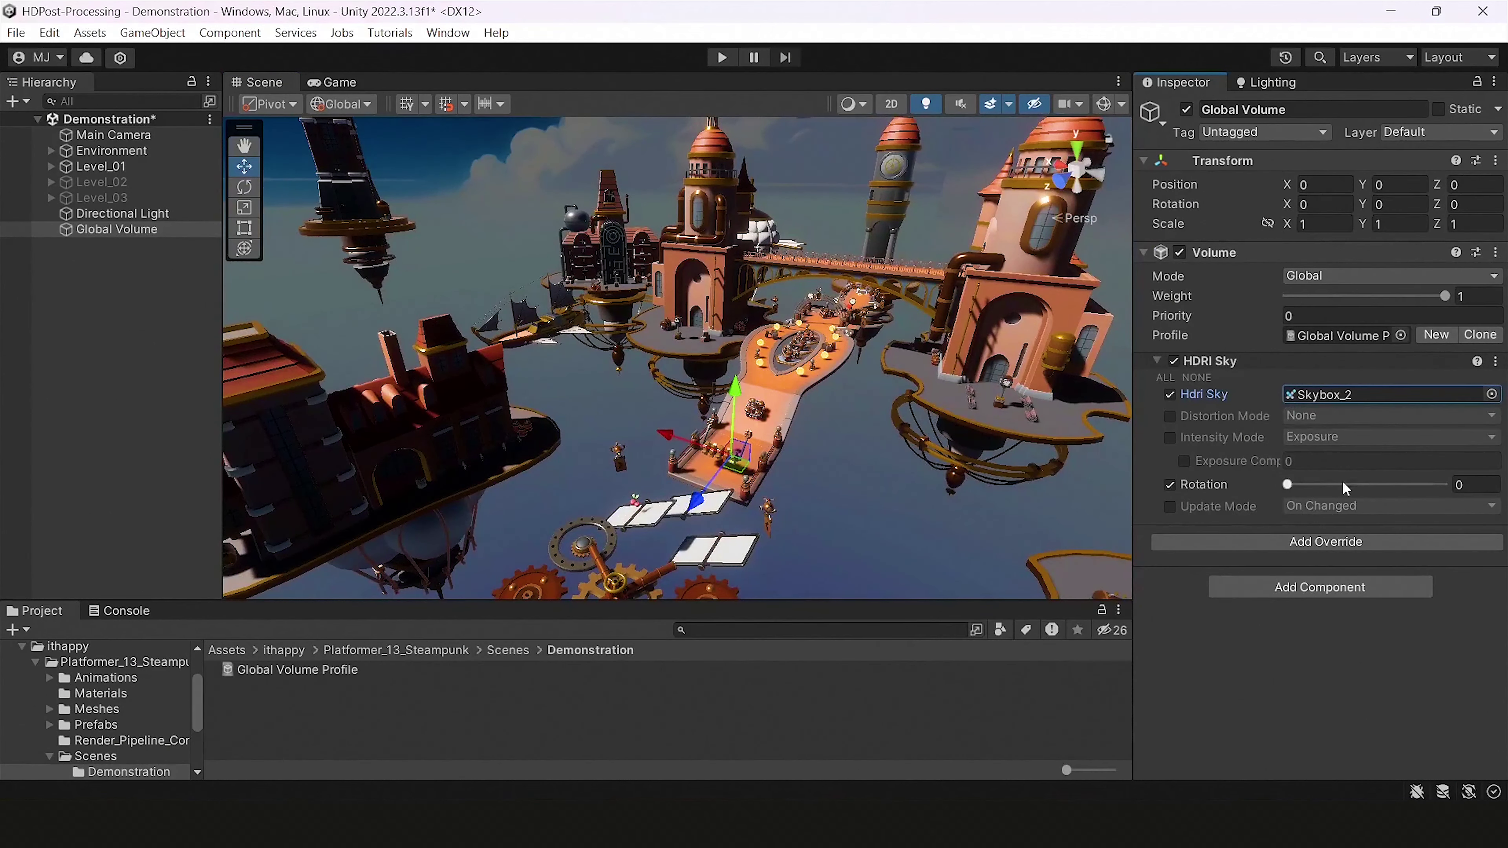
{"action": "left_click_drag", "start_coordinate": [1289, 484], "coordinate": [1312, 485]}
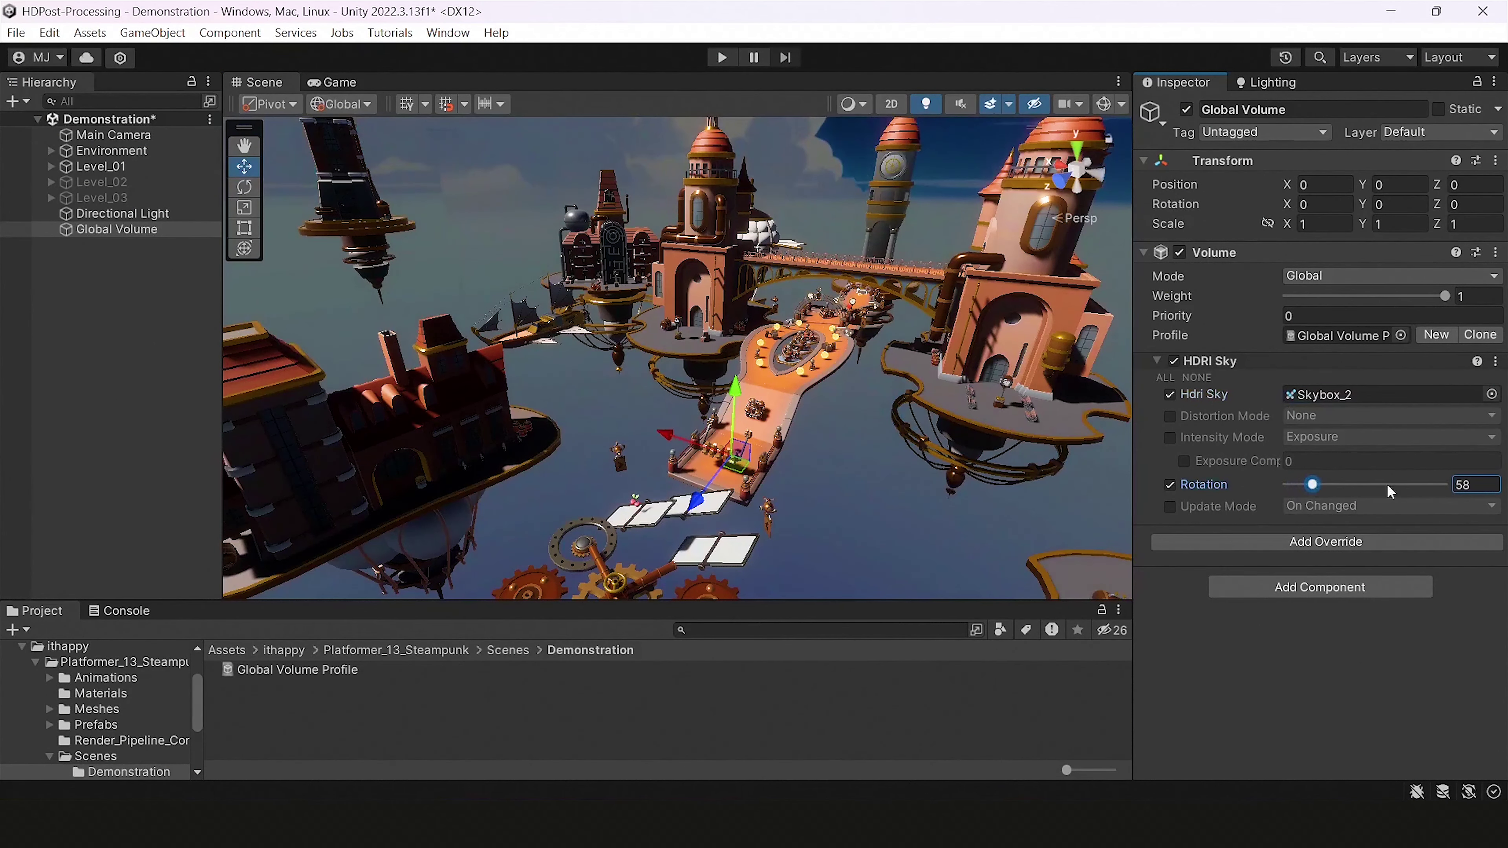
{"action": "right_click_drag", "start_coordinate": [878, 410], "coordinate": [972, 334]}
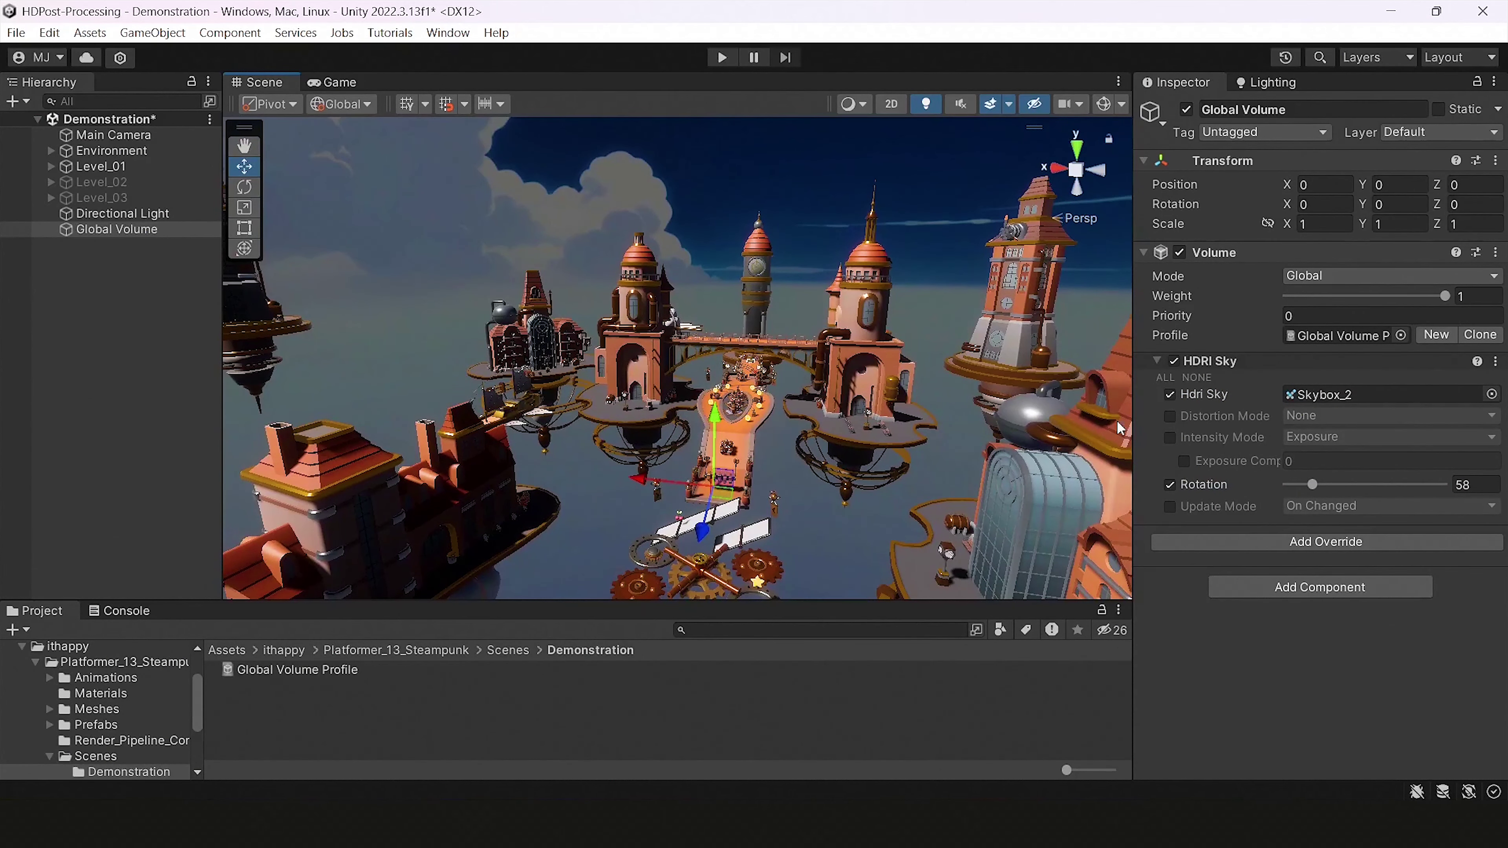
Step: Enable the HDRI Sky's Intensity Mode override, trying Lux and returning to Exposure
{"action": "left_click", "coordinate": [1169, 438]}
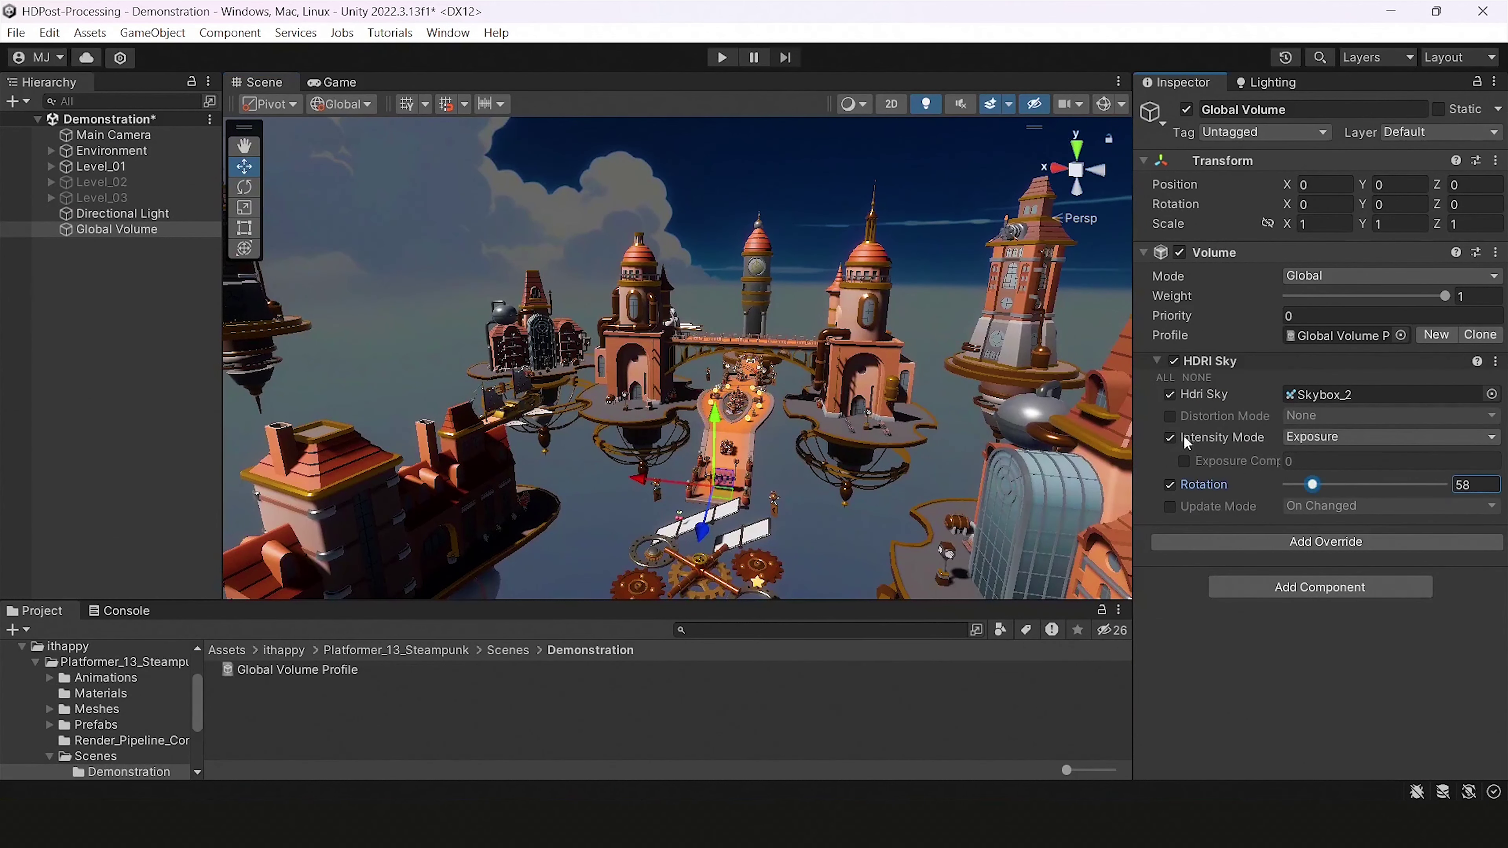
{"action": "left_click", "coordinate": [1300, 438]}
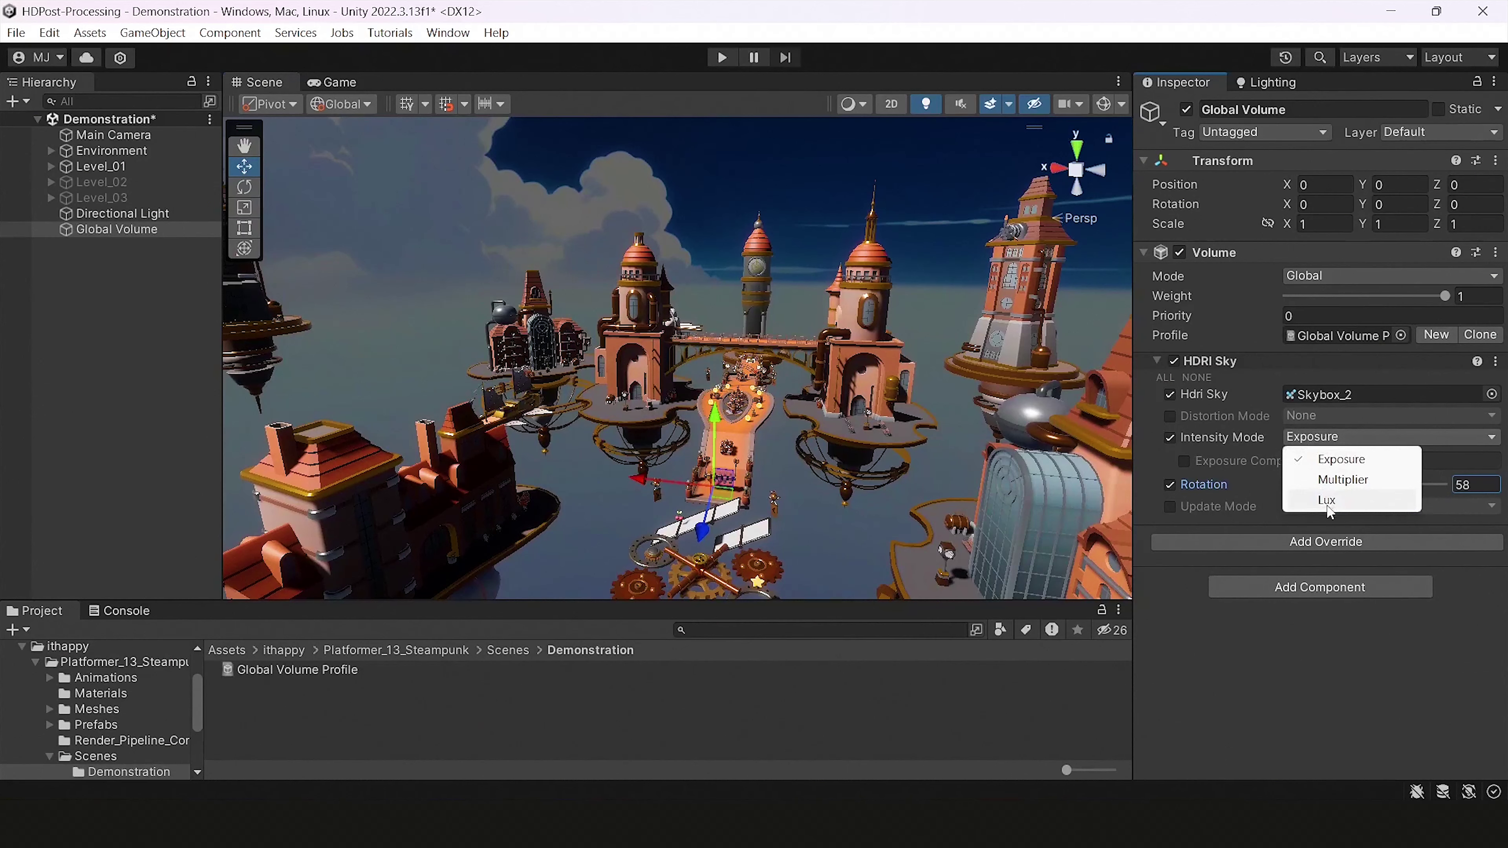
{"action": "left_click", "coordinate": [1326, 501]}
{"action": "left_click", "coordinate": [1313, 437]}
{"action": "left_click", "coordinate": [1329, 459]}
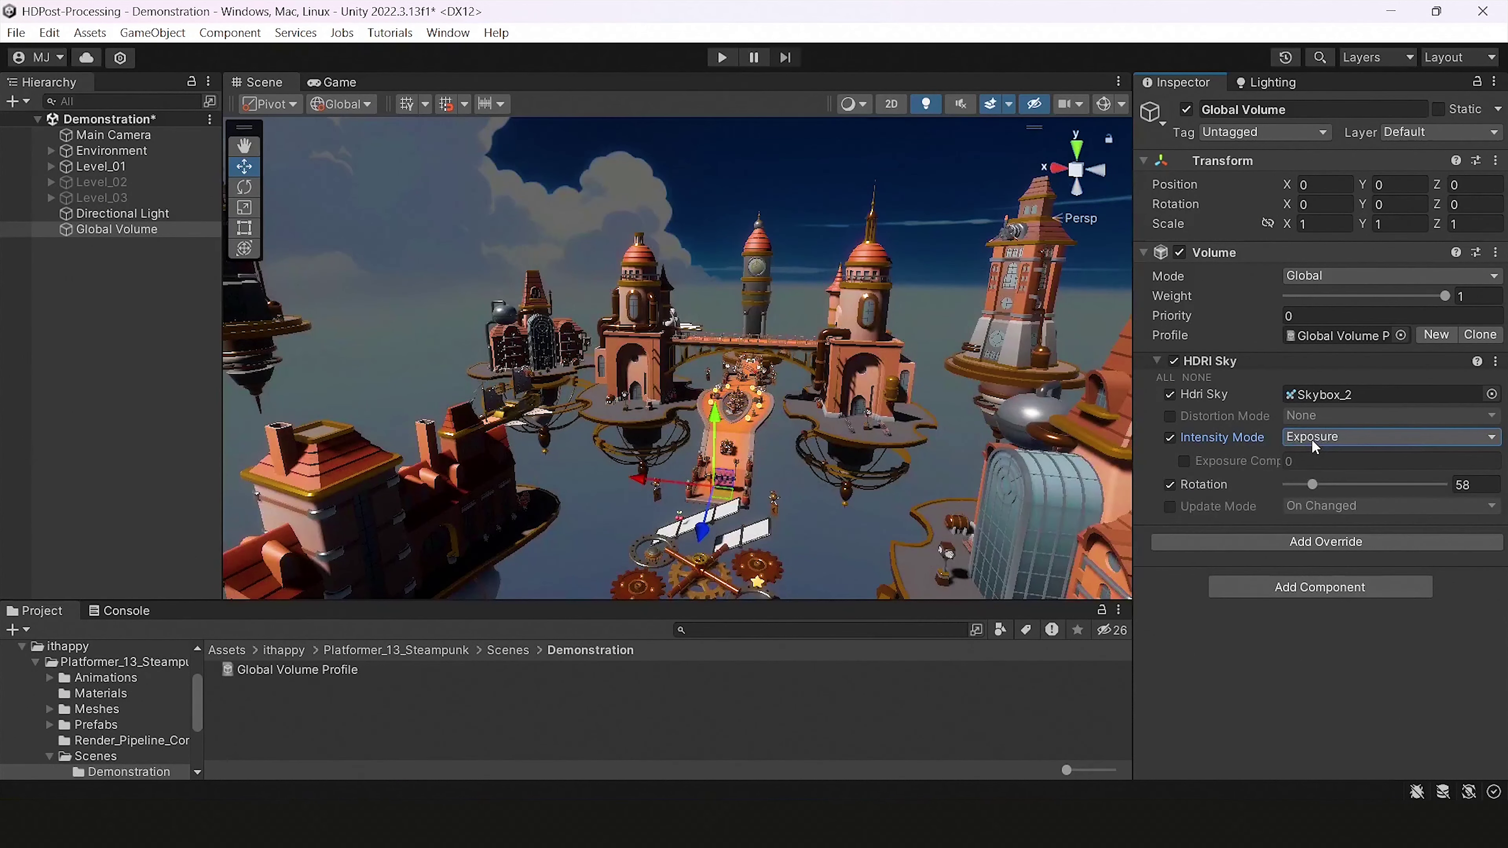
Step: Try enabling the HDRI Sky's exposure compensation in Exposure intensity mode
{"action": "left_click", "coordinate": [1311, 438]}
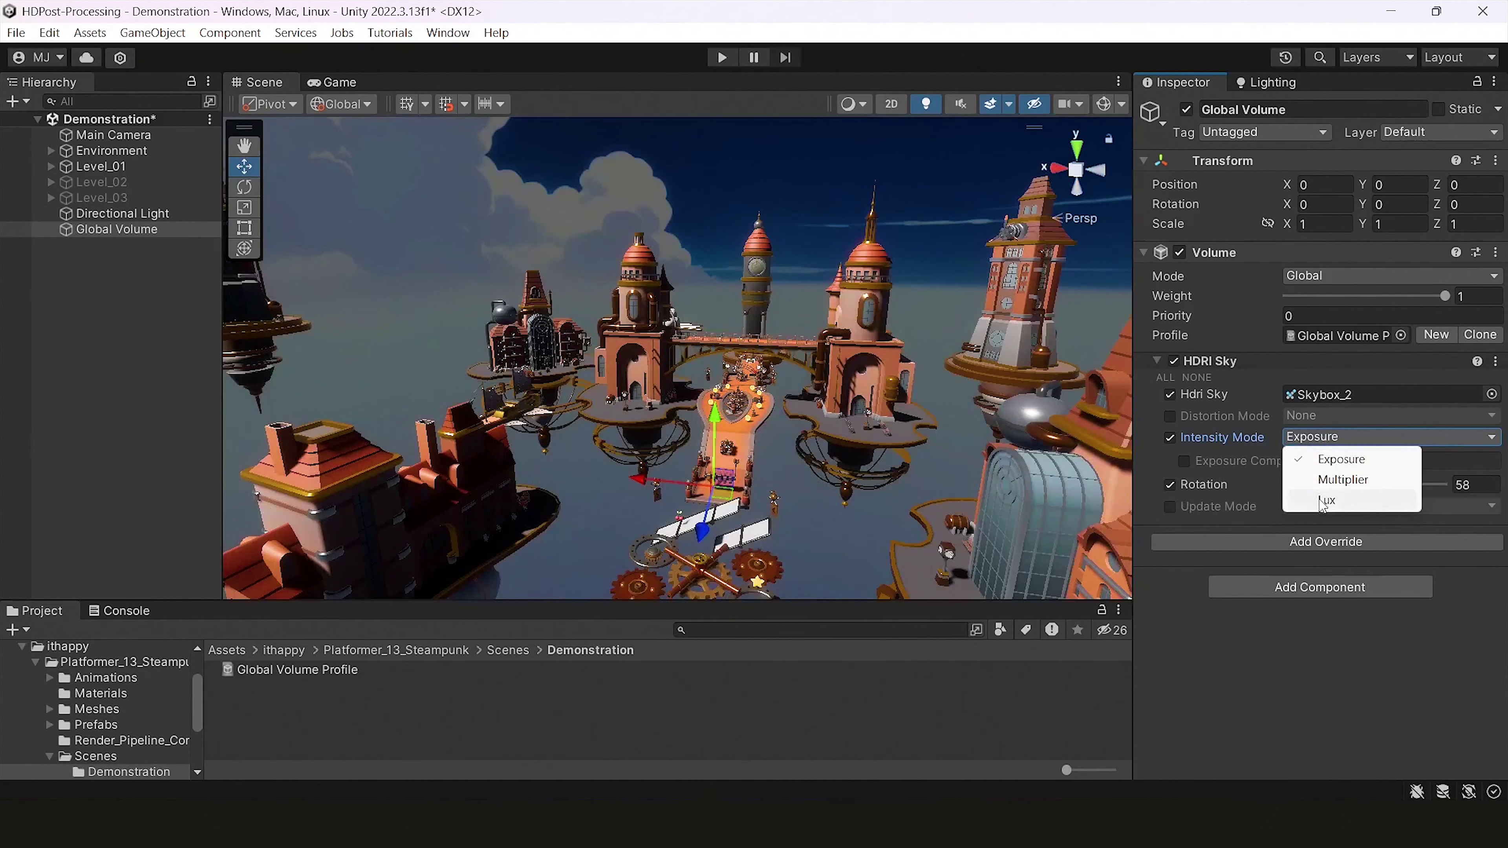
{"action": "left_click", "coordinate": [1184, 461]}
{"action": "left_click", "coordinate": [1271, 464]}
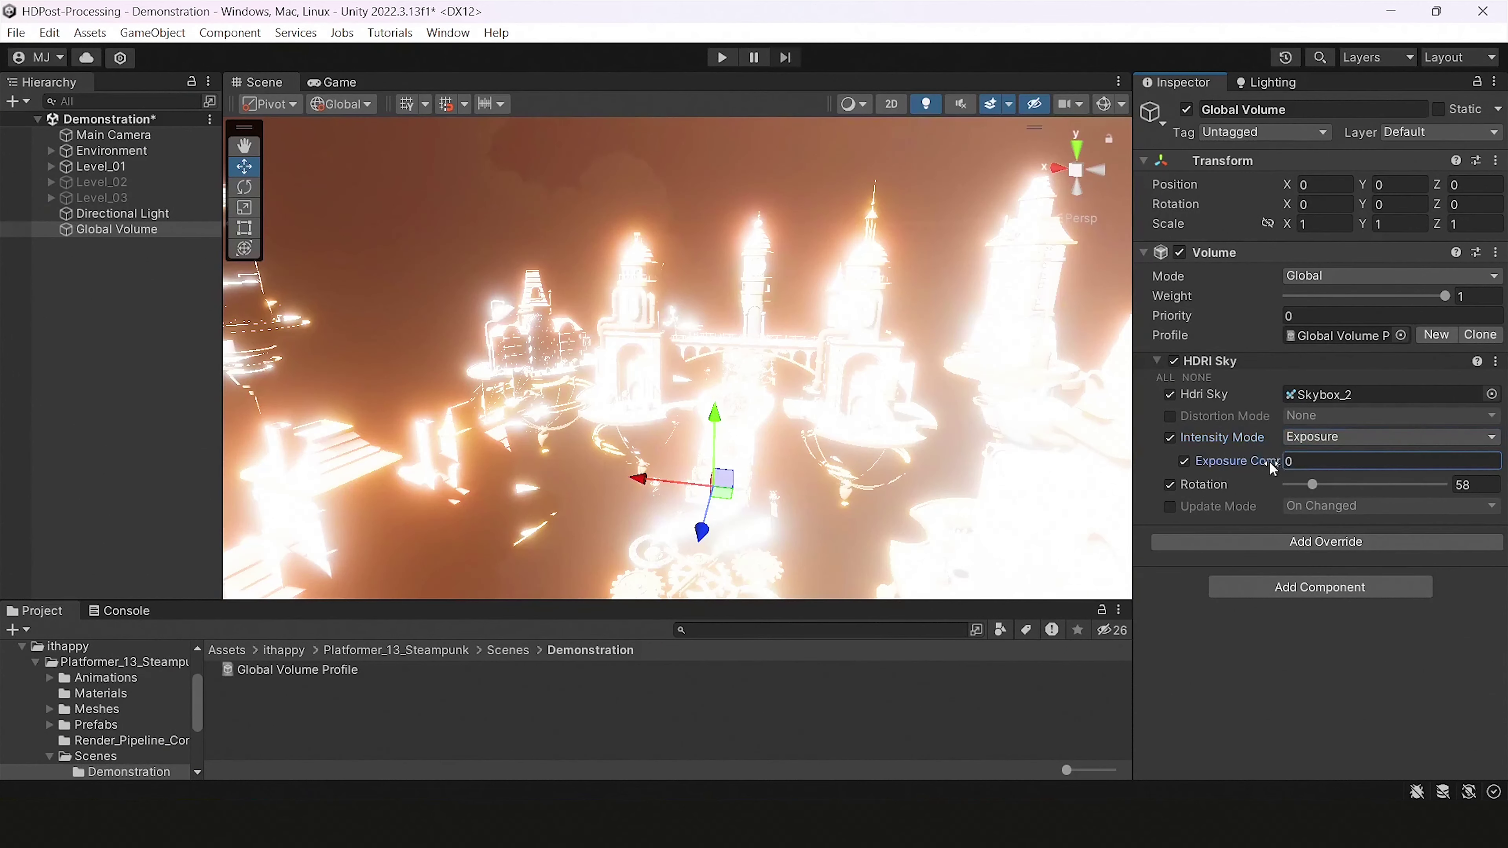
Step: Switch the HDRI Sky's Intensity Mode to Lux and override the desired lux value with 25000
{"action": "left_click", "coordinate": [1343, 438]}
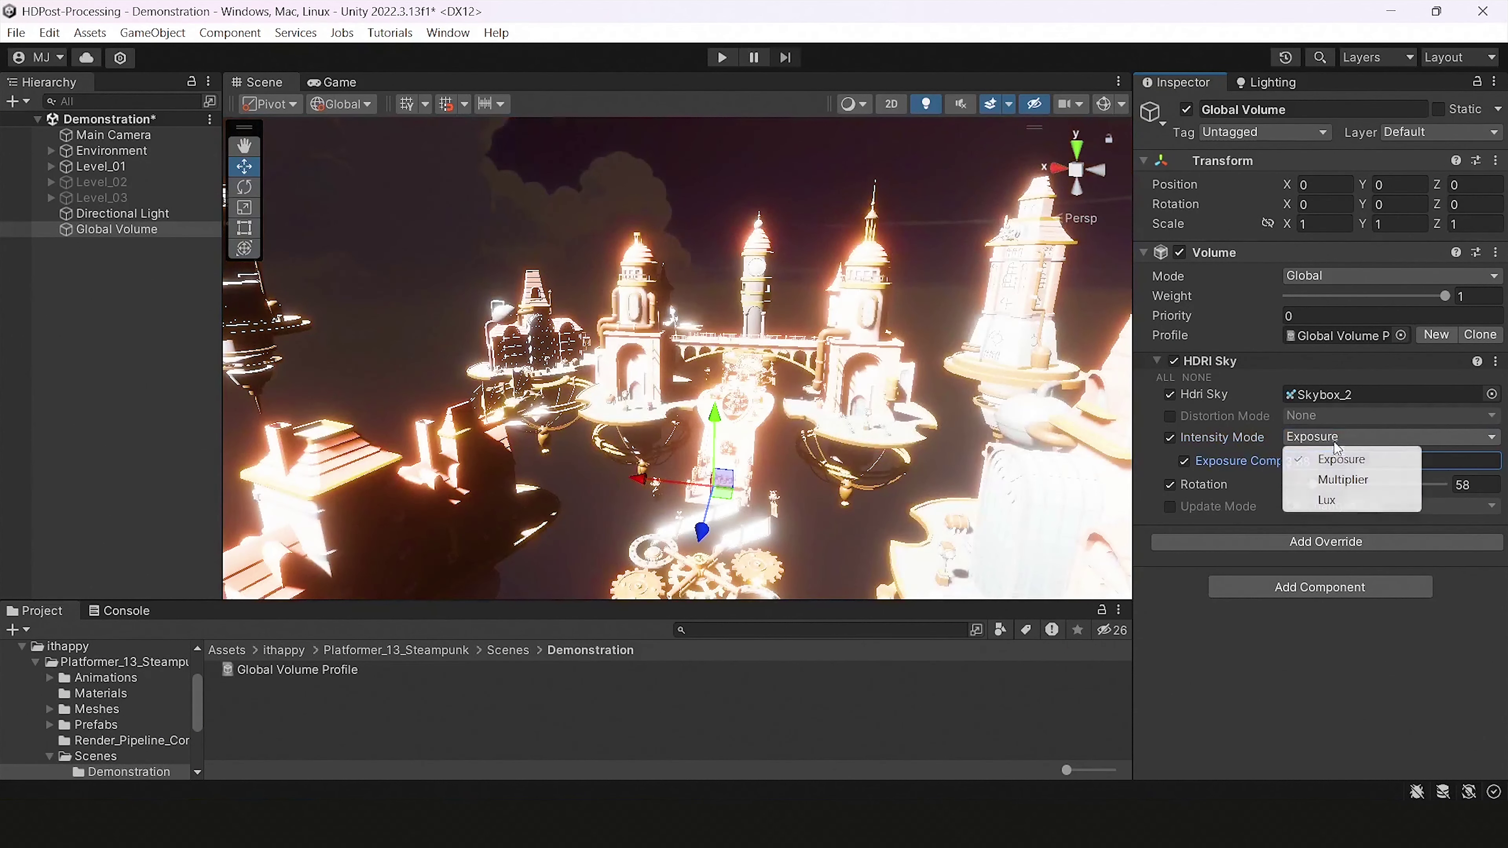
{"action": "left_click", "coordinate": [1327, 501]}
{"action": "left_click", "coordinate": [1184, 461]}
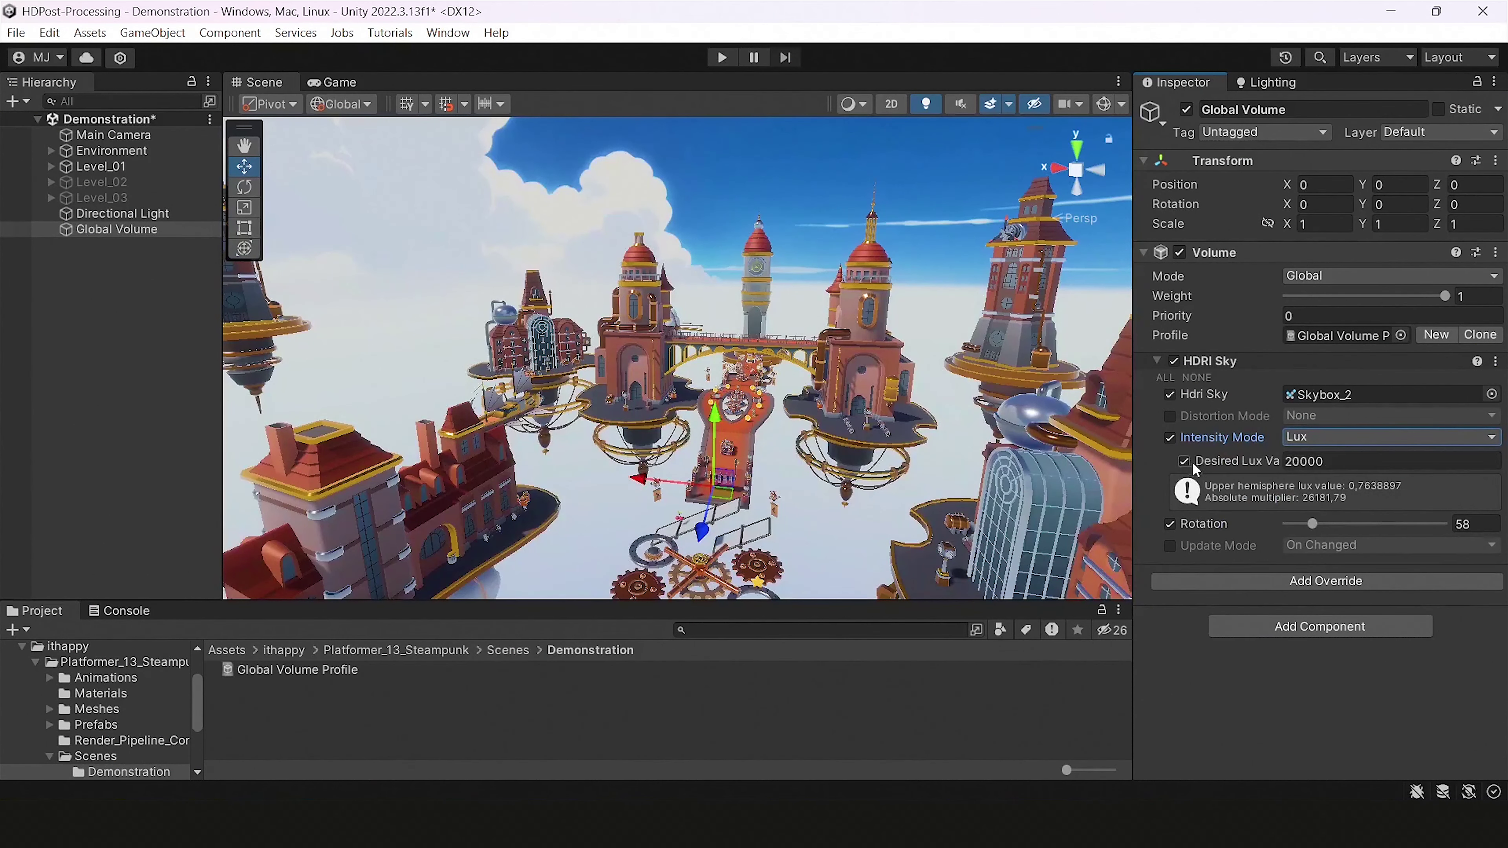
{"action": "left_click", "coordinate": [1294, 461]}
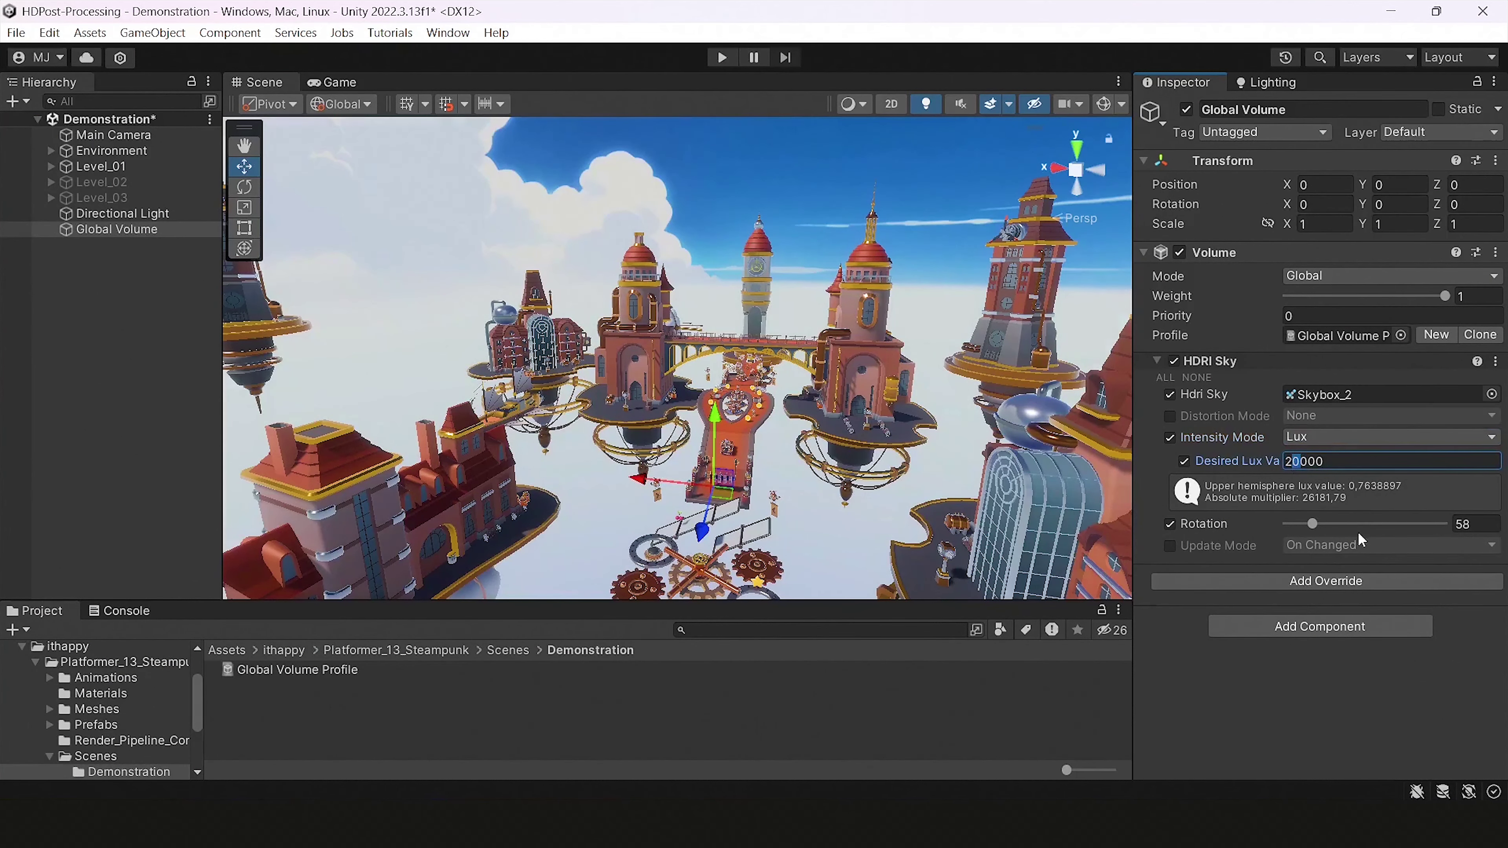
{"action": "type", "text": "5"}
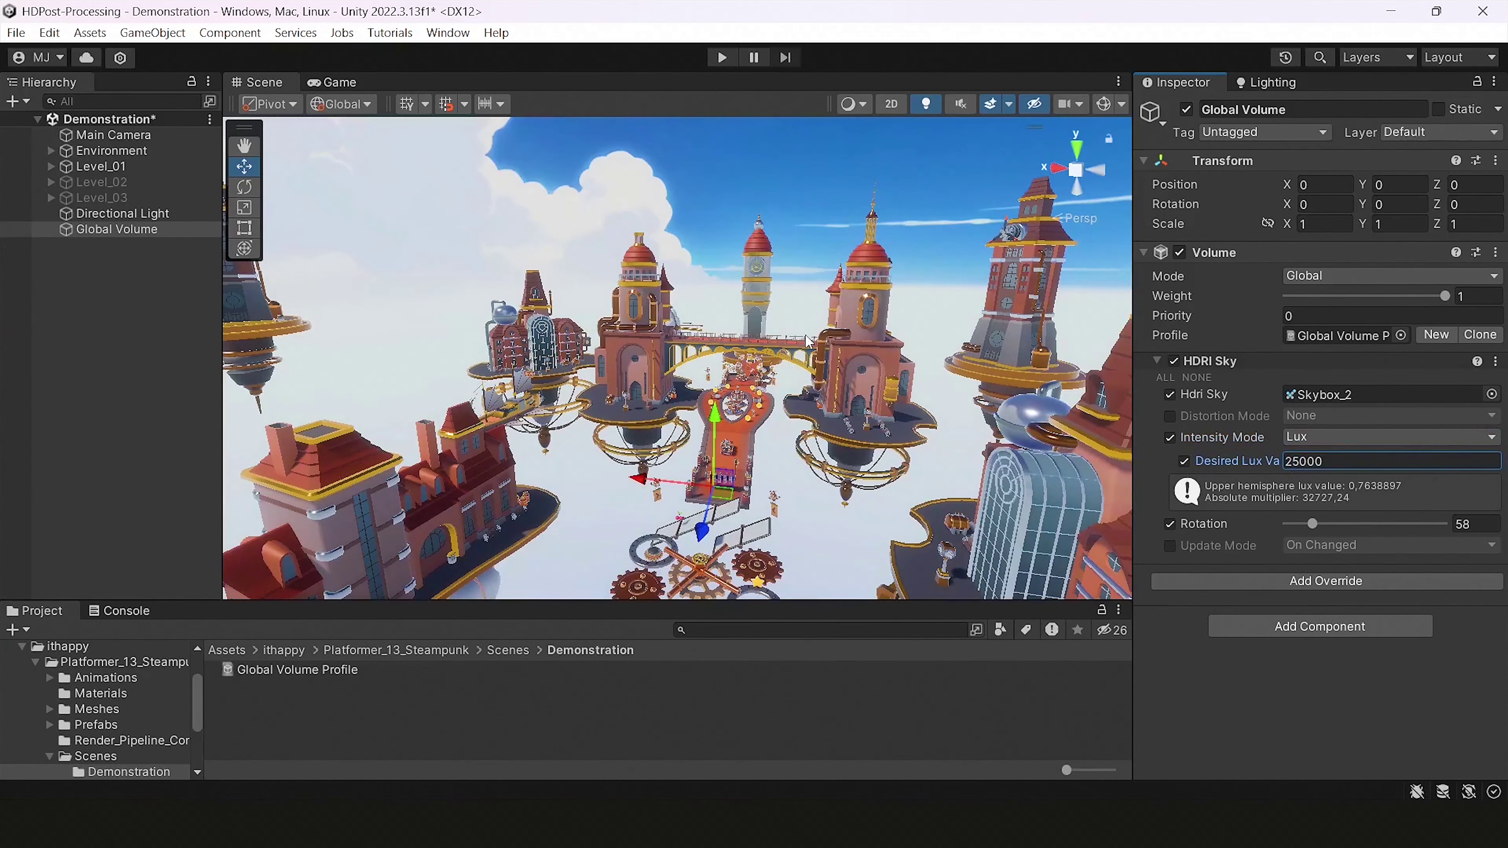
Step: Add a Fog override to the Global Volume
{"action": "left_click_drag", "start_coordinate": [804, 337], "coordinate": [801, 399], "text": "alt"}
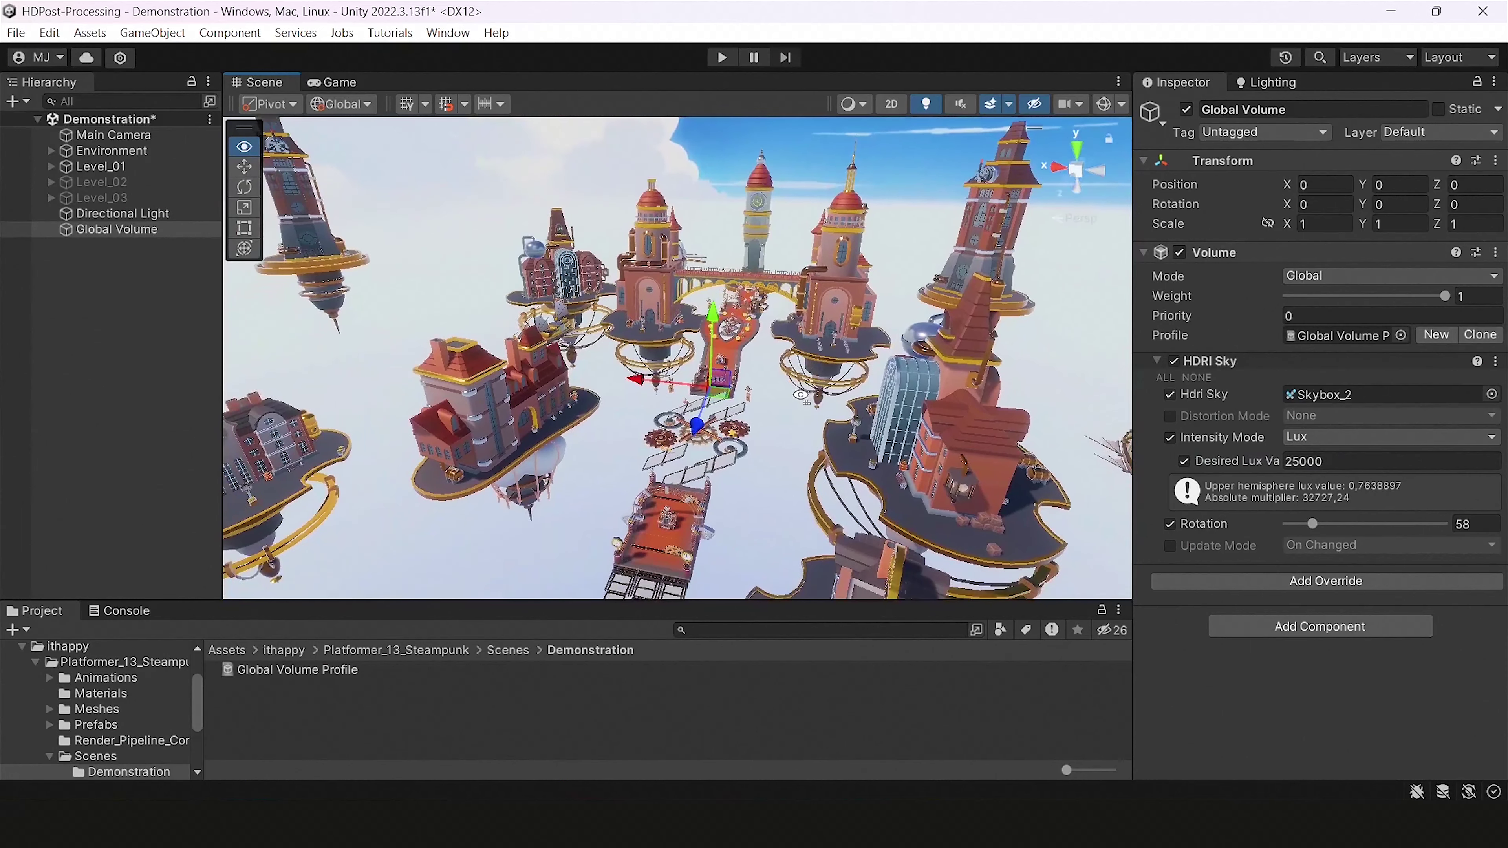
{"action": "left_click", "coordinate": [1252, 582]}
{"action": "type", "text": "F"}
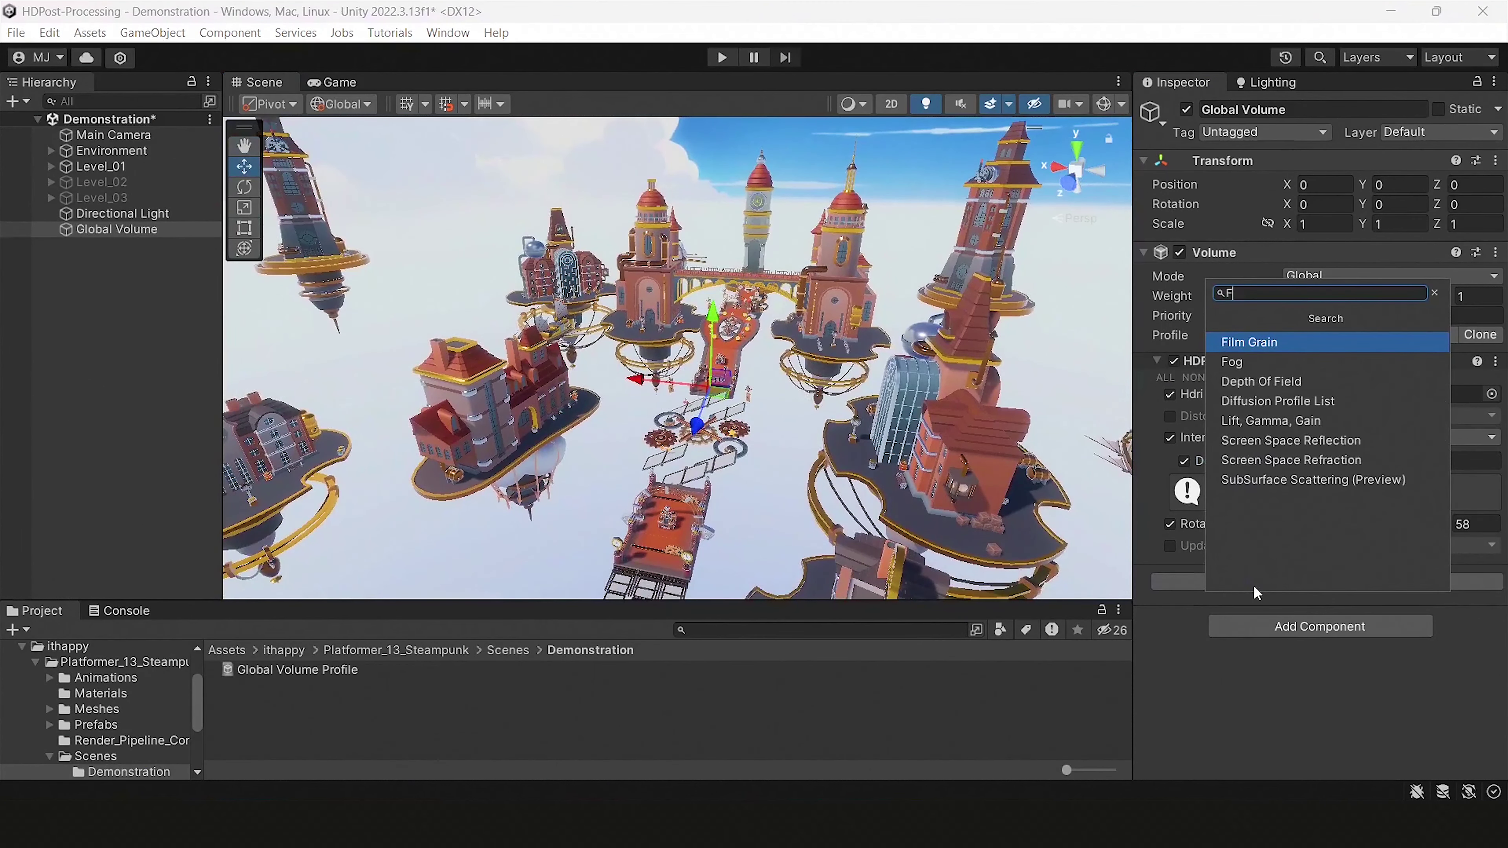
{"action": "type", "text": "og"}
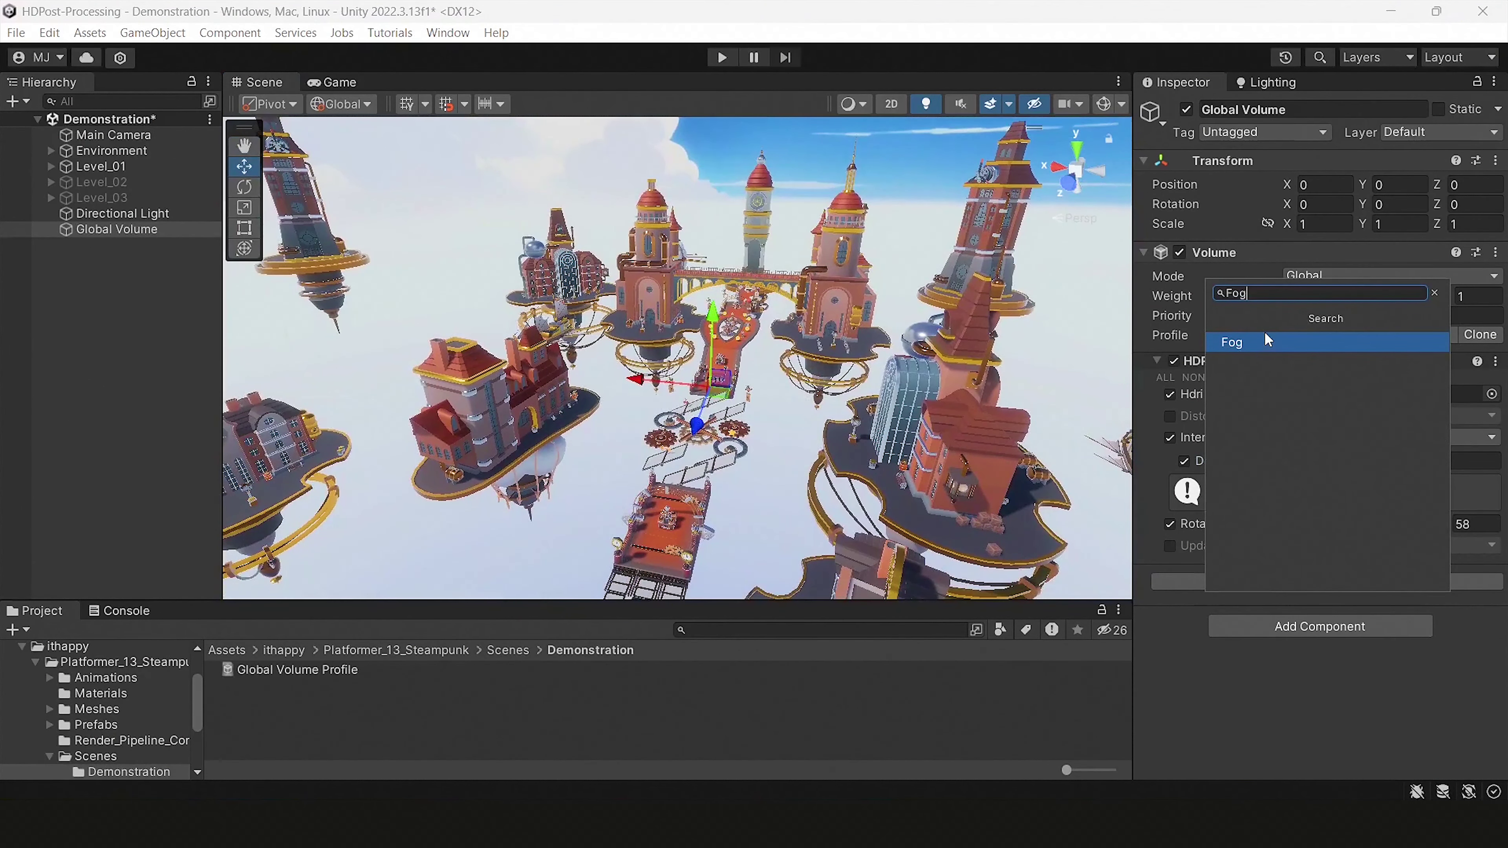
{"action": "key", "text": "Return"}
Step: Override the Fog's State with Enabled and its Base Height with 3
{"action": "scroll", "coordinate": [1254, 549], "scroll_direction": "down", "scroll_amount": 3}
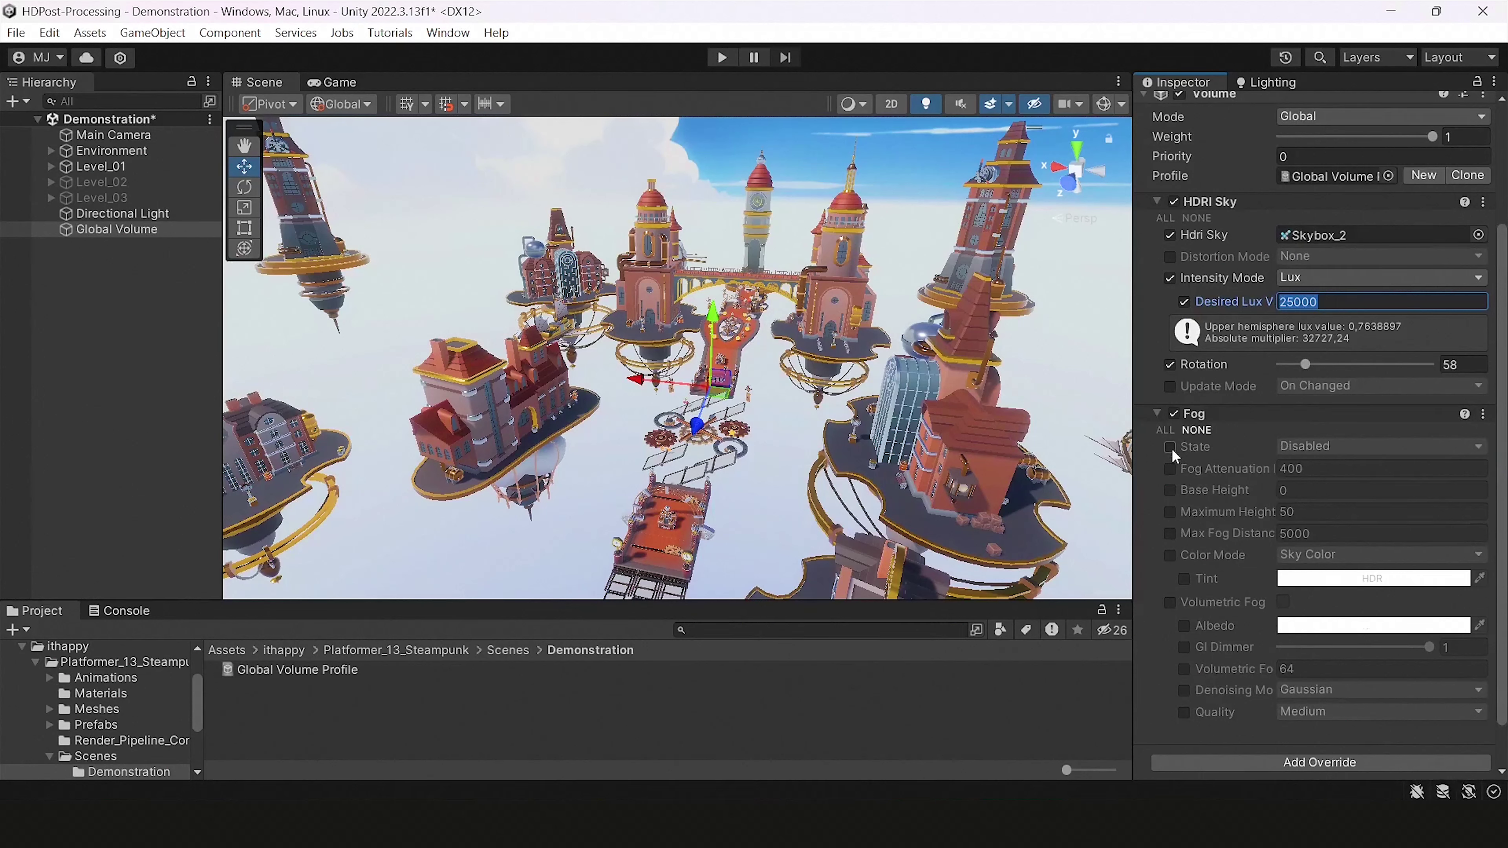
{"action": "left_click", "coordinate": [1169, 448]}
{"action": "left_click", "coordinate": [1331, 446]}
{"action": "left_click", "coordinate": [1329, 486]}
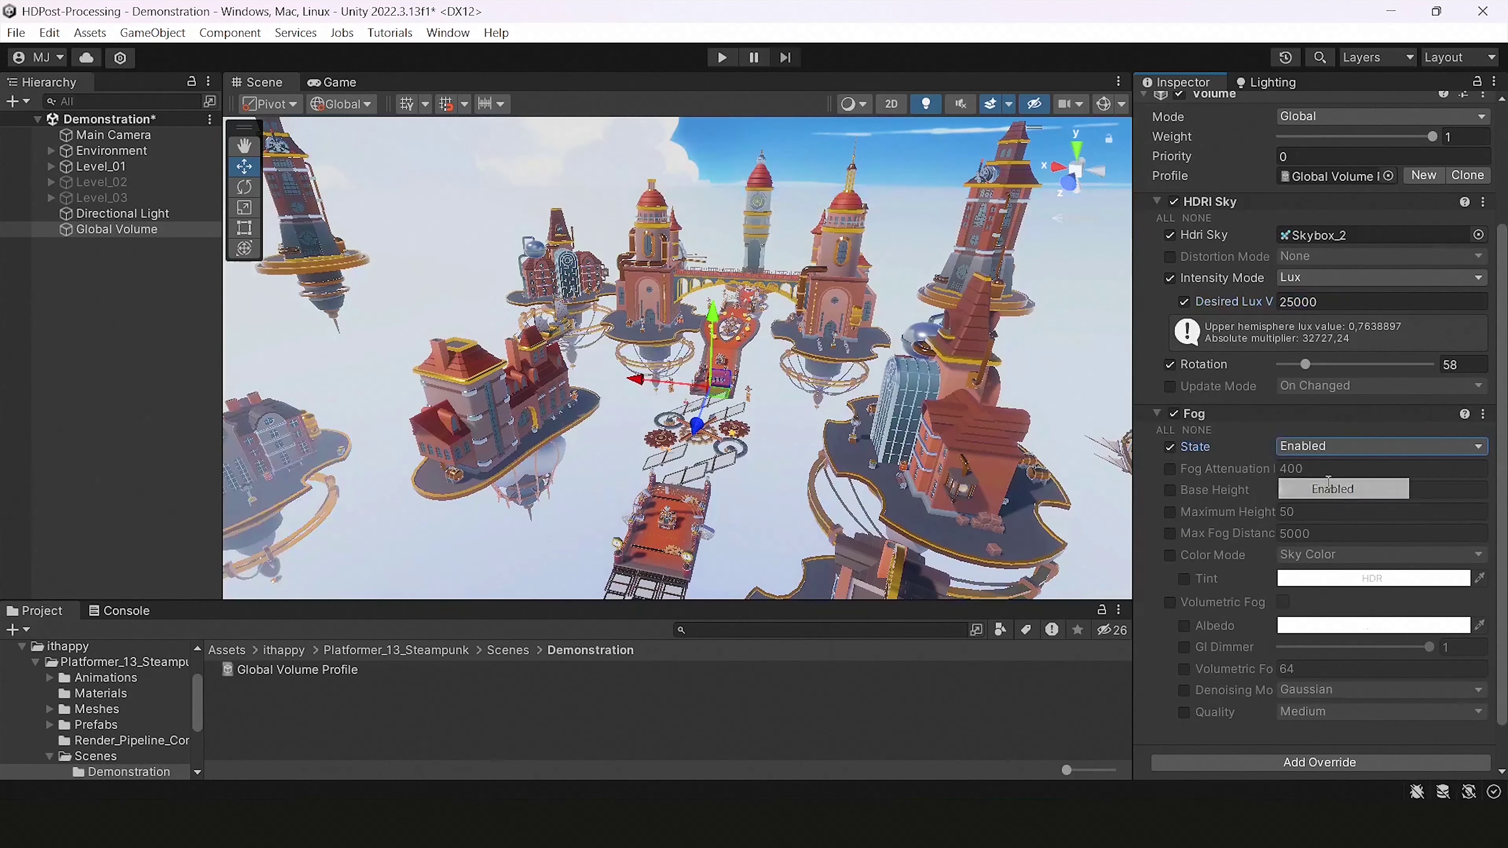
{"action": "left_click", "coordinate": [1170, 491]}
{"action": "left_click", "coordinate": [1303, 490]}
{"action": "type", "text": "3"}
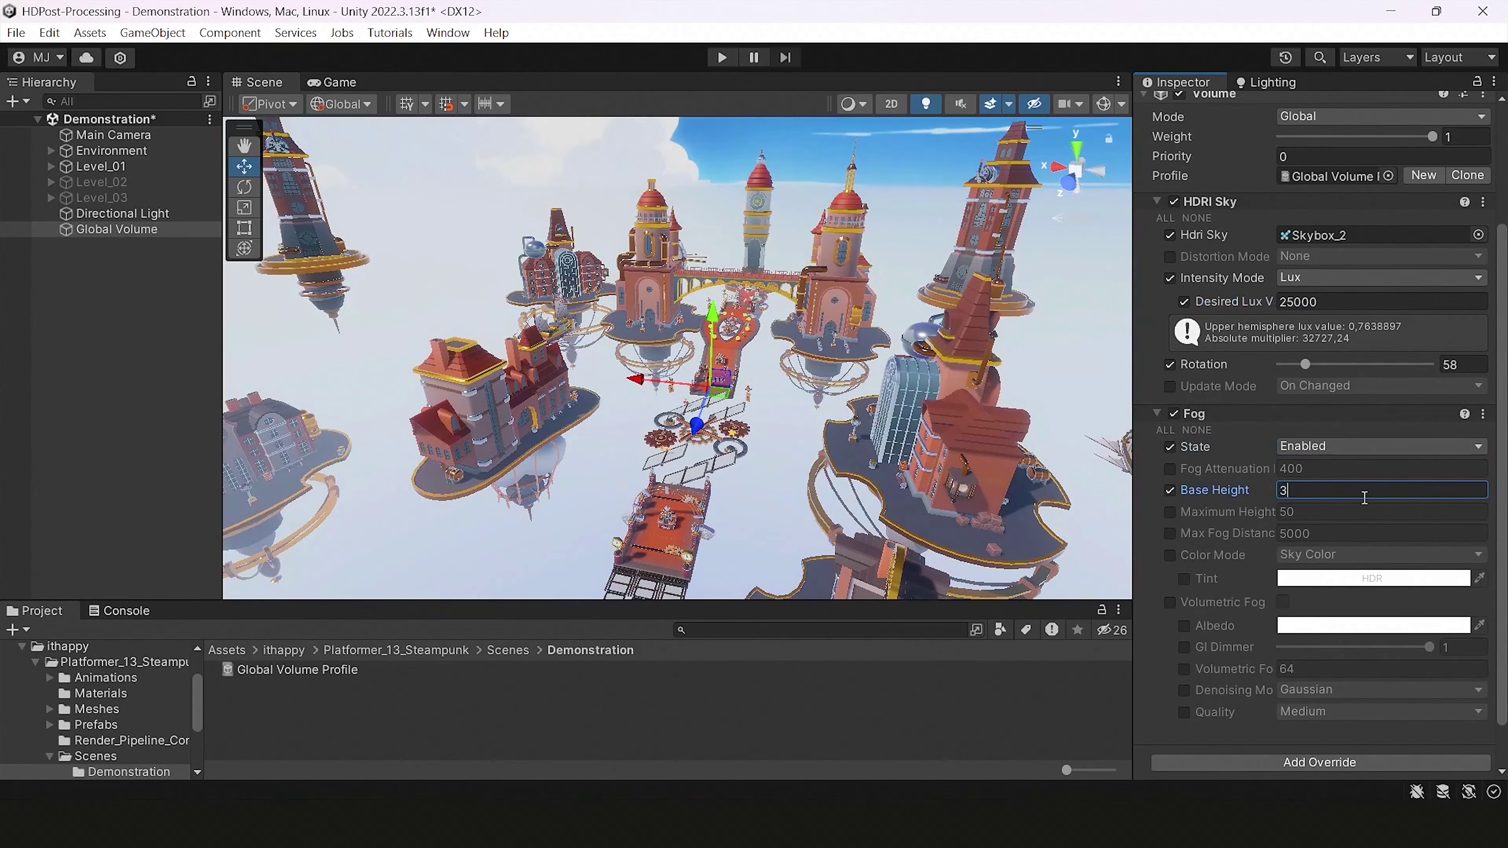
Step: Enable the Fog's Color Mode override in Sky Color mode and override its Tint with a light blue
{"action": "left_click", "coordinate": [1170, 556]}
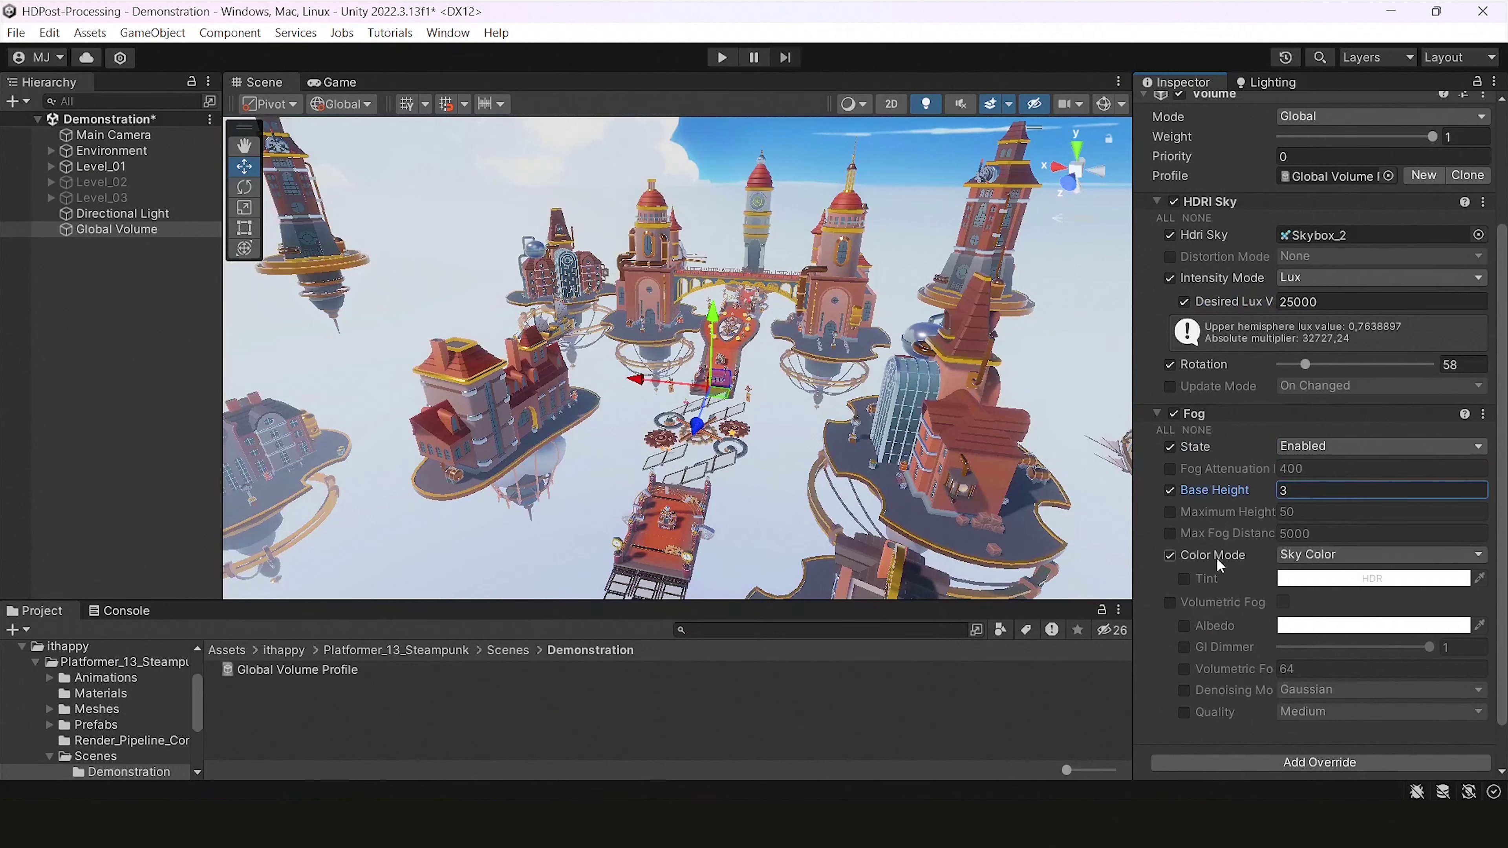
{"action": "left_click", "coordinate": [1184, 579]}
{"action": "left_click", "coordinate": [1312, 578]}
{"action": "left_click", "coordinate": [1301, 480]}
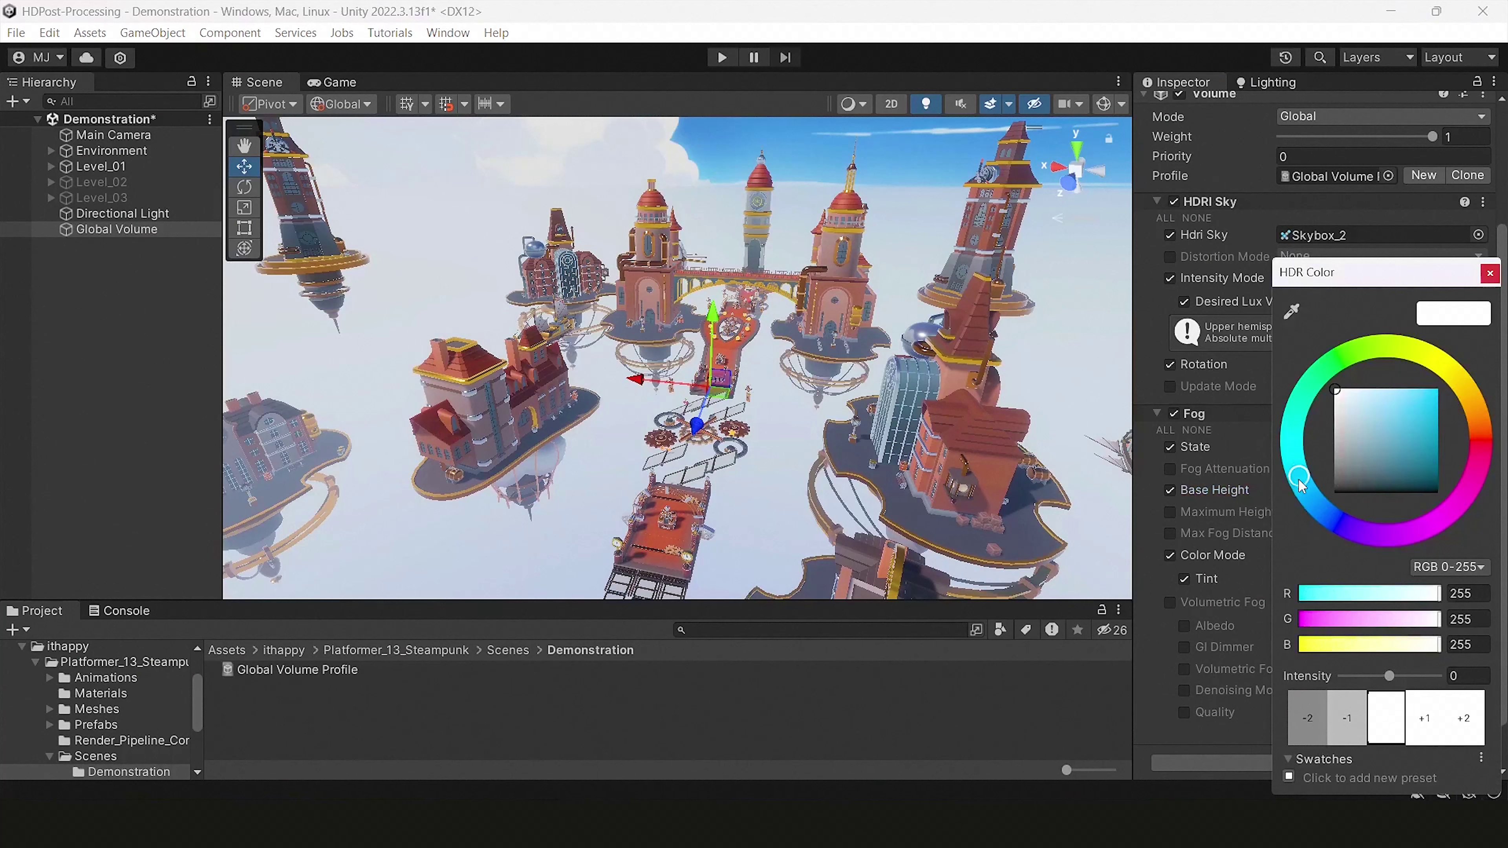
{"action": "left_click_drag", "start_coordinate": [1393, 417], "coordinate": [1406, 387]}
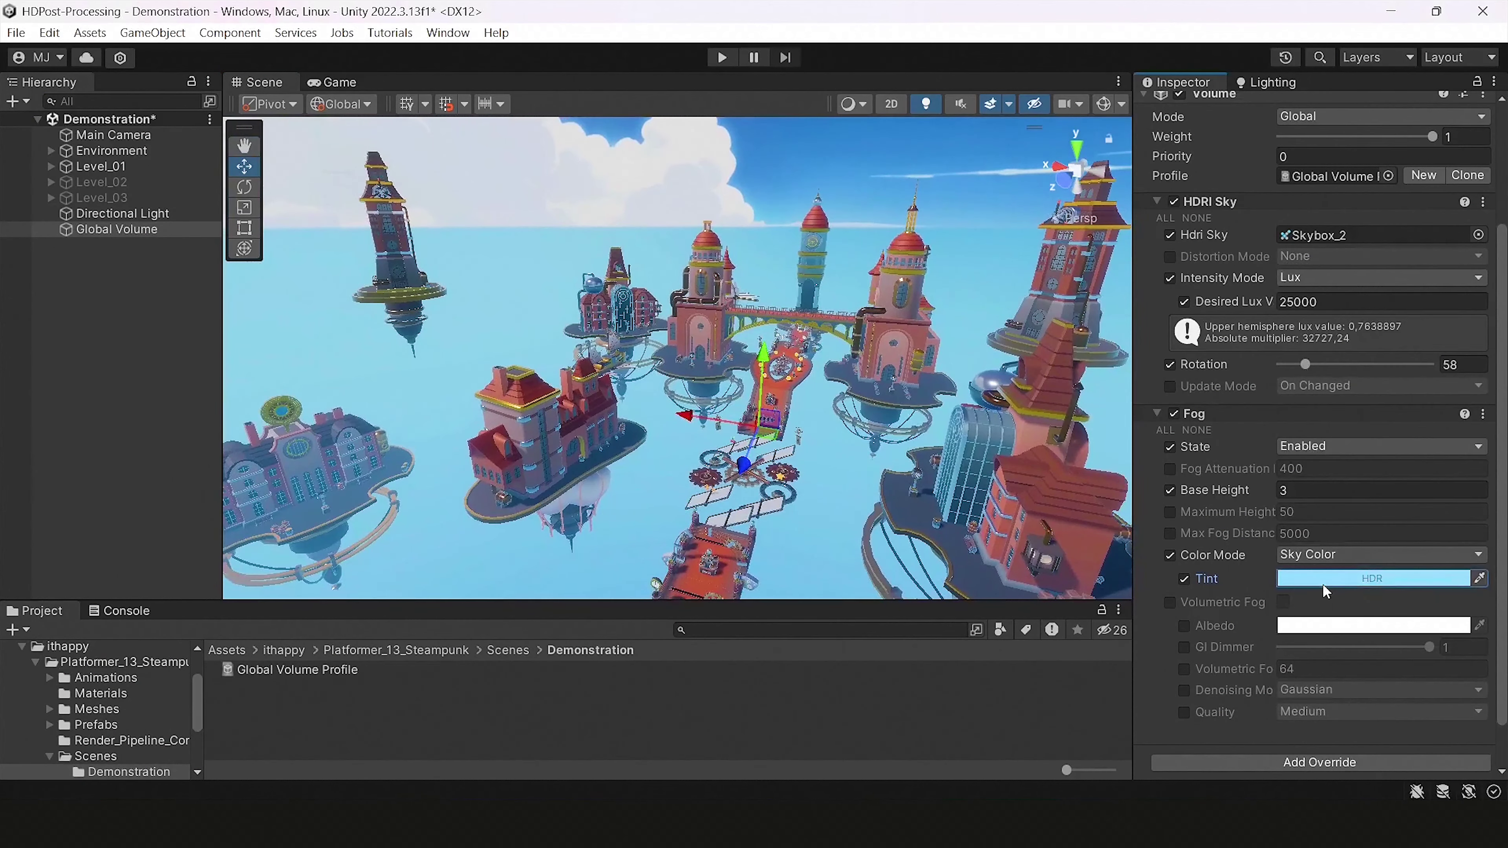
{"action": "left_click", "coordinate": [1325, 580]}
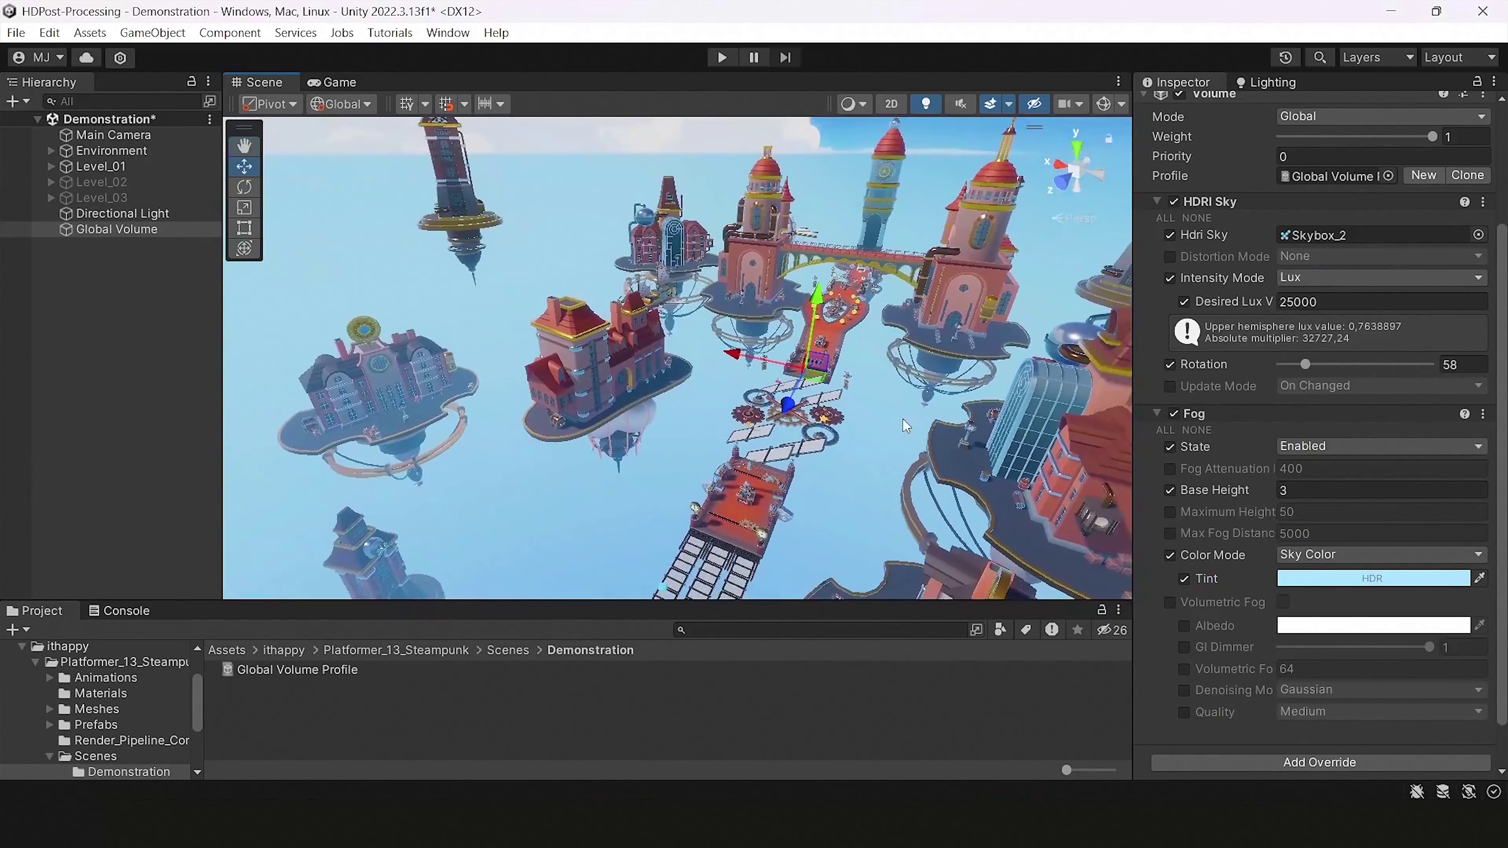
{"action": "right_click_drag", "start_coordinate": [906, 426], "coordinate": [1008, 421]}
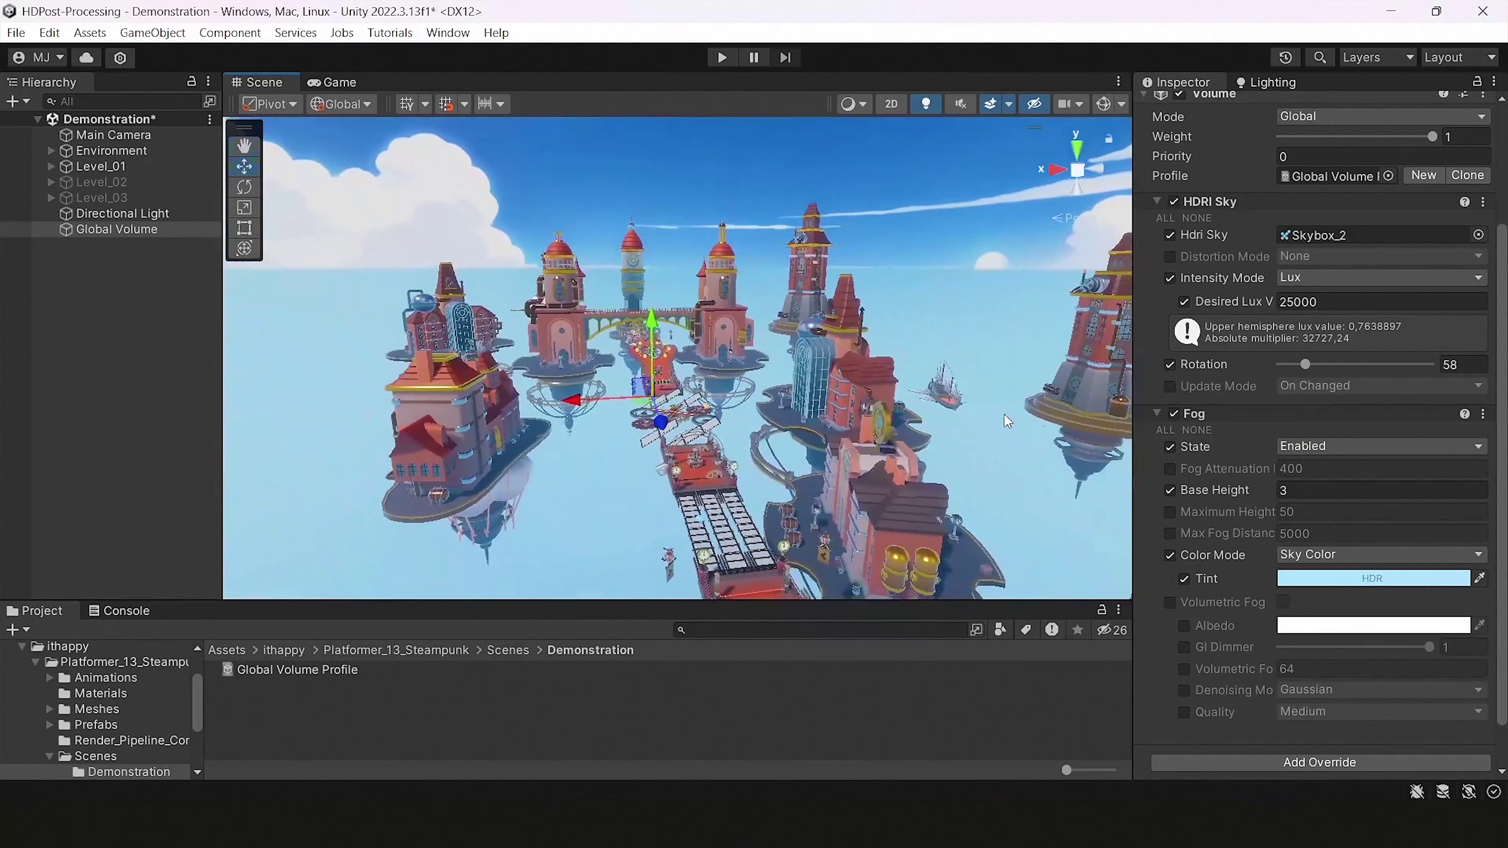
Step: Enable the Fog Attenuation Distance override and try values of 300, 500 and 600
{"action": "left_click", "coordinate": [1169, 468]}
{"action": "left_click", "coordinate": [1313, 468]}
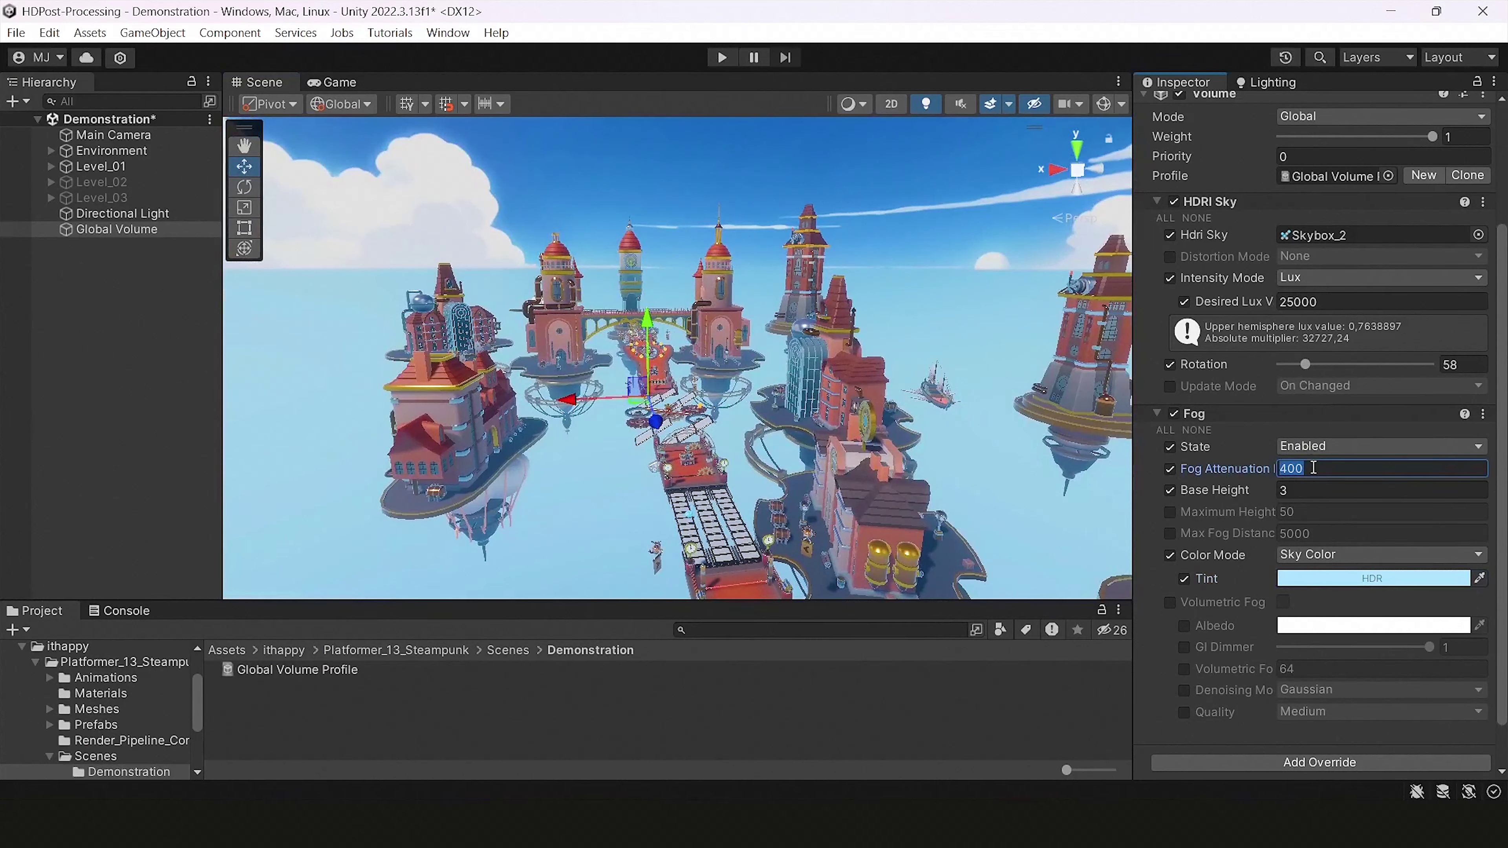
{"action": "type", "text": "300"}
{"action": "key", "text": "BackSpace"}
{"action": "key", "text": "BackSpace"}
{"action": "key", "text": "BackSpace"}
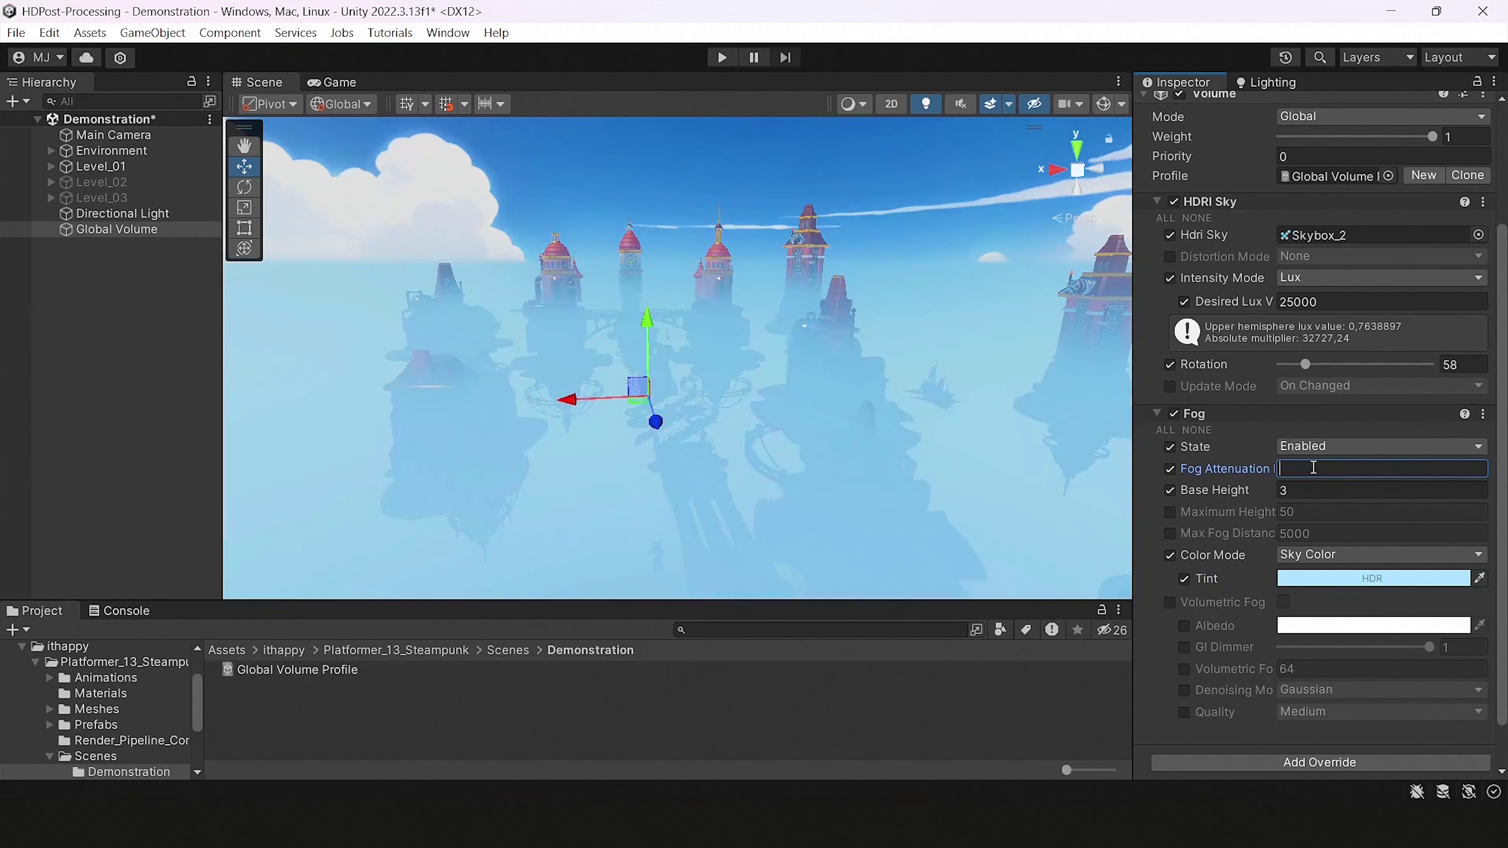
{"action": "type", "text": "500"}
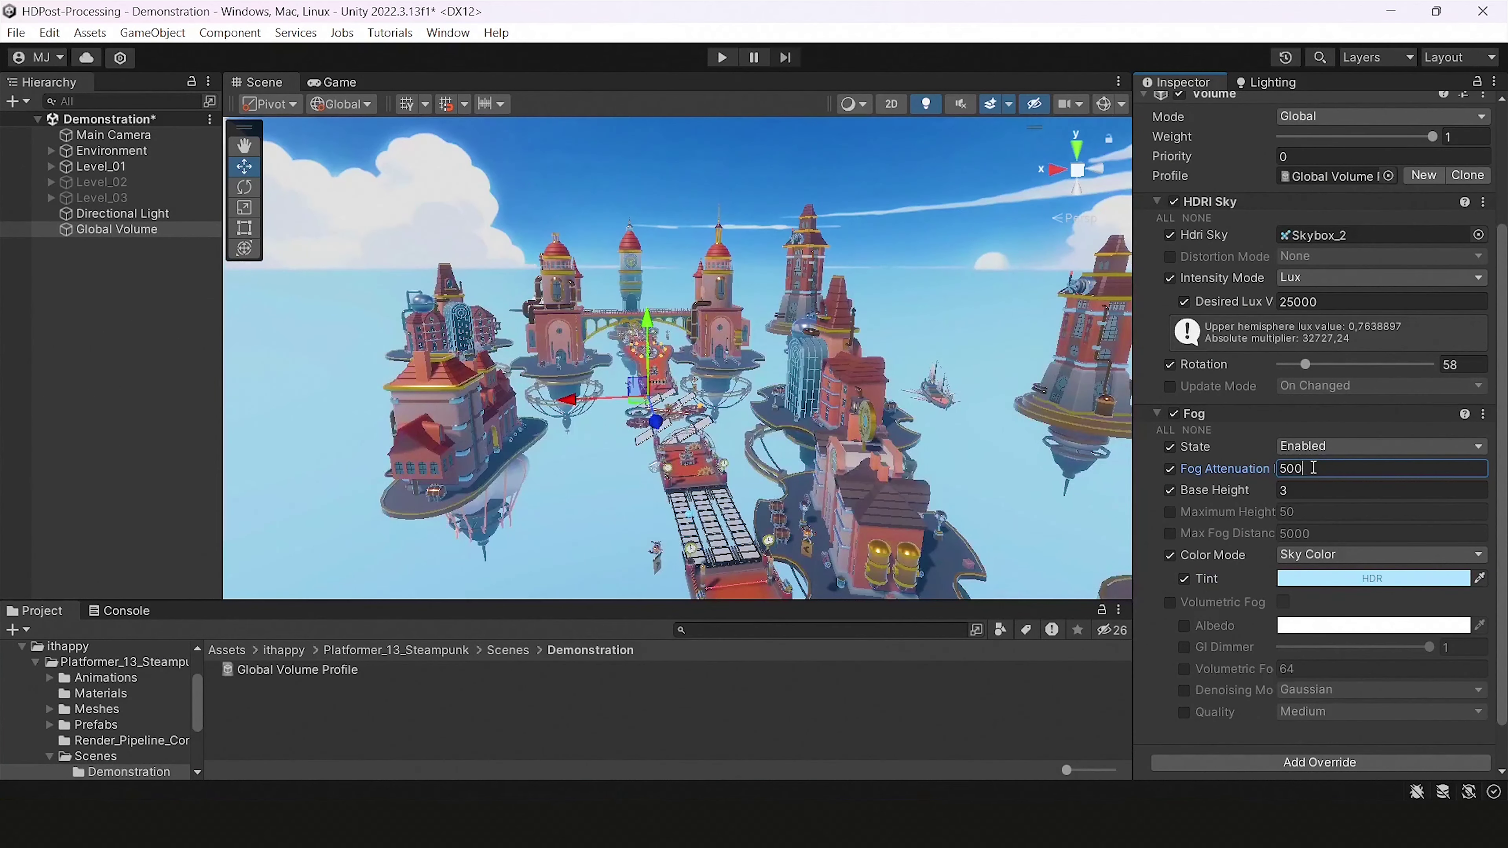
{"action": "key", "text": "BackSpace"}
{"action": "key", "text": "BackSpace"}
{"action": "key", "text": "BackSpace"}
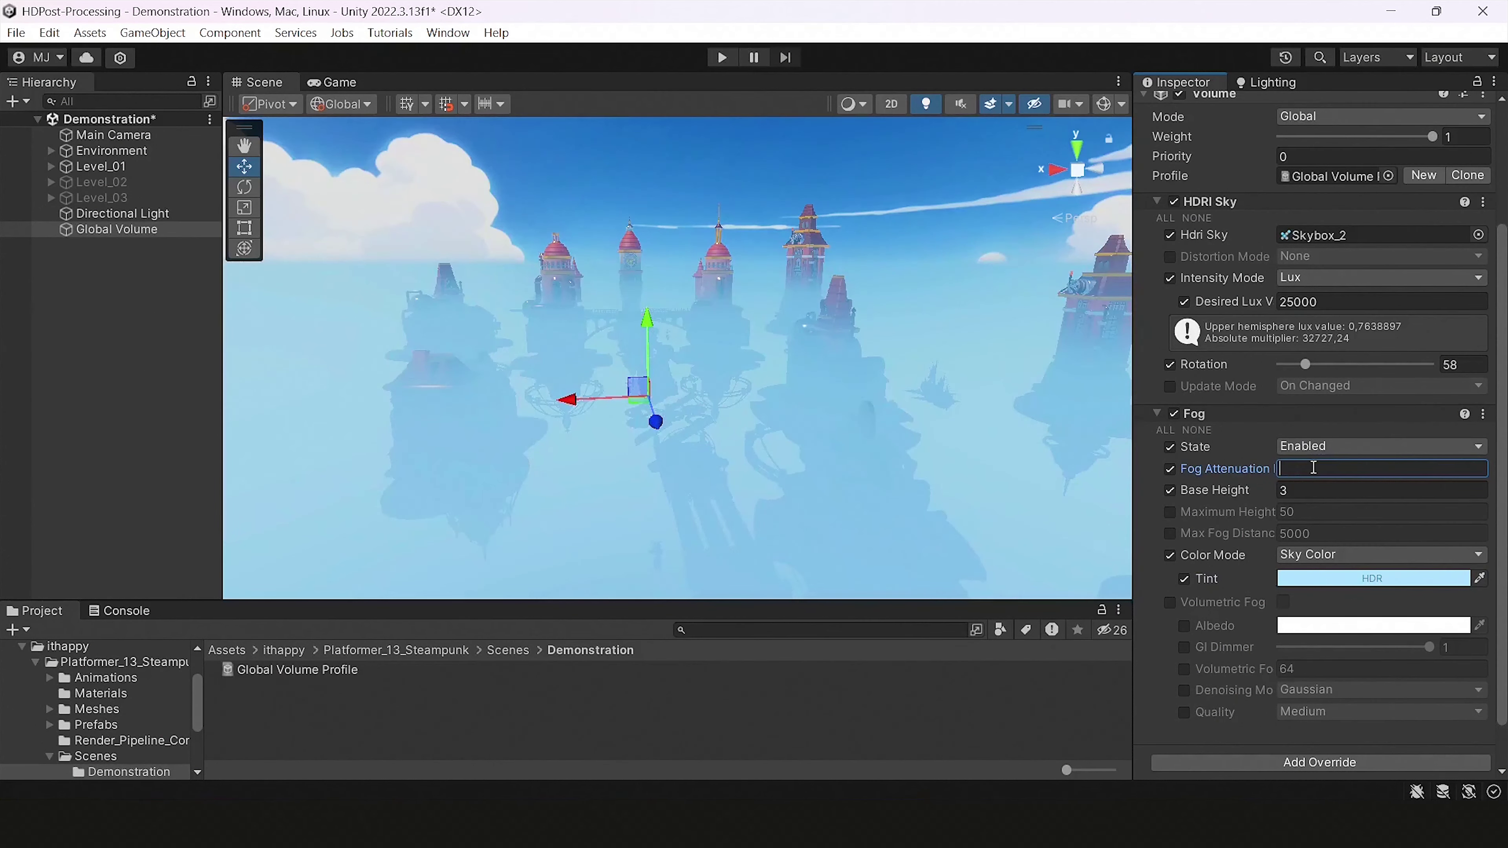
{"action": "type", "text": "600"}
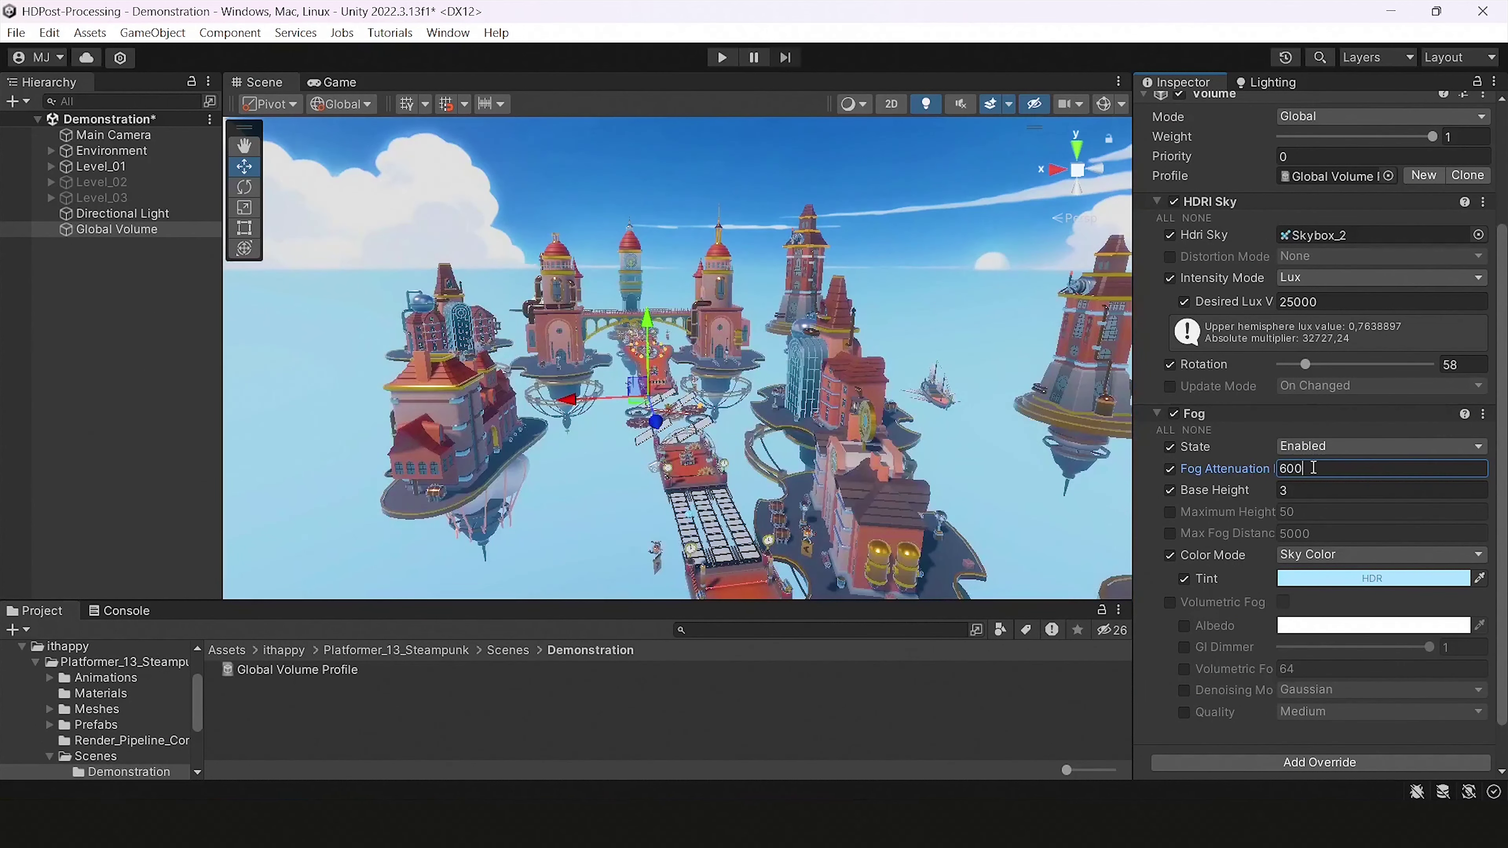
Step: Try a Fog Attenuation Distance of 500, finally setting it to 400
{"action": "key", "text": "BackSpace"}
{"action": "key", "text": "BackSpace"}
{"action": "key", "text": "BackSpace"}
{"action": "type", "text": "500"}
{"action": "key", "text": "BackSpace"}
{"action": "key", "text": "BackSpace"}
{"action": "key", "text": "BackSpace"}
{"action": "type", "text": "400"}
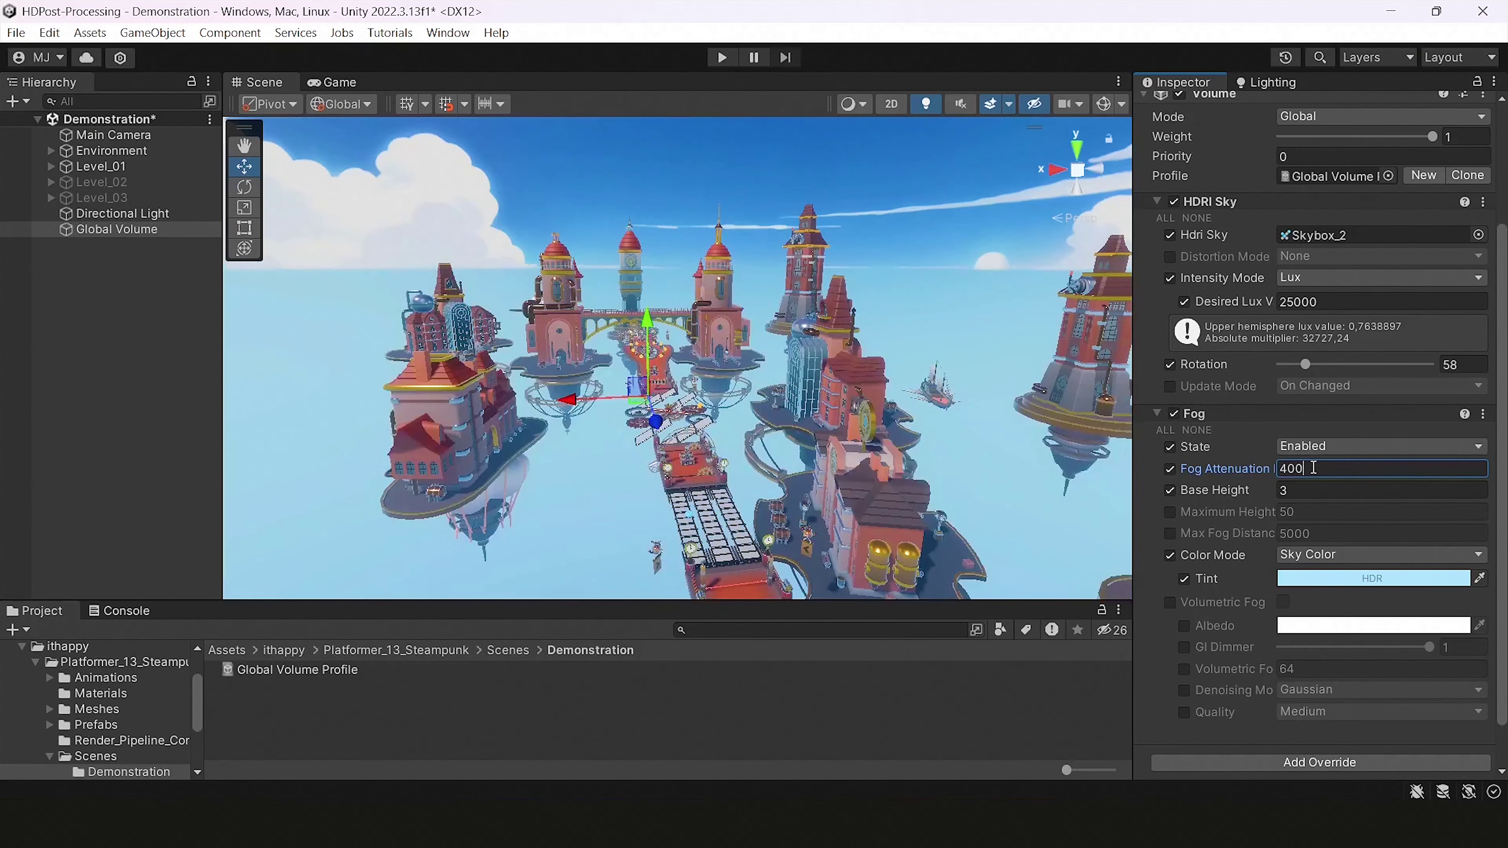
Step: Enable the Fog's Max Fog Distance override and try values of 1000 and 2000
{"action": "right_click_drag", "start_coordinate": [745, 342], "coordinate": [767, 369]}
{"action": "key", "text": "s"}
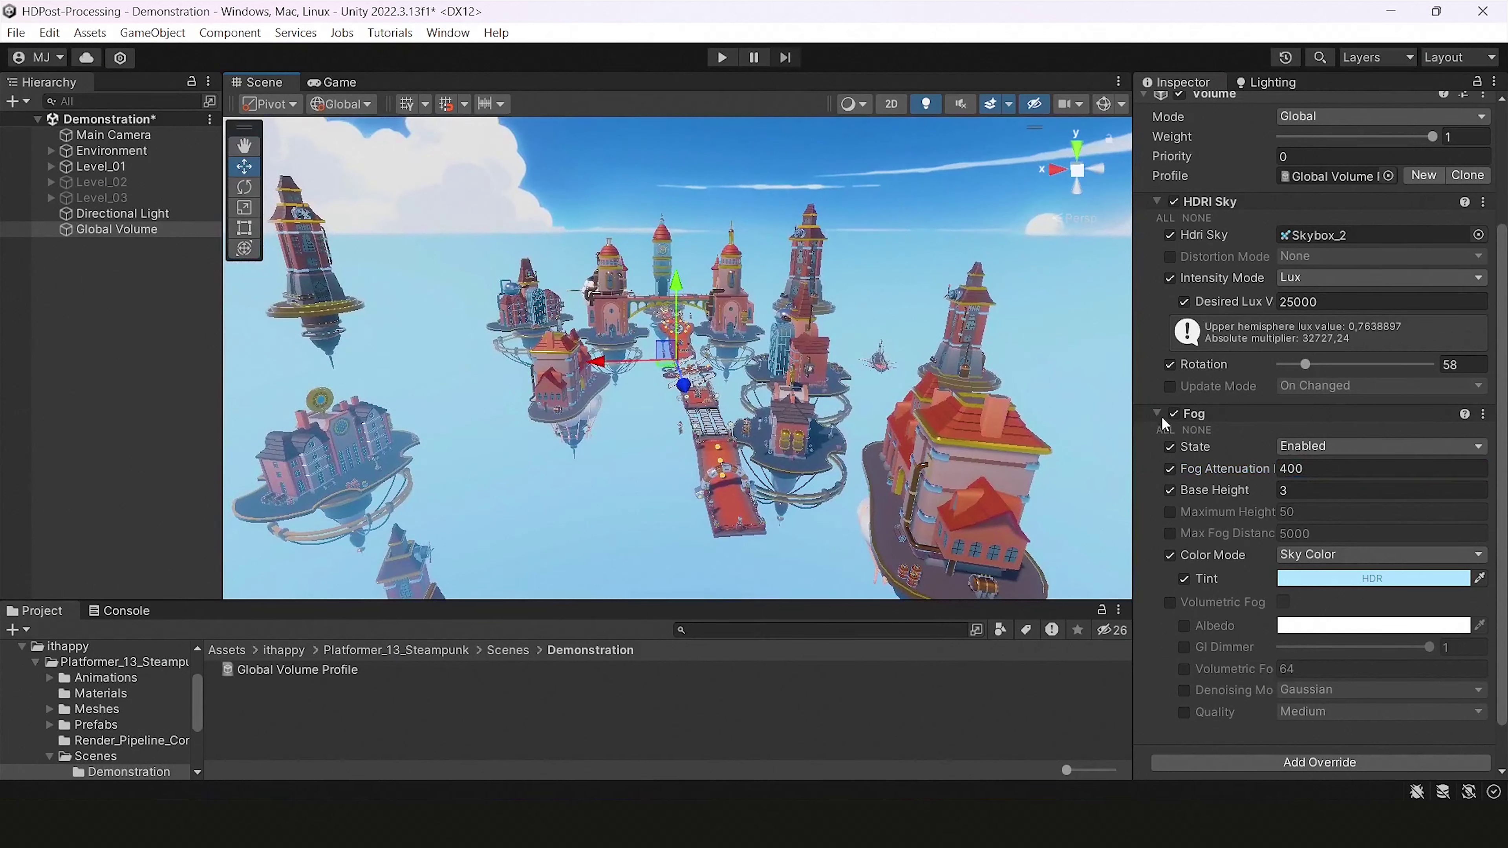
{"action": "left_click", "coordinate": [1171, 533]}
{"action": "left_click", "coordinate": [1321, 533]}
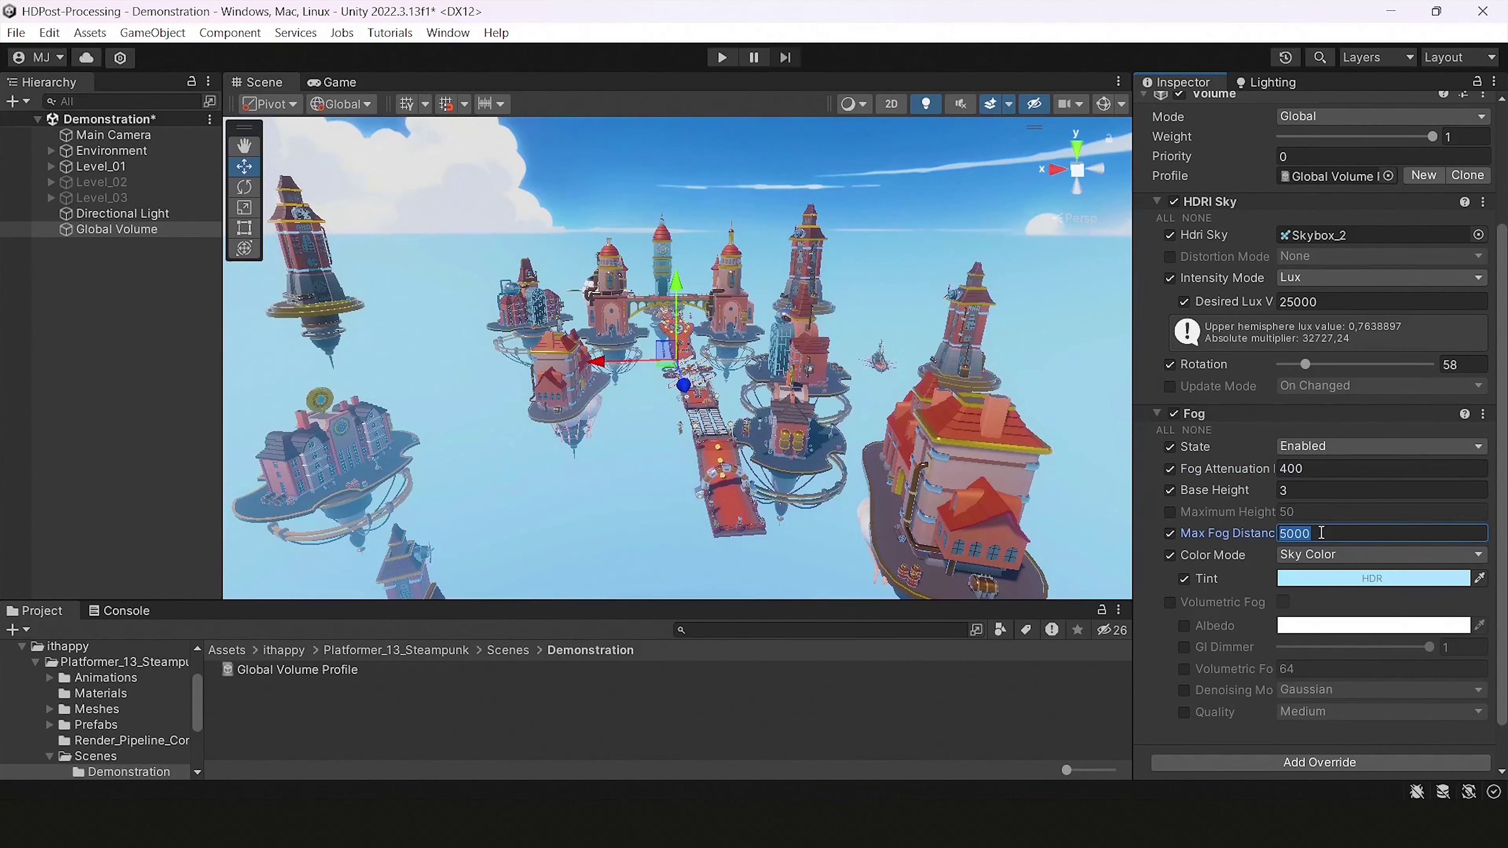
{"action": "type", "text": "1000"}
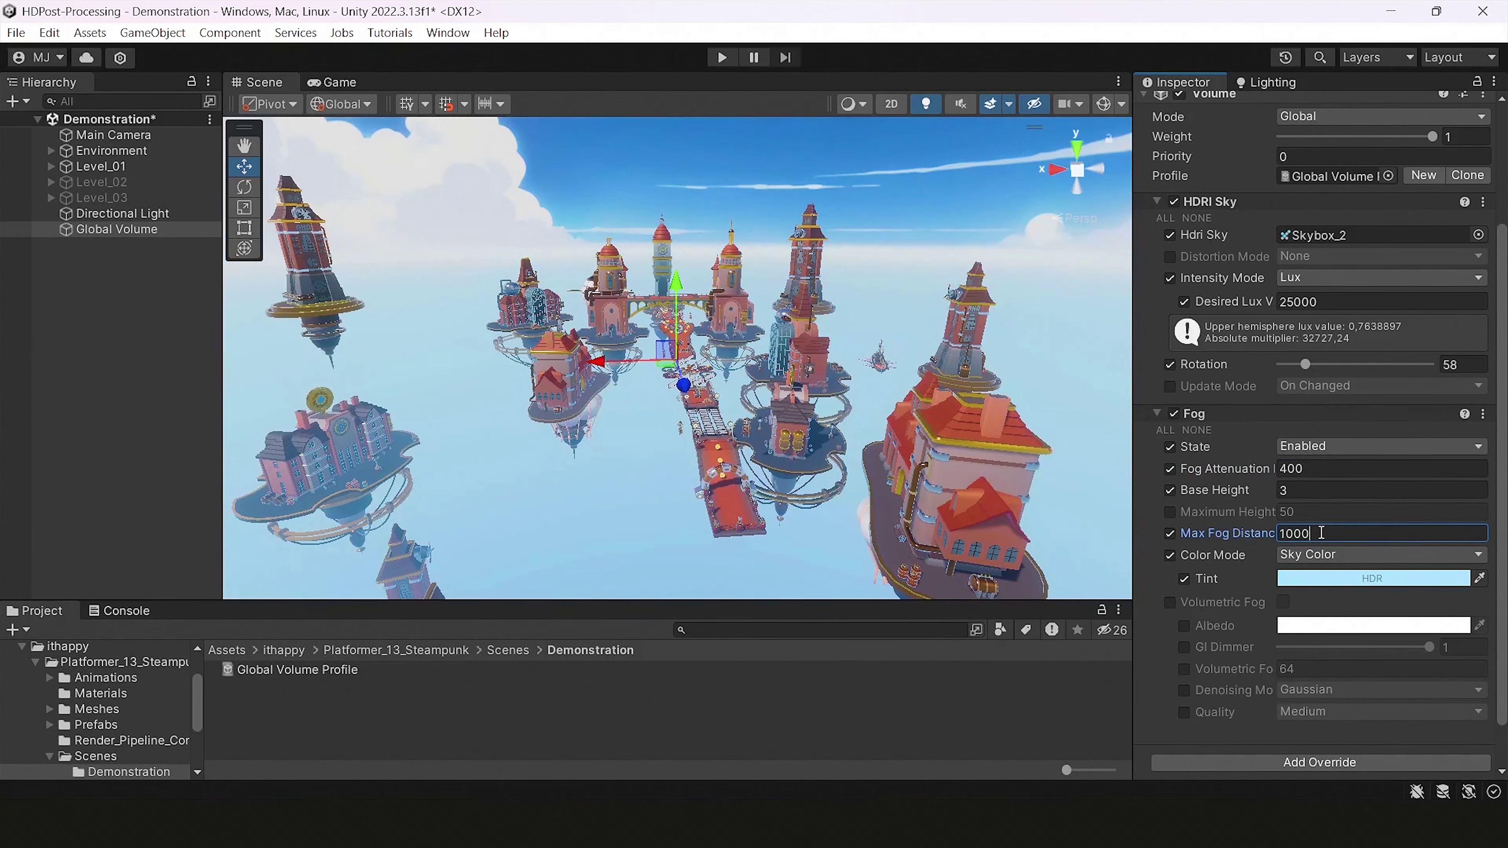
{"action": "key", "text": "BackSpace"}
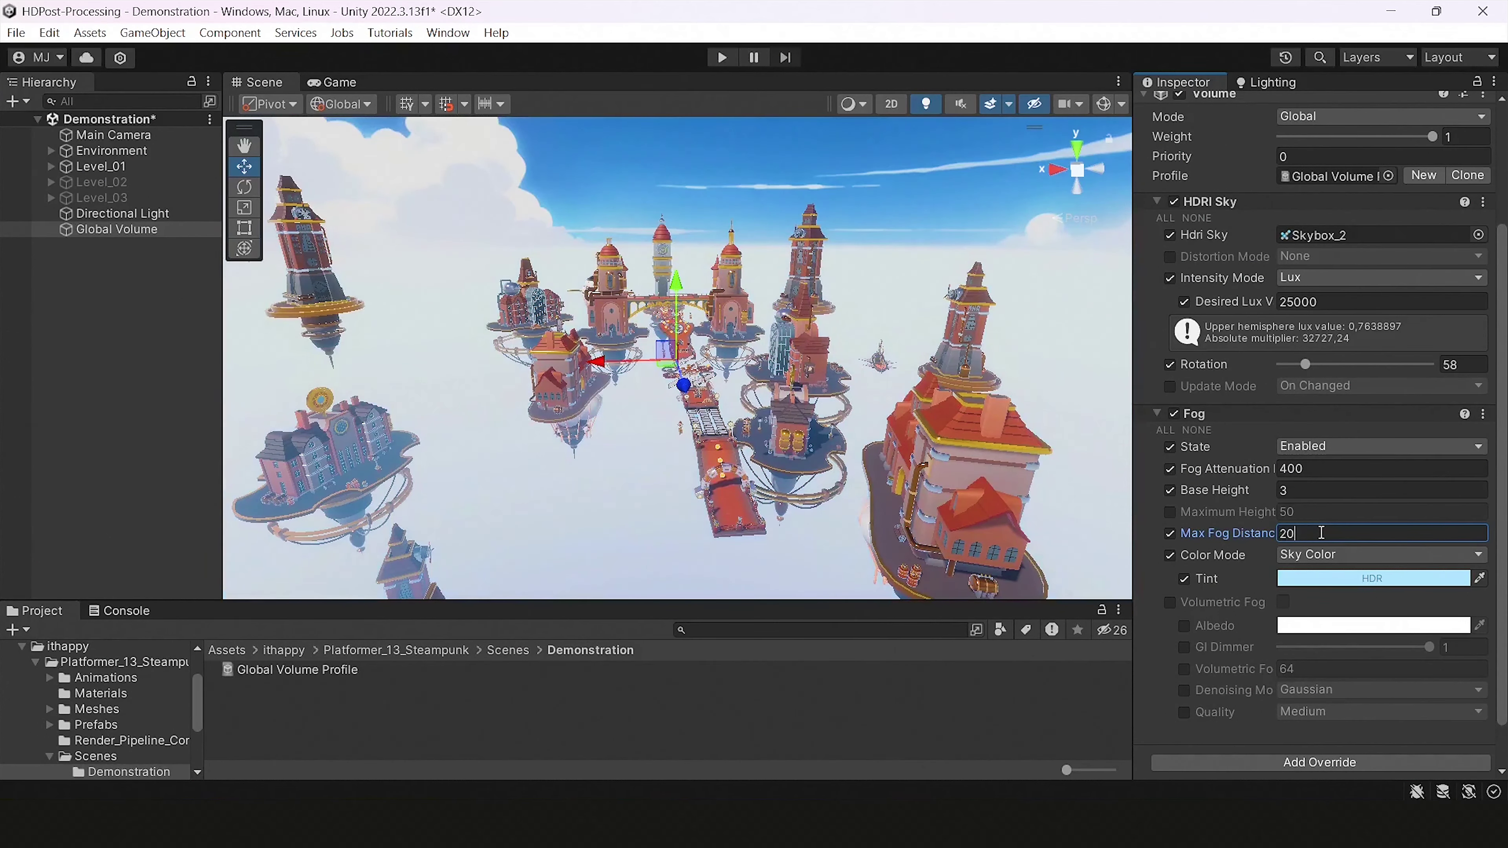
{"action": "type", "text": "00"}
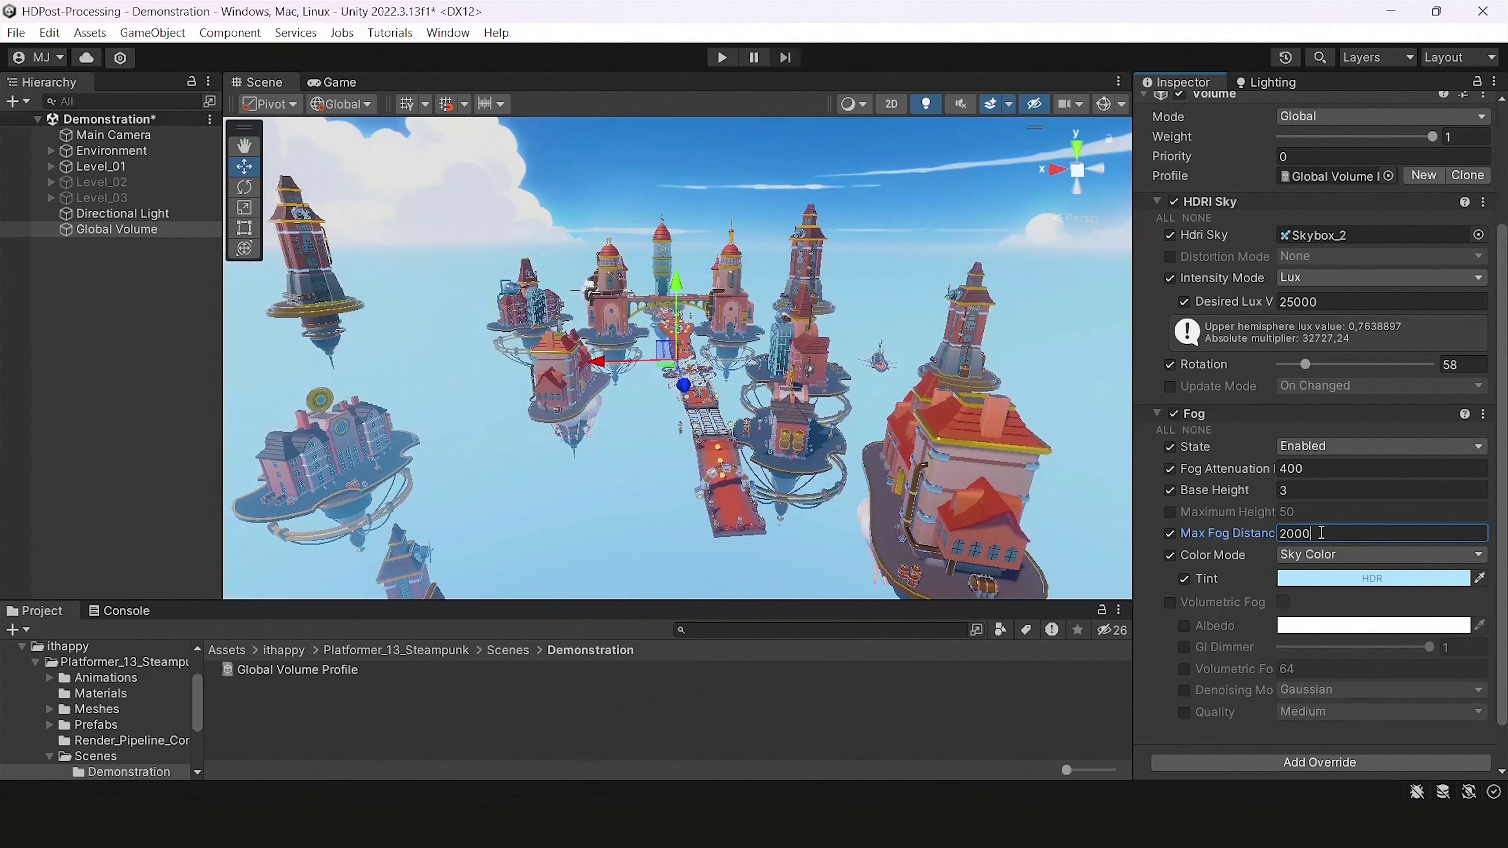
Step: Try a Max Fog Distance of 5000, finally setting it to 4000
{"action": "key", "text": "BackSpace"}
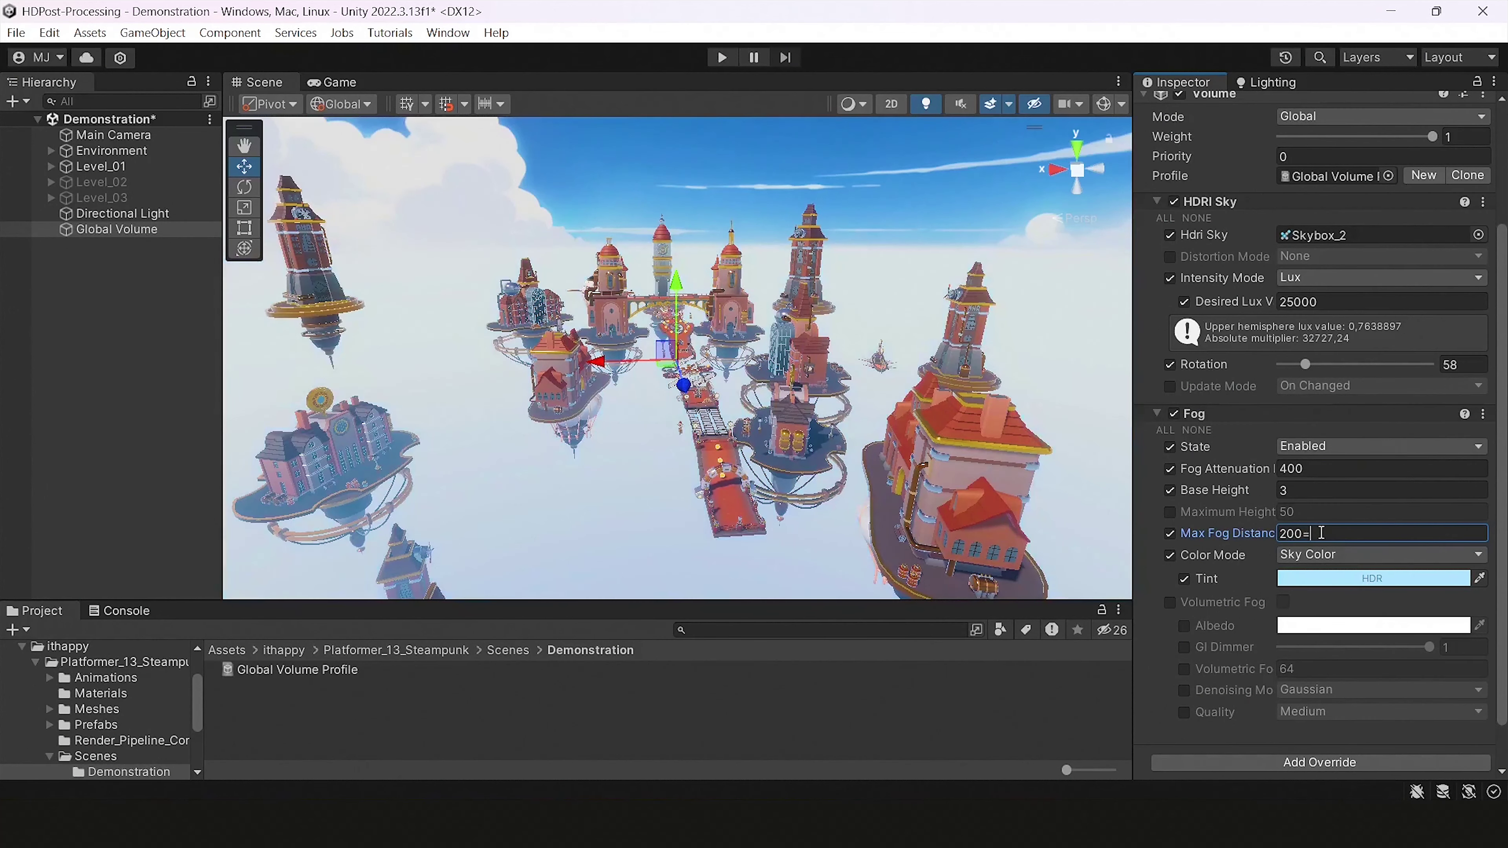
{"action": "key", "text": "BackSpace"}
{"action": "key", "text": "BackSpace"}
{"action": "type", "text": "5000"}
{"action": "key", "text": "BackSpace"}
{"action": "key", "text": "BackSpace"}
{"action": "key", "text": "BackSpace"}
{"action": "key", "text": "BackSpace"}
{"action": "type", "text": "4000"}
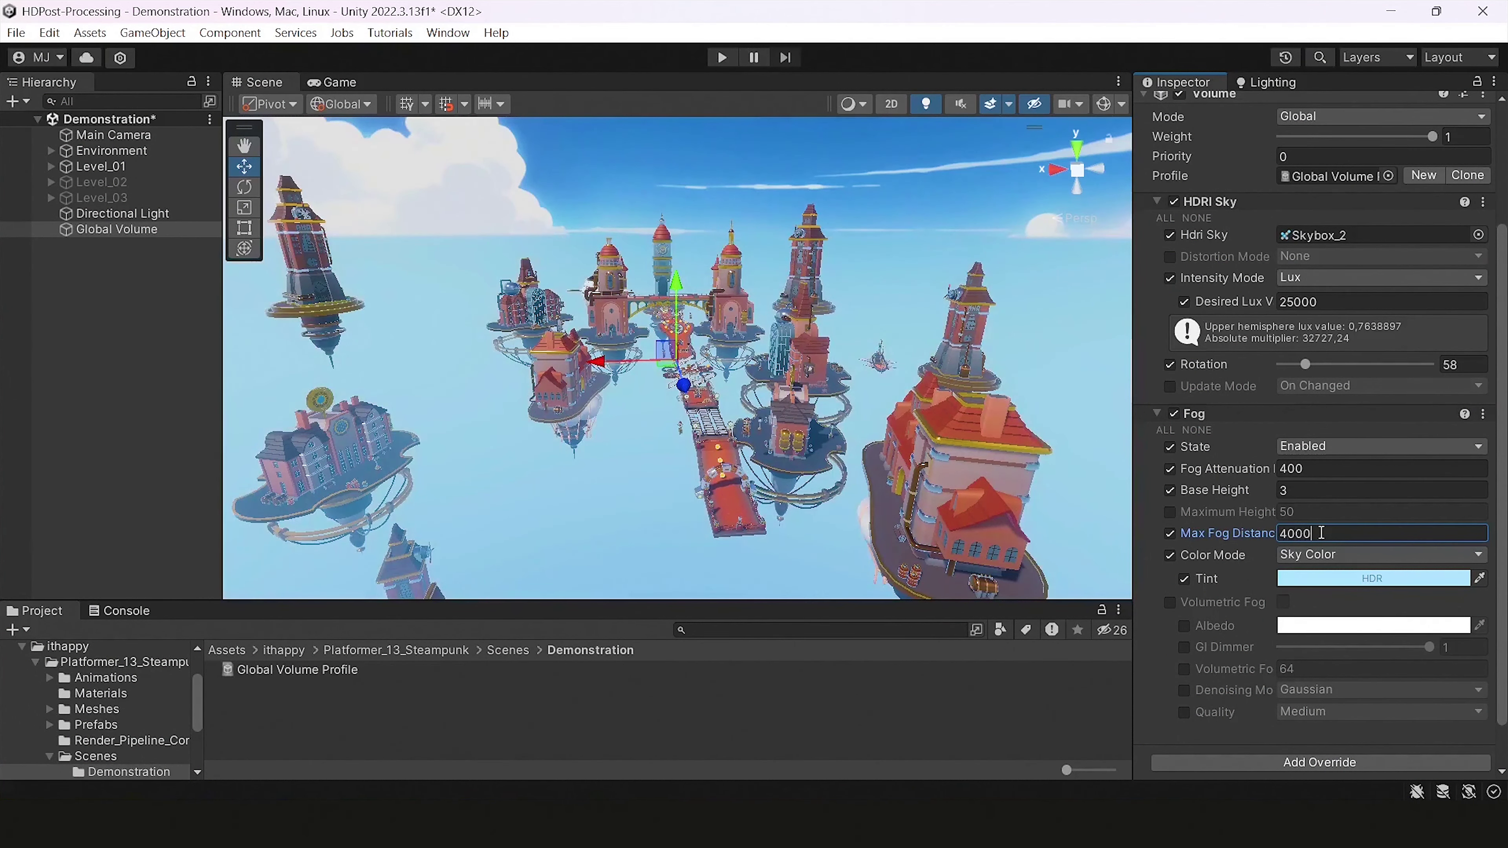
Step: Add a Bloom override to the Global Volume
{"action": "key", "text": "w"}
{"action": "right_click_drag", "start_coordinate": [916, 336], "coordinate": [809, 328]}
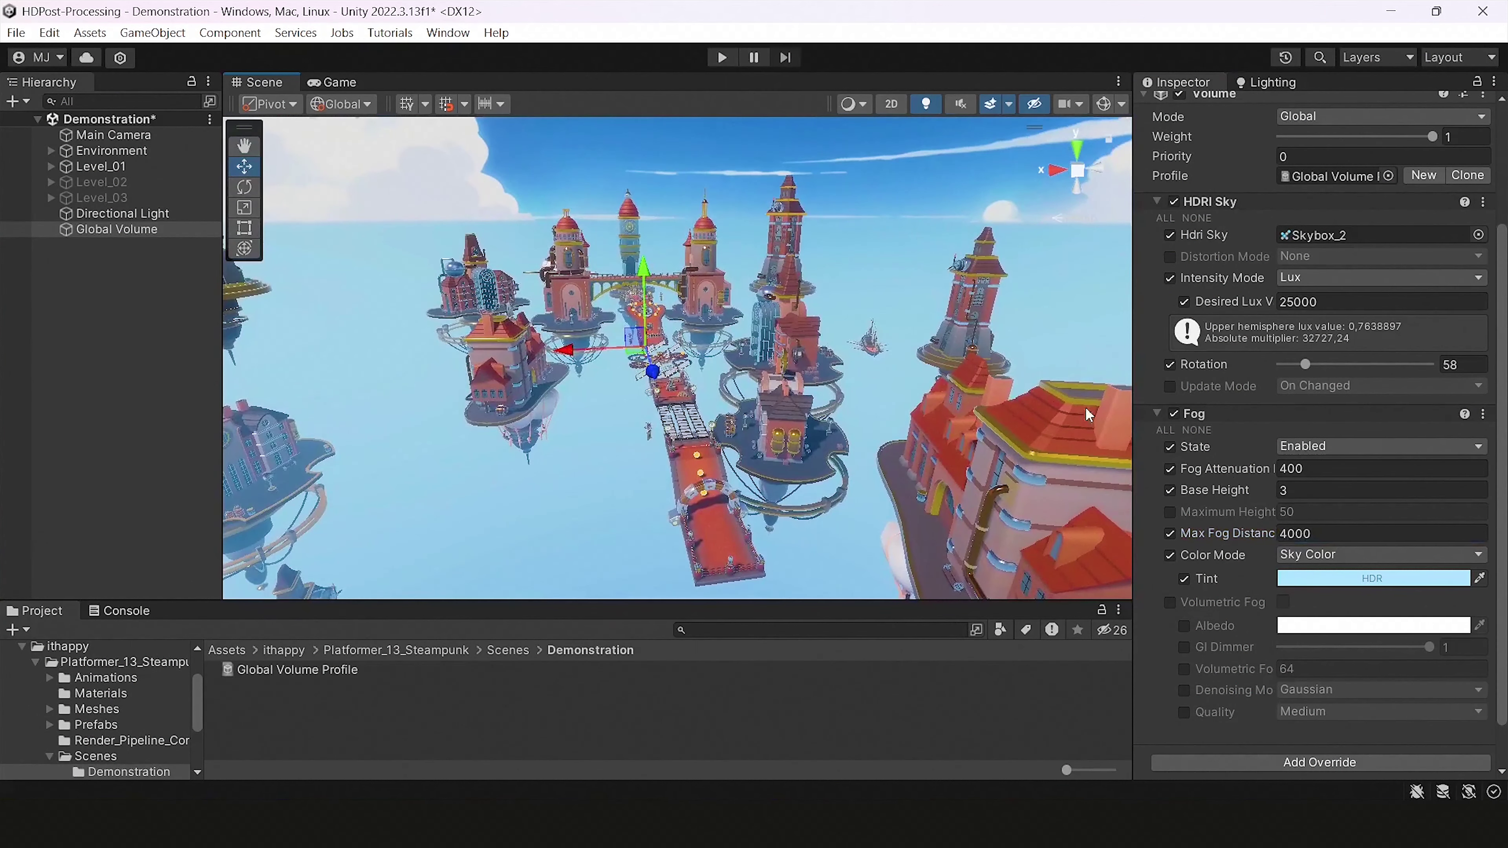
{"action": "scroll", "coordinate": [1273, 670], "scroll_direction": "down", "scroll_amount": 3}
{"action": "left_click", "coordinate": [1236, 716]}
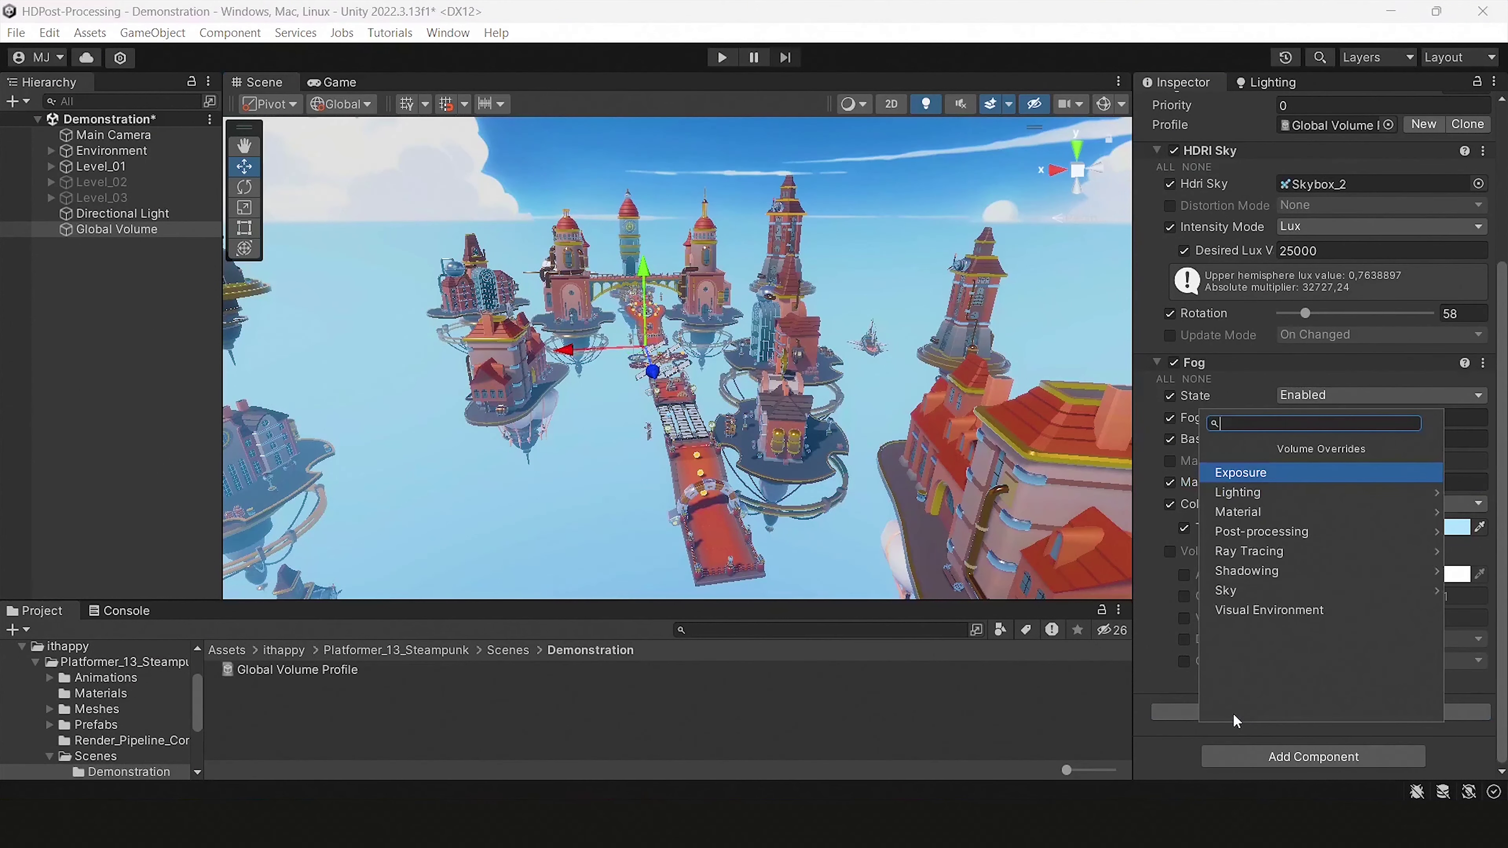
{"action": "type", "text": "Blo"}
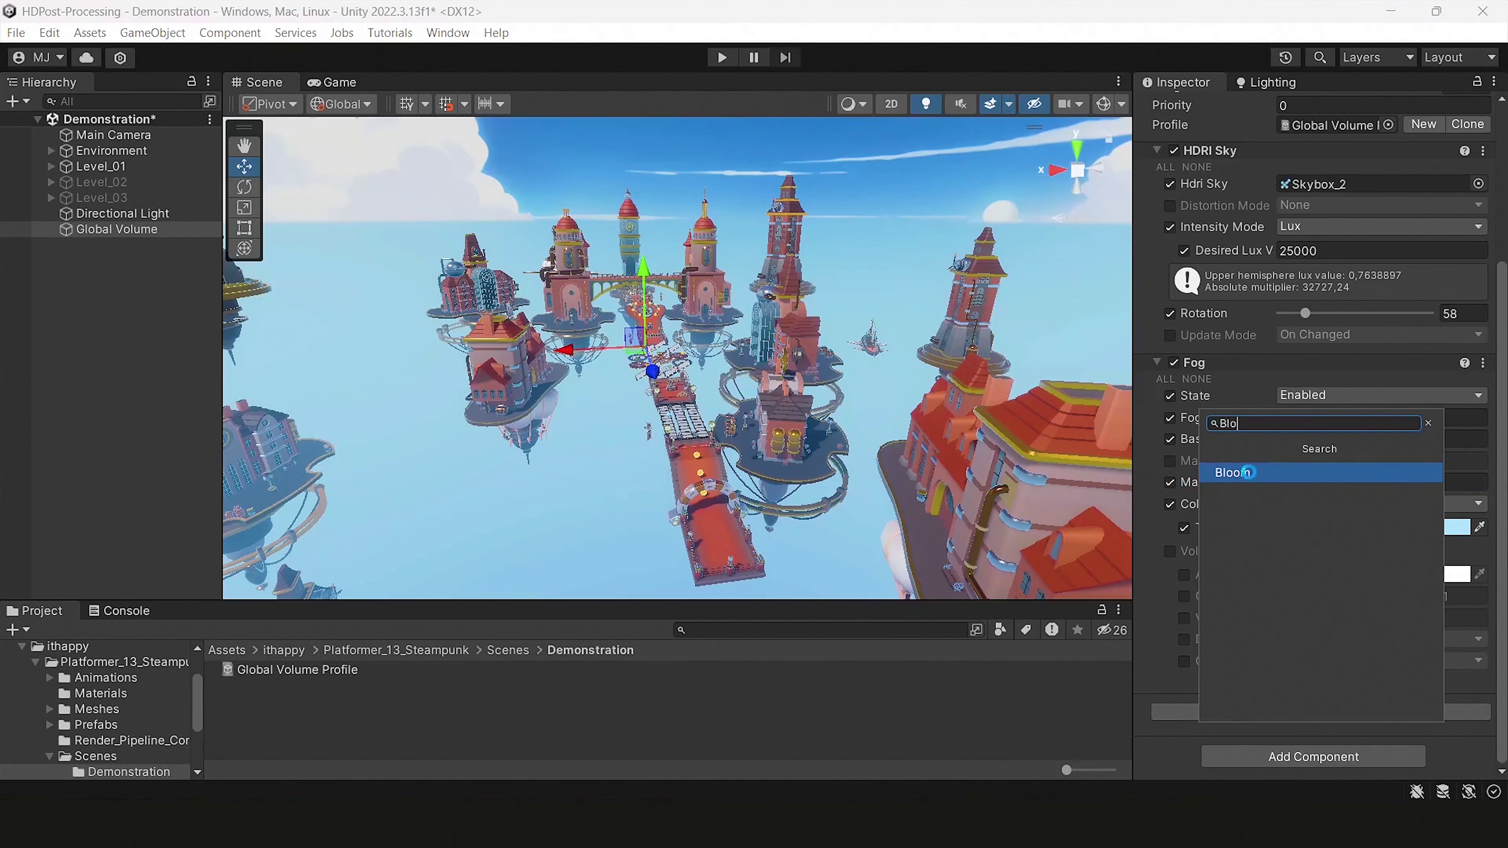
{"action": "left_click", "coordinate": [1234, 472]}
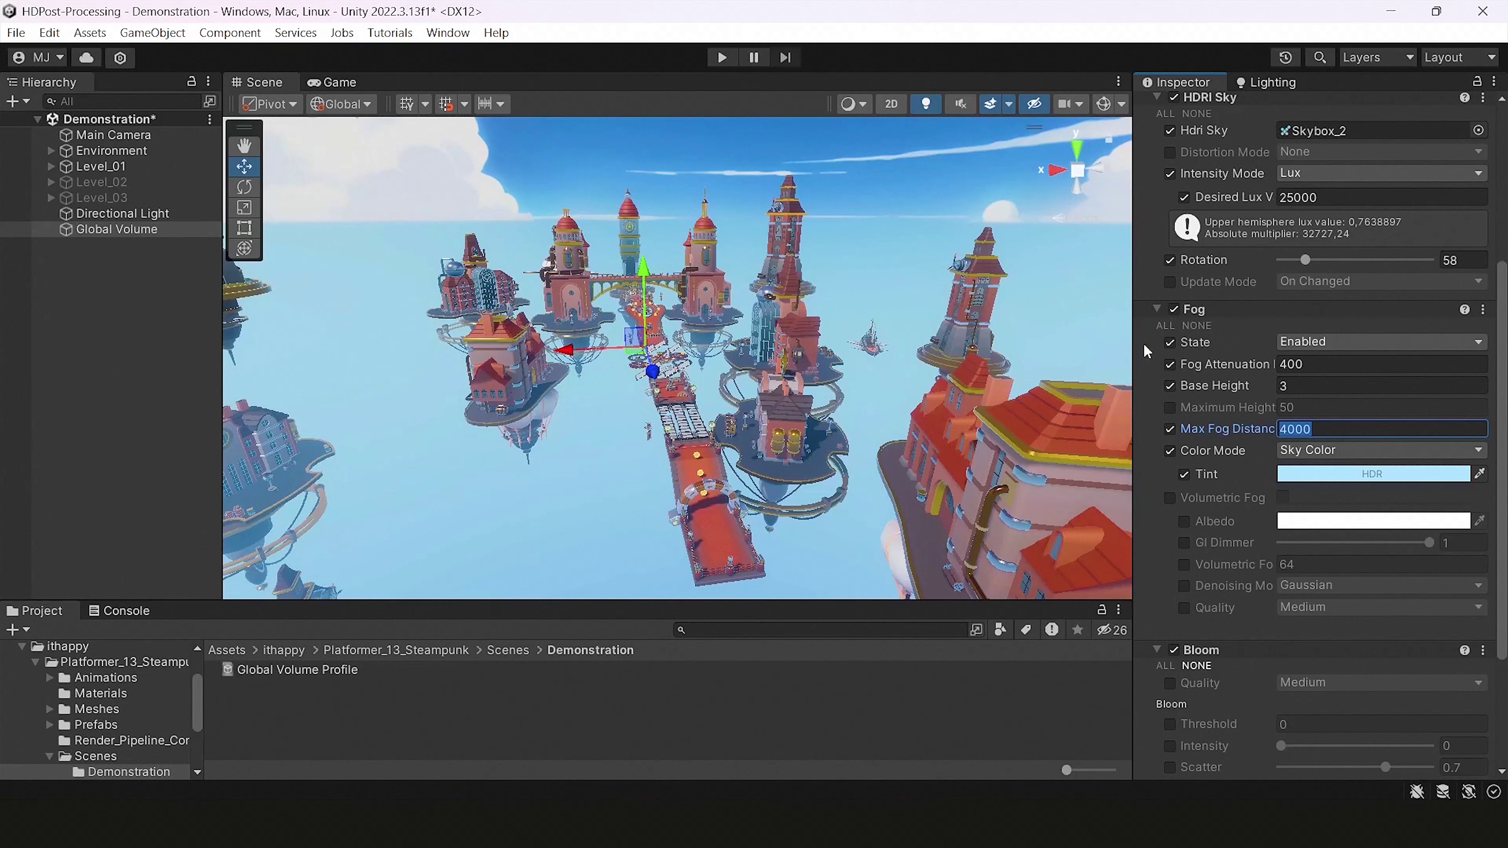
Step: Collapse the Fog and HDRI Sky settings and override the Bloom Intensity with about 0.7
{"action": "left_click", "coordinate": [1156, 309]}
{"action": "left_click", "coordinate": [1156, 244]}
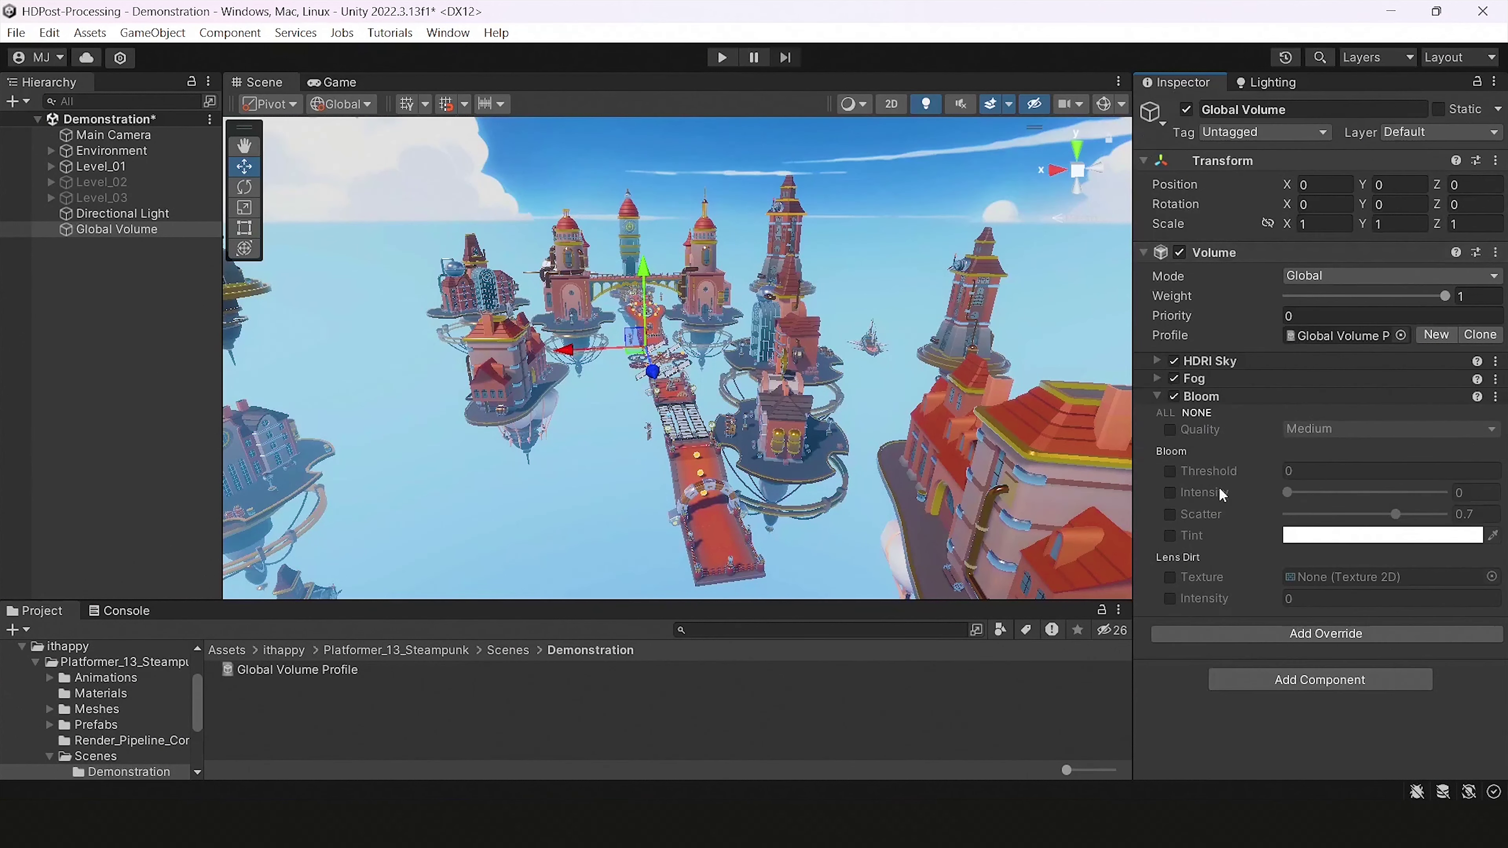
{"action": "left_click", "coordinate": [1169, 493]}
{"action": "left_click_drag", "start_coordinate": [1310, 502], "coordinate": [1403, 504]}
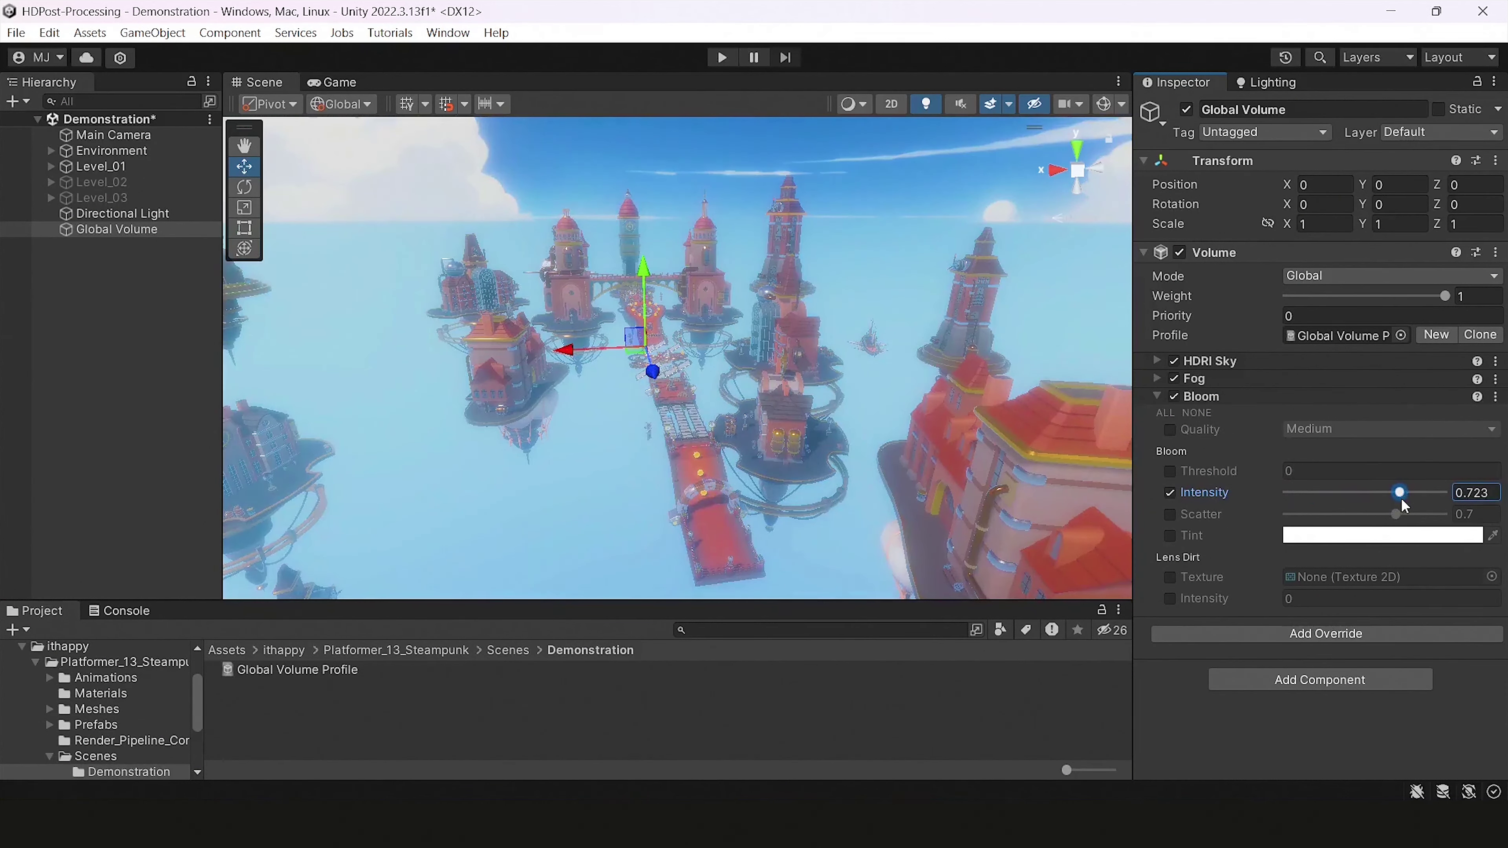
Step: Override the Bloom Threshold, trying 1.1 and settling on 1.2
{"action": "left_click", "coordinate": [1169, 471]}
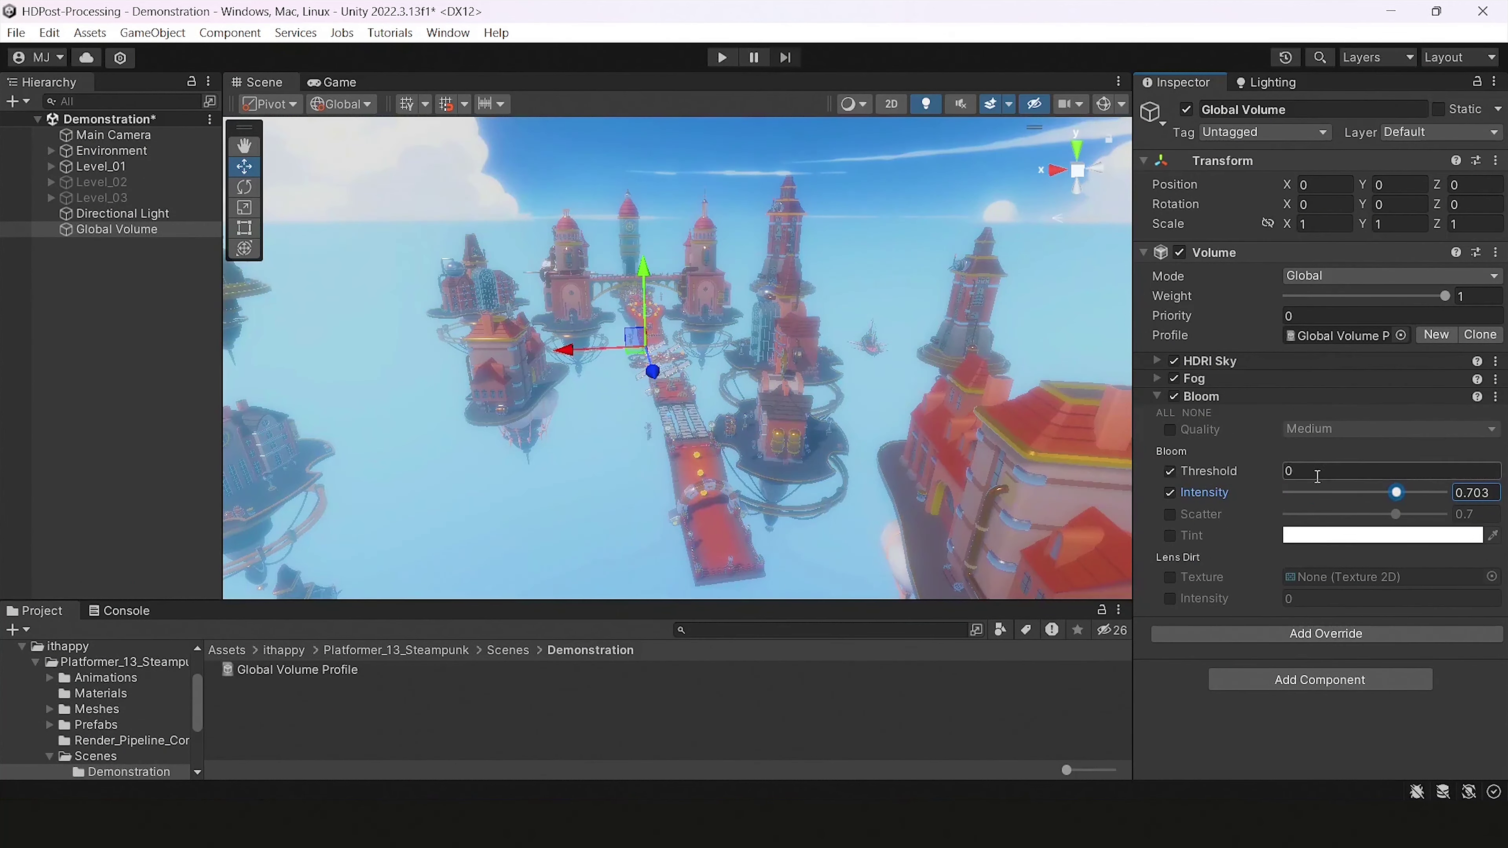
{"action": "left_click", "coordinate": [1358, 471]}
{"action": "type", "text": "1.1"}
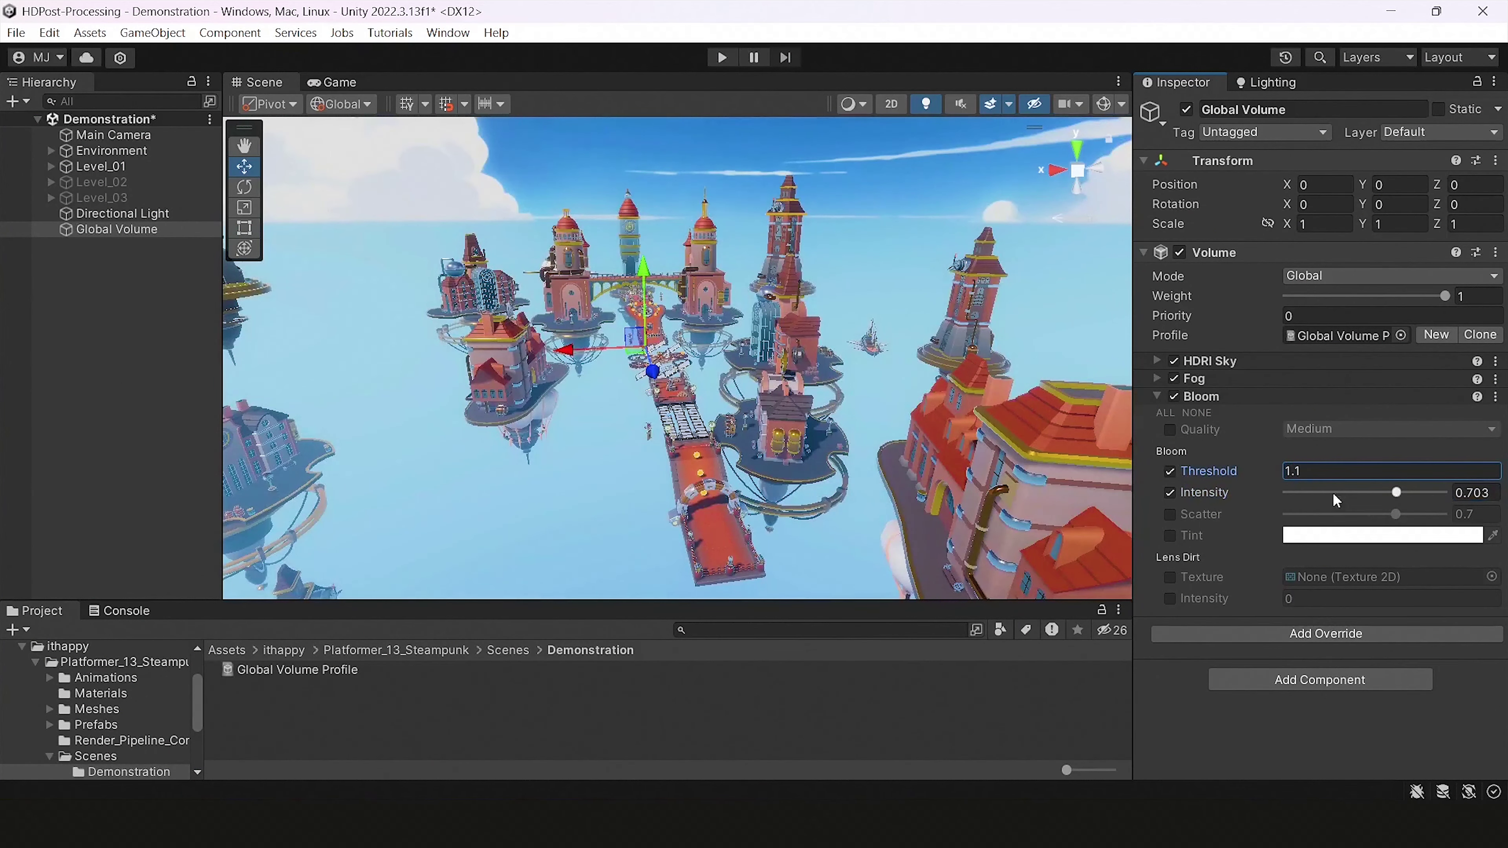
{"action": "mouse_move", "coordinate": [873, 380]}
{"action": "right_mouse_down"}
{"action": "mouse_move", "coordinate": [882, 476]}
{"action": "mouse_move", "coordinate": [872, 401]}
{"action": "right_mouse_up"}
{"action": "left_click", "coordinate": [1315, 470]}
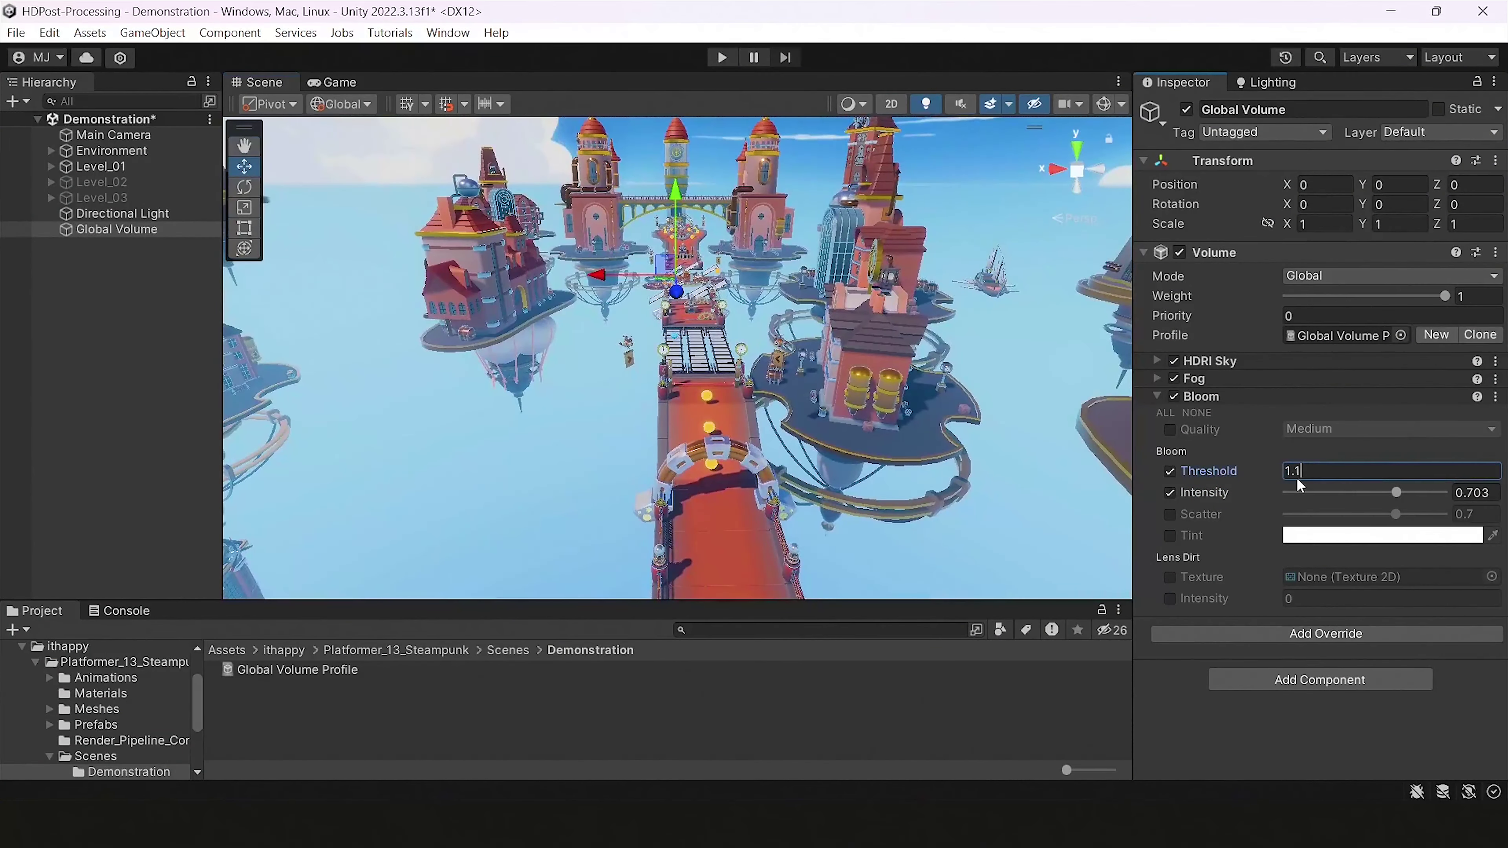
{"action": "left_click_drag", "start_coordinate": [1298, 477], "coordinate": [1298, 476]}
{"action": "type", "text": "2"}
Step: Enable the Bloom's Scatter override and adjust its value slightly
{"action": "key", "text": "s"}
{"action": "right_click_drag", "start_coordinate": [755, 406], "coordinate": [766, 405]}
{"action": "left_click", "coordinate": [1169, 515]}
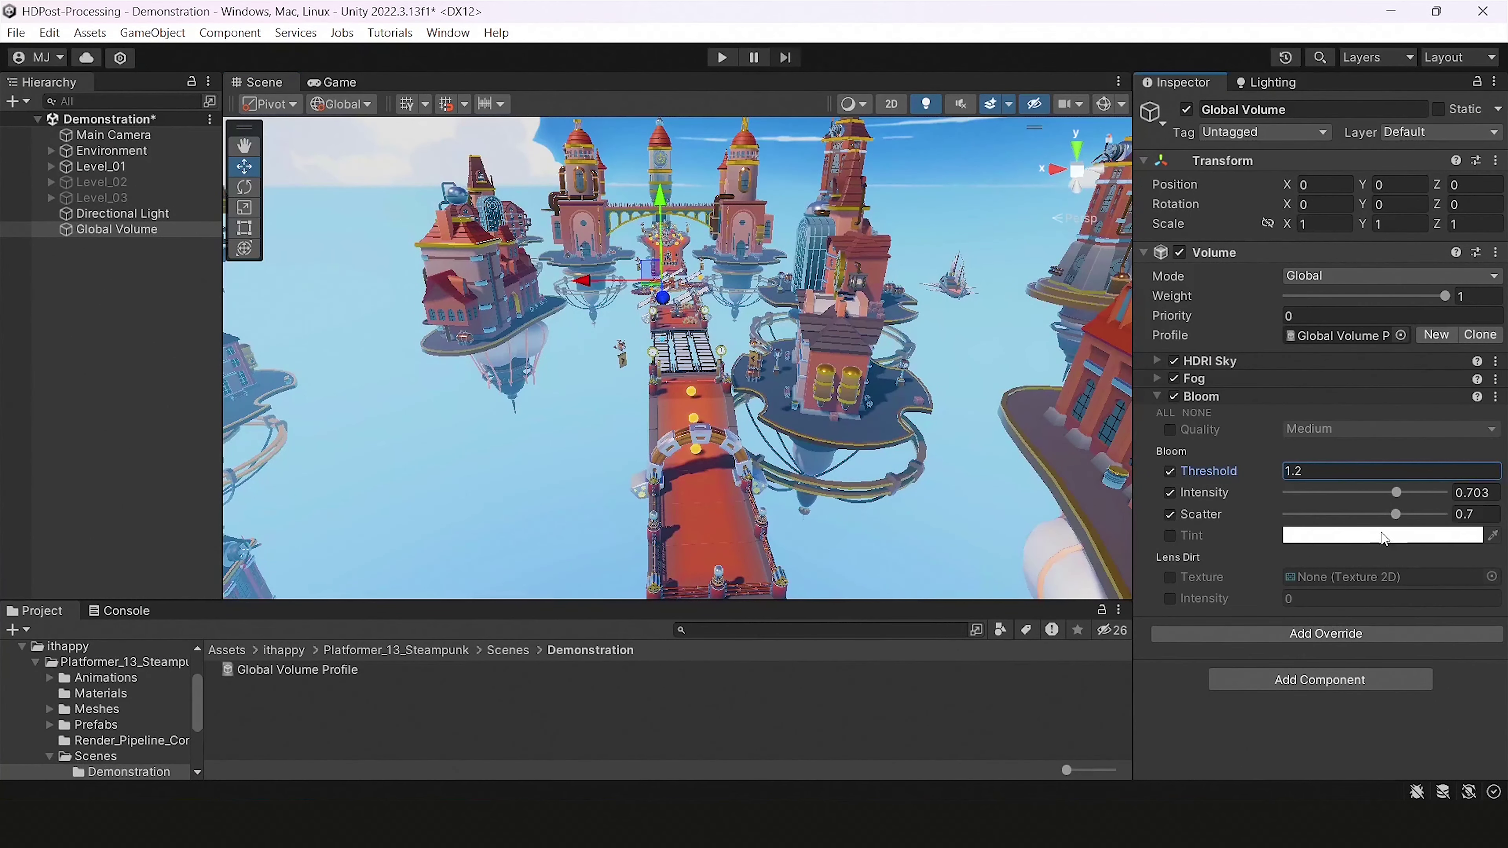
{"action": "mouse_move", "coordinate": [1395, 514]}
{"action": "left_mouse_down"}
{"action": "mouse_move", "coordinate": [1443, 521]}
{"action": "mouse_move", "coordinate": [1403, 528]}
{"action": "left_mouse_up"}
Step: Select the farther gold coin on the red walkway, just before the metal bridge
{"action": "key", "text": "w"}
{"action": "right_click_drag", "start_coordinate": [807, 380], "coordinate": [671, 393]}
{"action": "left_click", "coordinate": [656, 389]}
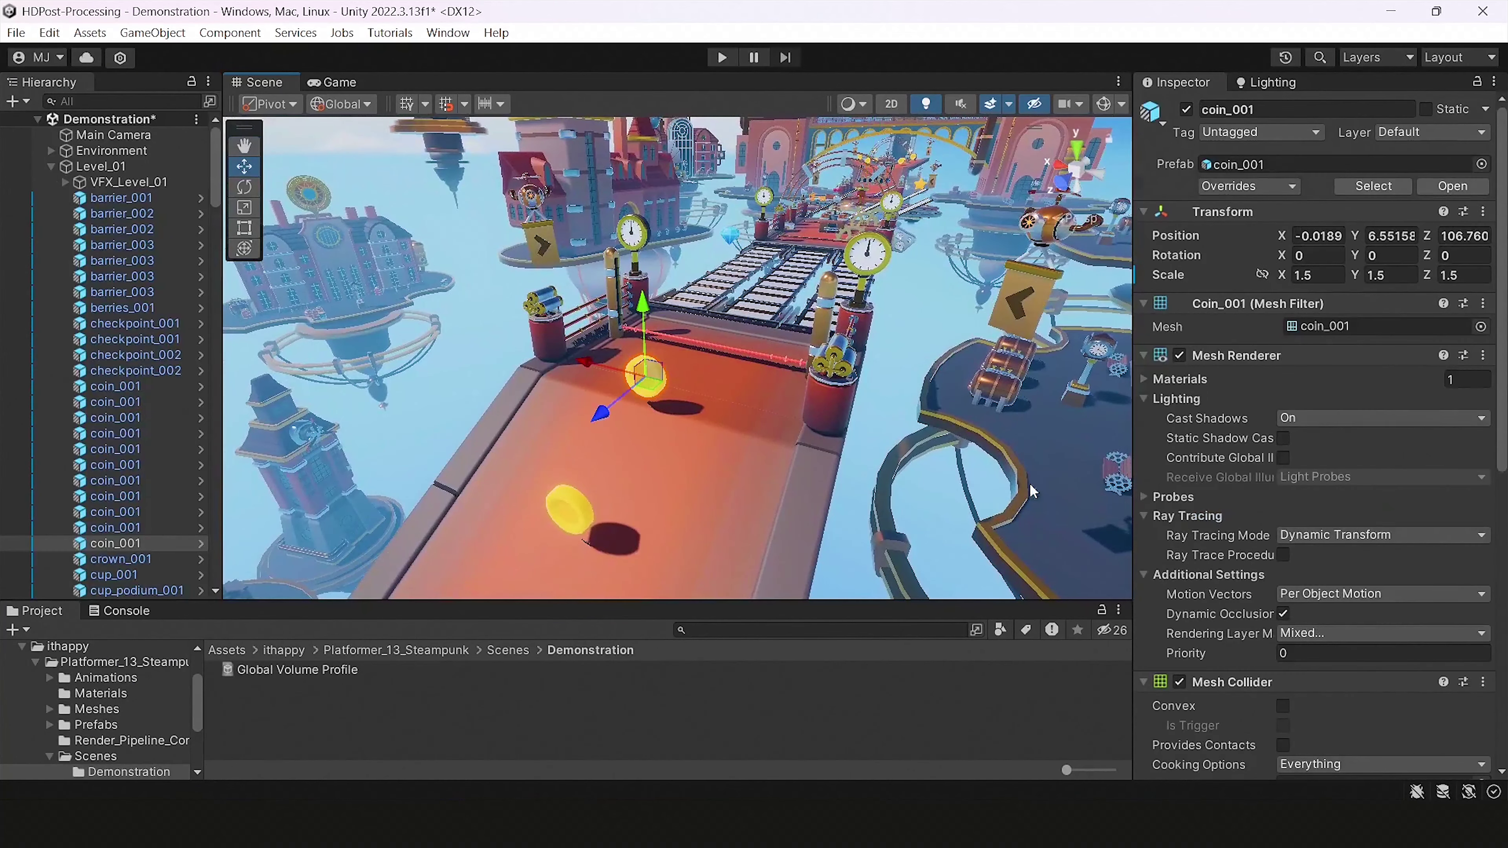
Step: Expand the coin's Emission material and change its Emission Intensity, trying 10000 and settling on 50000 nits
{"action": "scroll", "coordinate": [1330, 551], "scroll_direction": "down", "scroll_amount": 10}
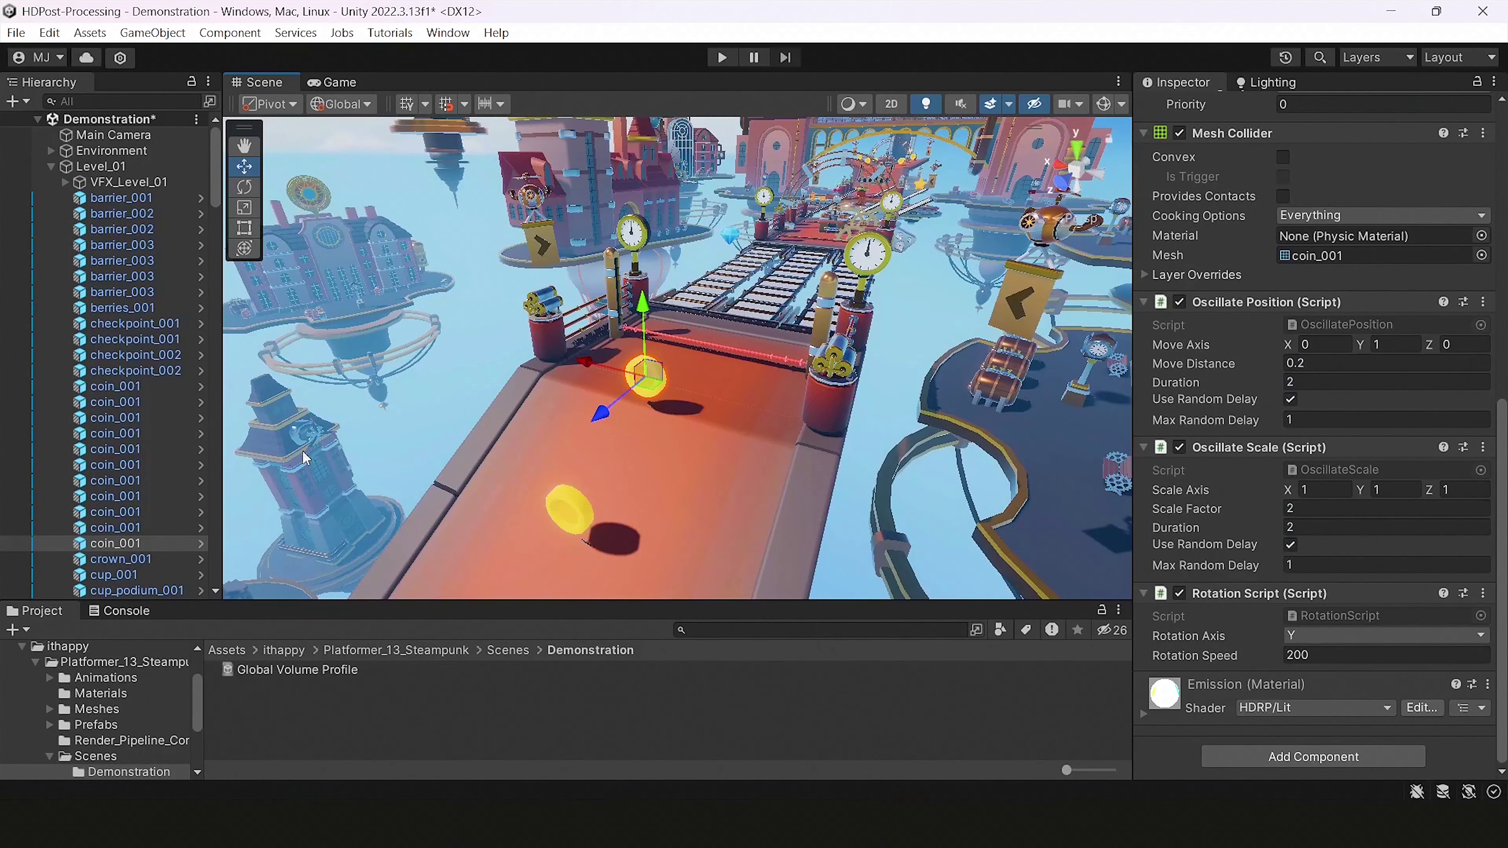
{"action": "left_click", "coordinate": [1144, 714]}
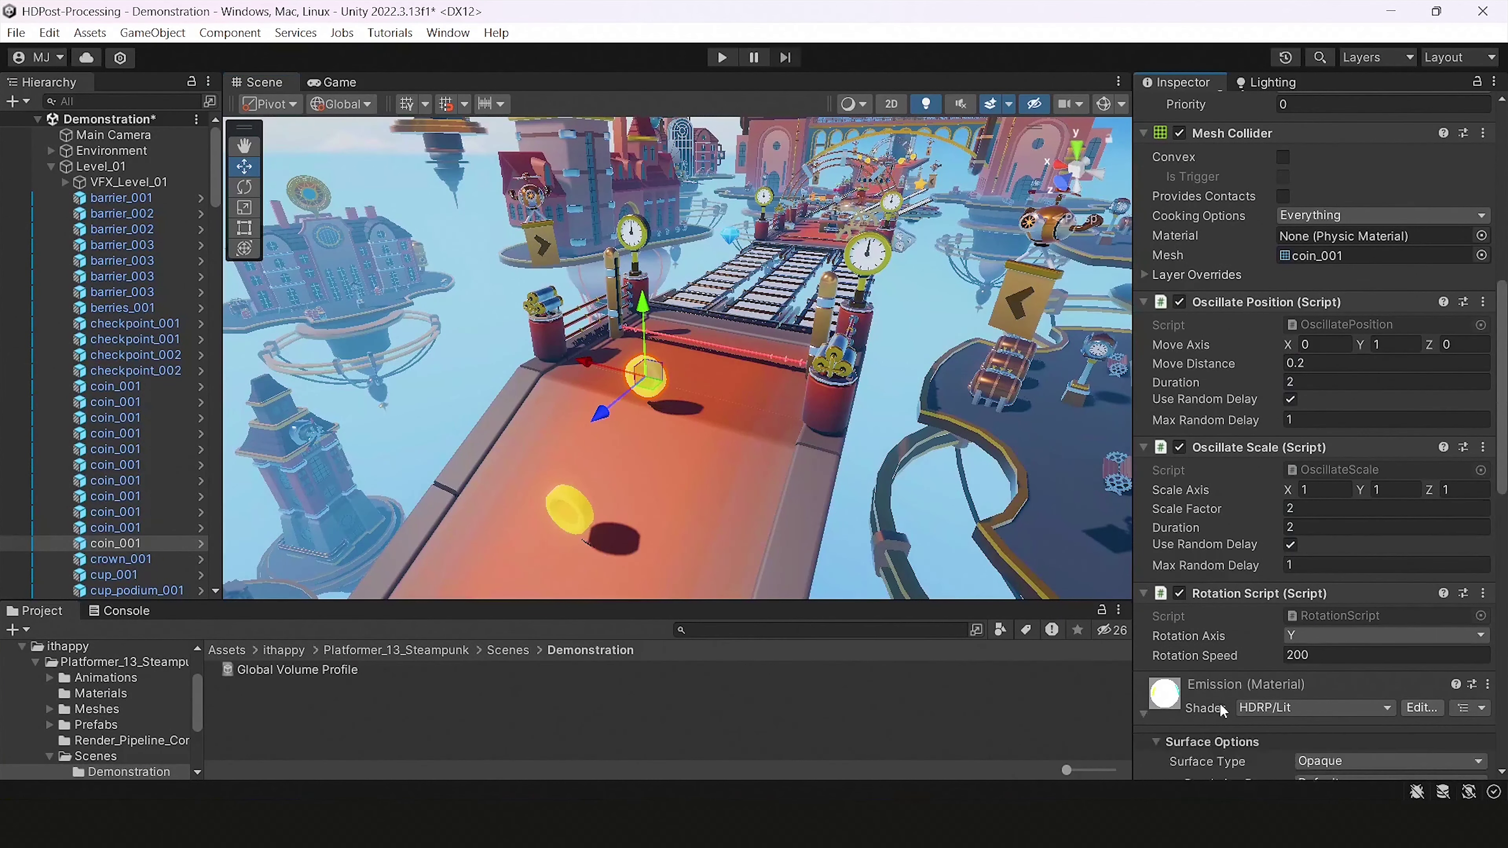
{"action": "scroll", "coordinate": [1312, 685], "scroll_direction": "down", "scroll_amount": 6}
{"action": "scroll", "coordinate": [1324, 669], "scroll_direction": "down", "scroll_amount": 5}
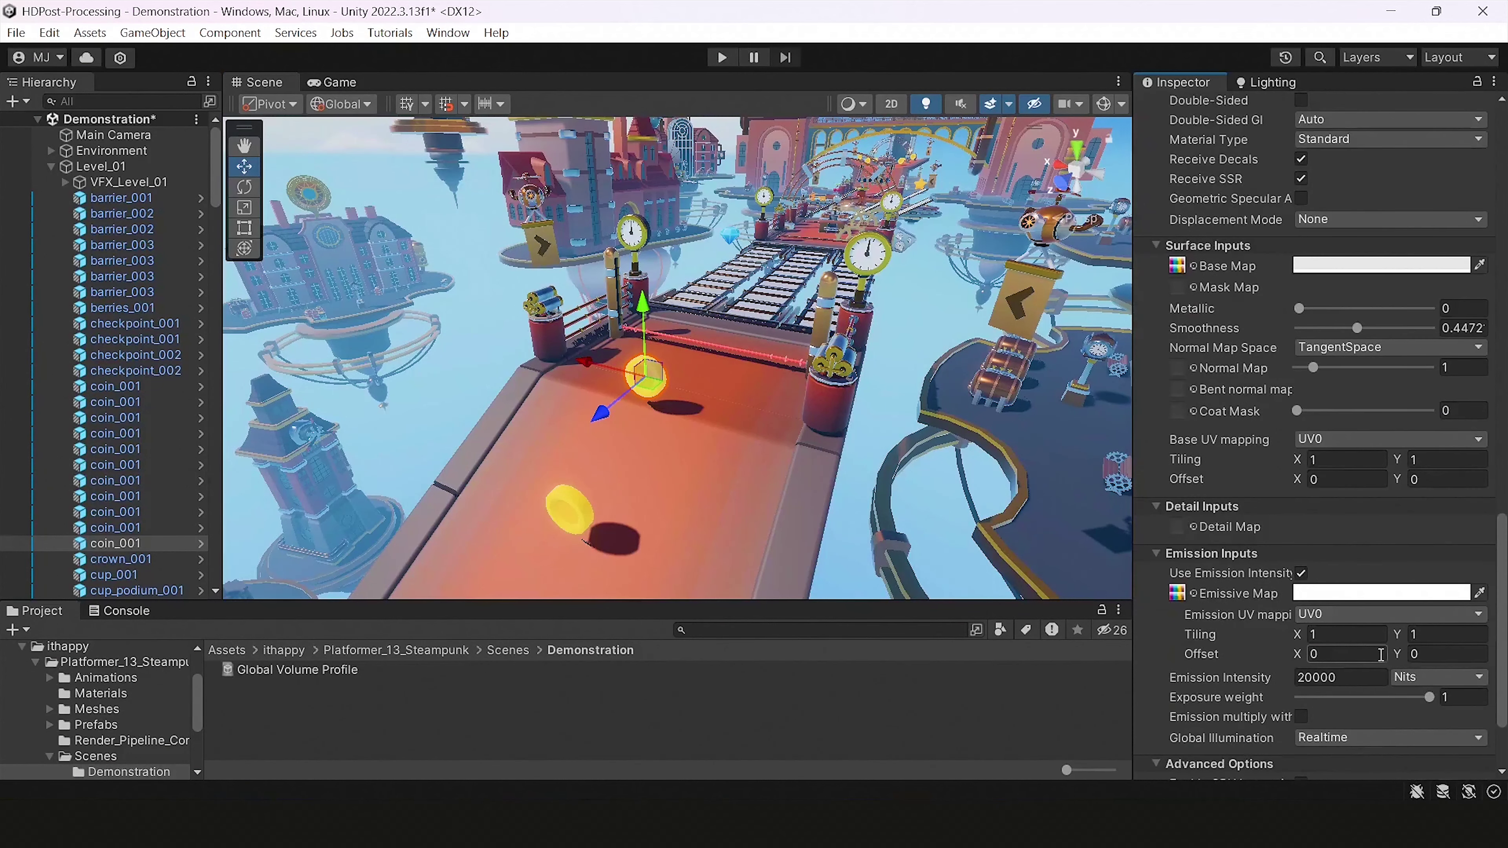
{"action": "left_click", "coordinate": [1315, 675]}
{"action": "left_click", "coordinate": [1305, 678]}
{"action": "key", "text": "BackSpace"}
{"action": "type", "text": "1"}
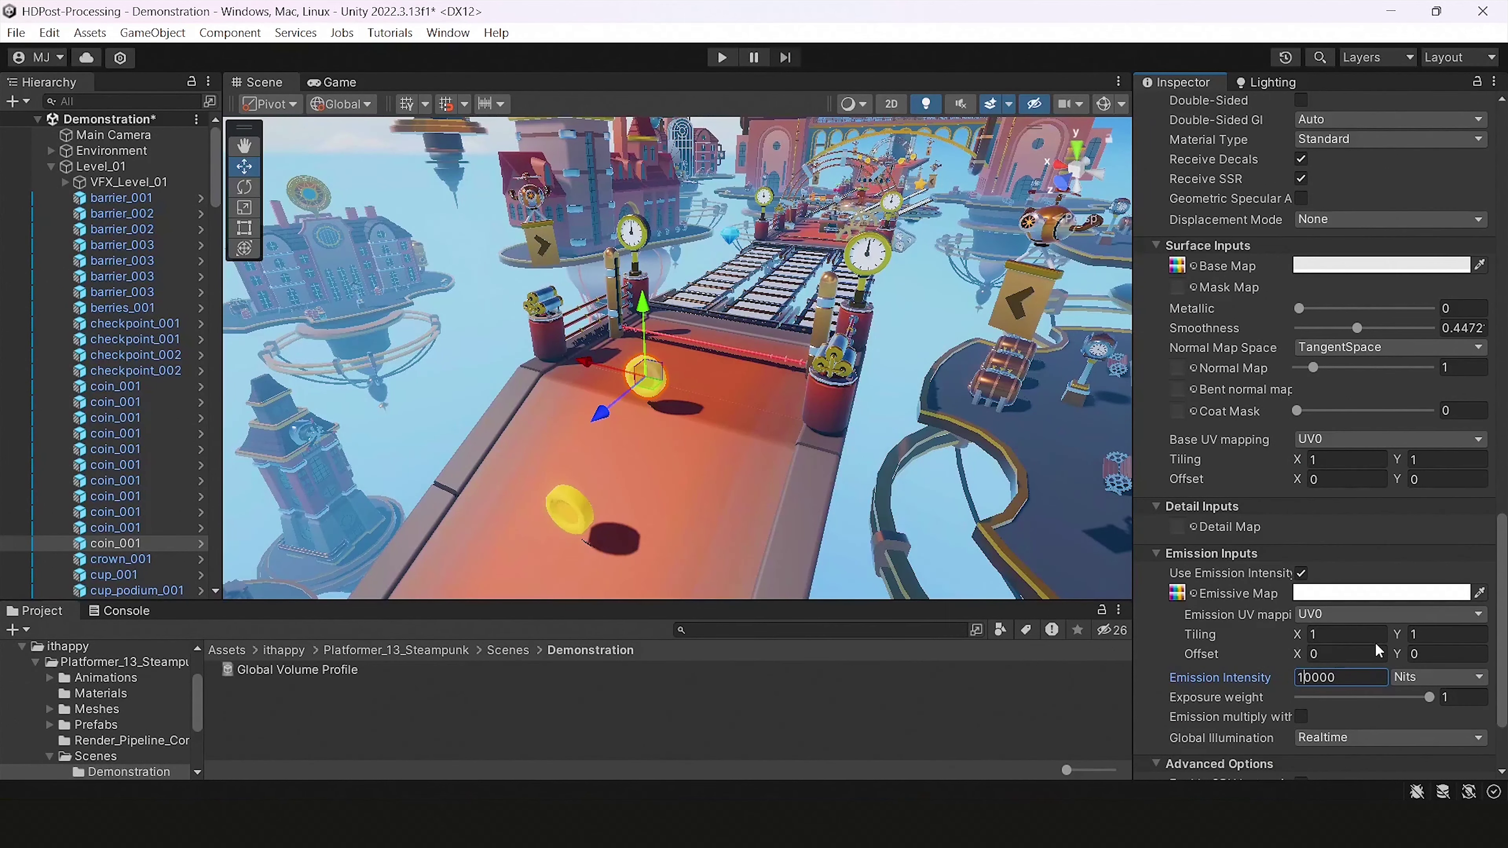
{"action": "key", "text": "BackSpace"}
{"action": "type", "text": "5"}
Step: Deselect the coin and collapse the Level_01 group in the scene's object list
{"action": "key", "text": "s"}
{"action": "right_click_drag", "start_coordinate": [846, 526], "coordinate": [866, 445]}
{"action": "left_click", "coordinate": [819, 398]}
{"action": "left_click", "coordinate": [52, 167]}
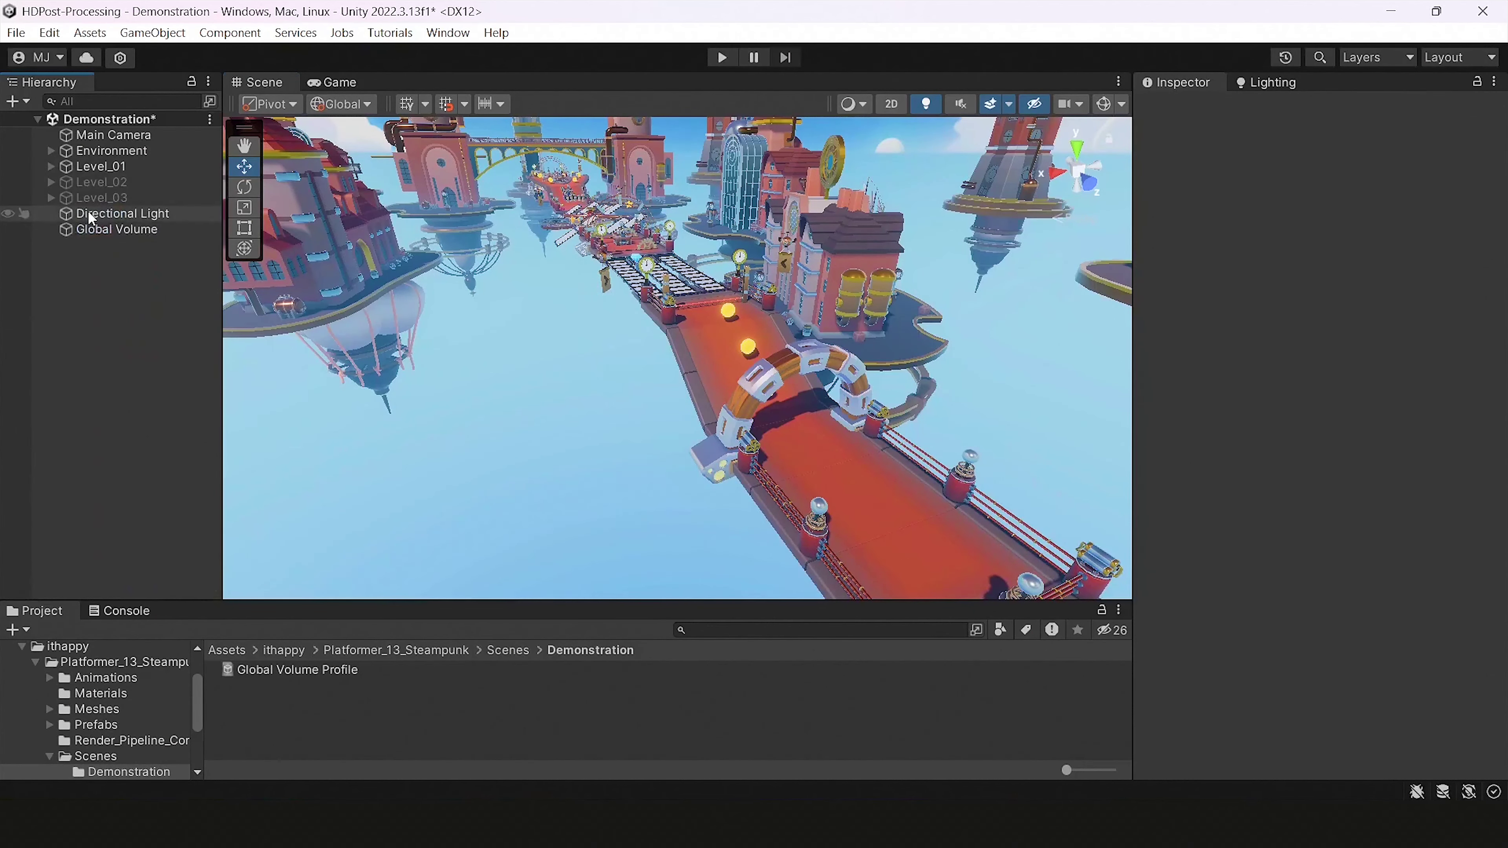
Step: Add a Color Adjustments override to the Global Volume
{"action": "left_click", "coordinate": [89, 229]}
{"action": "left_click", "coordinate": [1225, 635]}
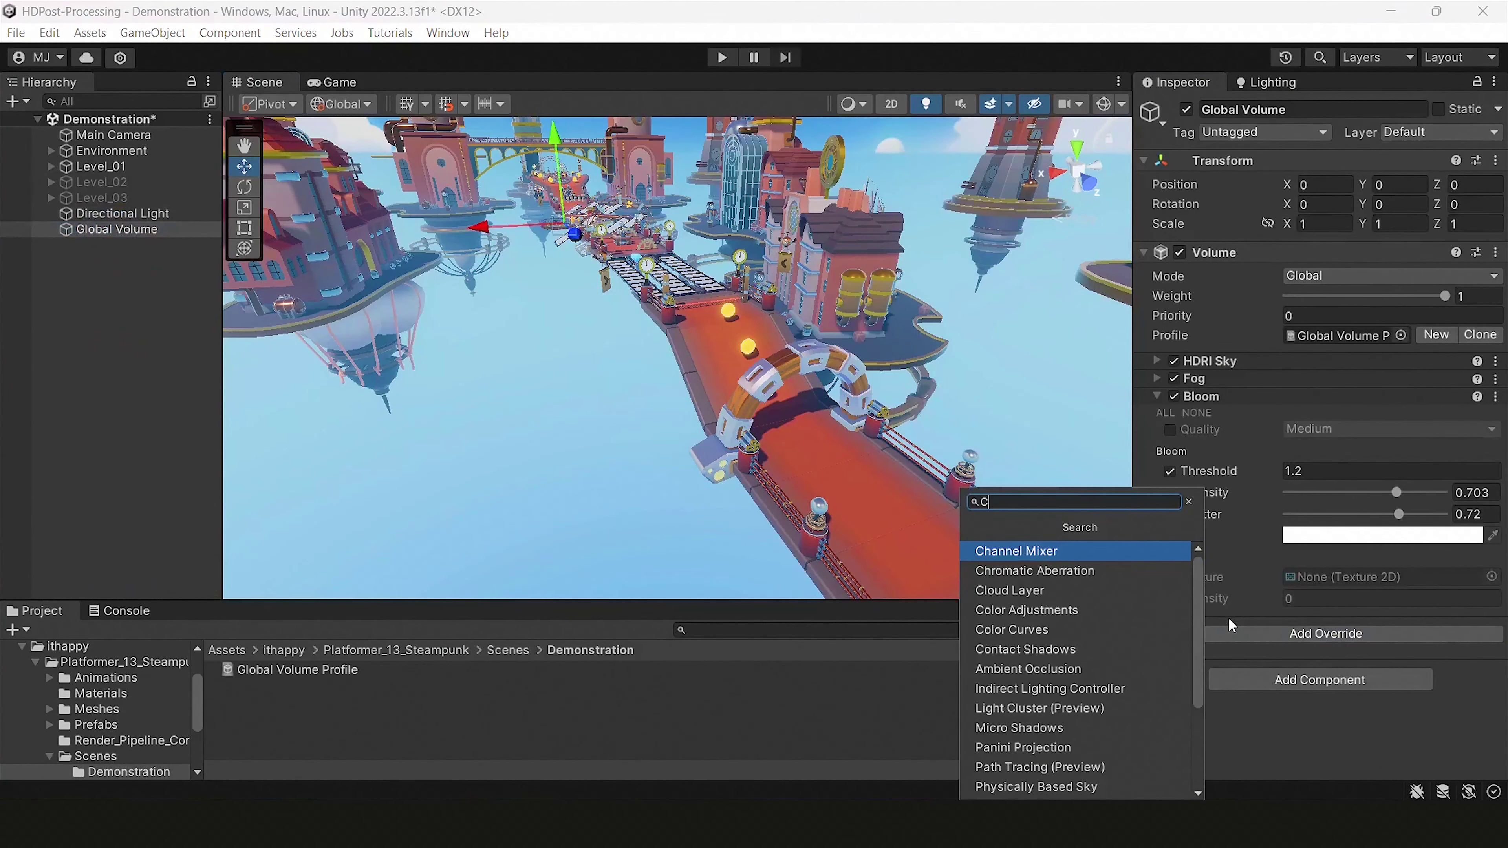
{"action": "type", "text": "Colo"}
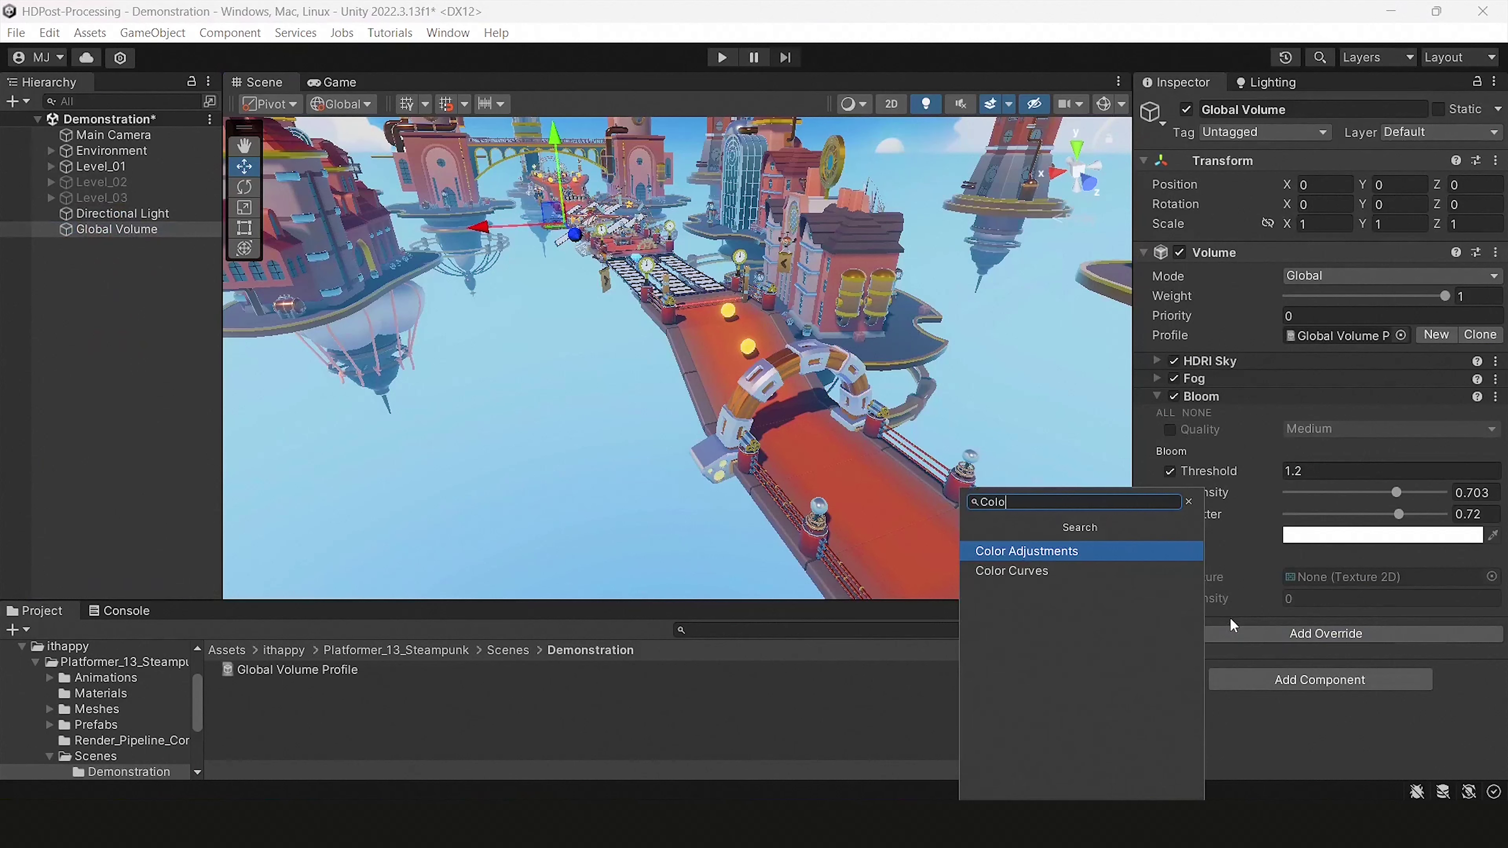
{"action": "left_click", "coordinate": [1095, 554]}
Step: Enable the Hue Shift override in Color Adjustments, try a value of 28, and reset it to 0
{"action": "scroll", "coordinate": [1274, 586], "scroll_direction": "down", "scroll_amount": 2}
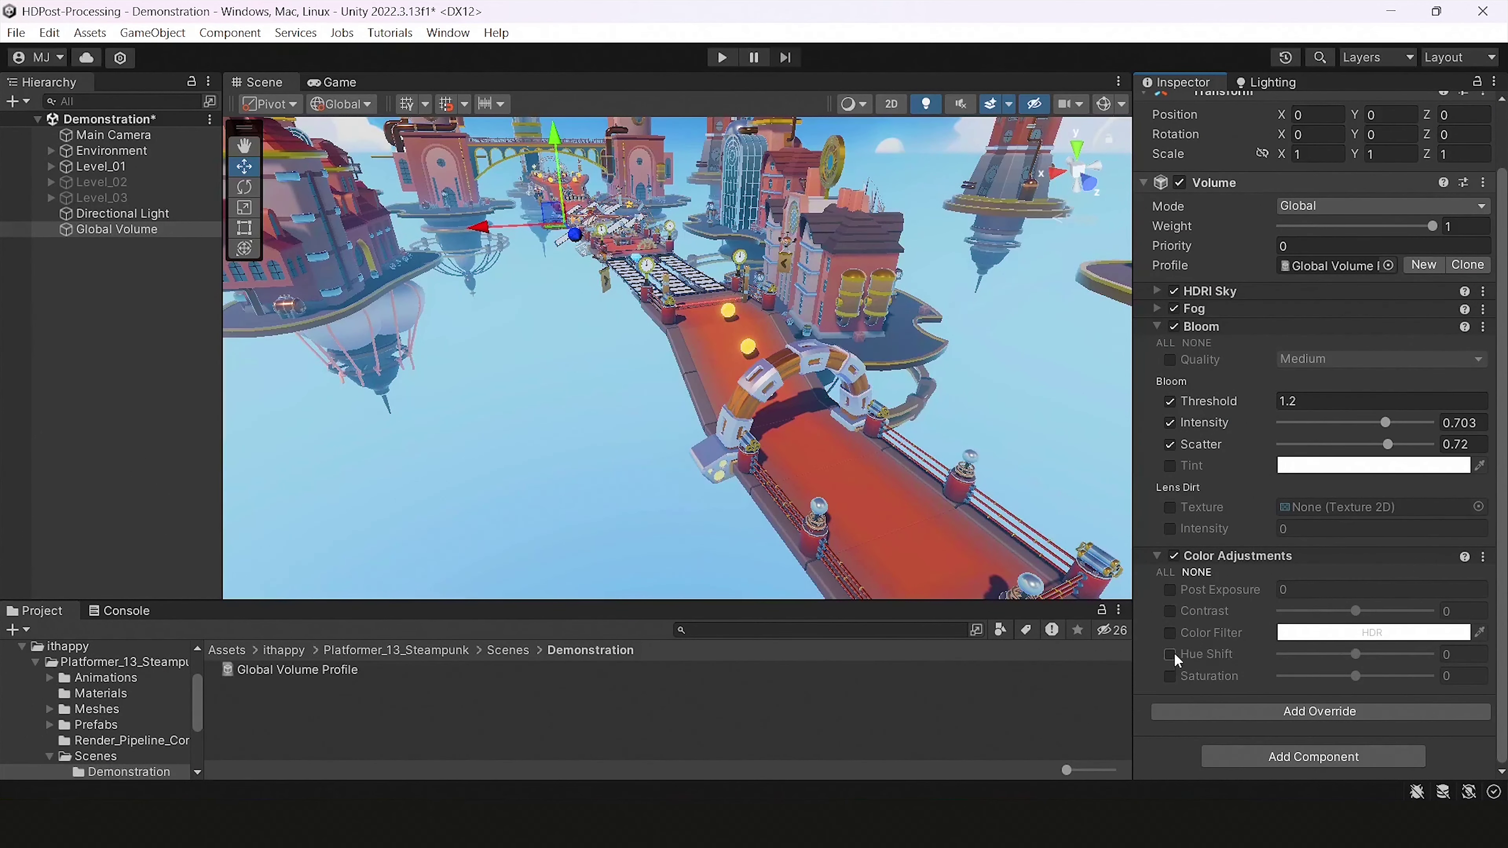
{"action": "mouse_move", "coordinate": [1343, 658]}
{"action": "left_mouse_down"}
{"action": "mouse_move", "coordinate": [1383, 656]}
{"action": "mouse_move", "coordinate": [1367, 666]}
{"action": "left_mouse_up"}
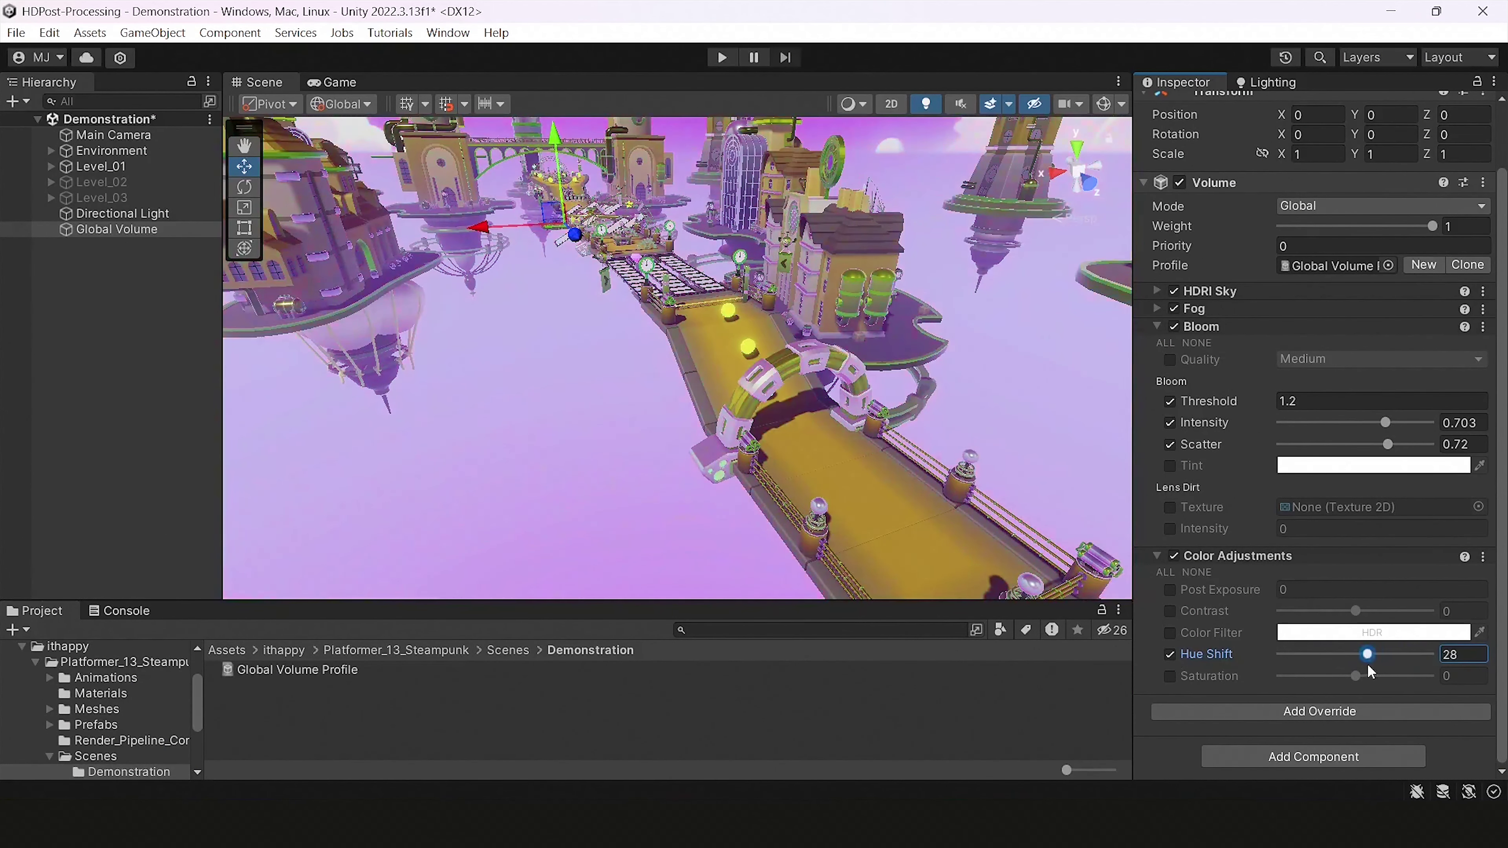
{"action": "key", "text": "BackSpace"}
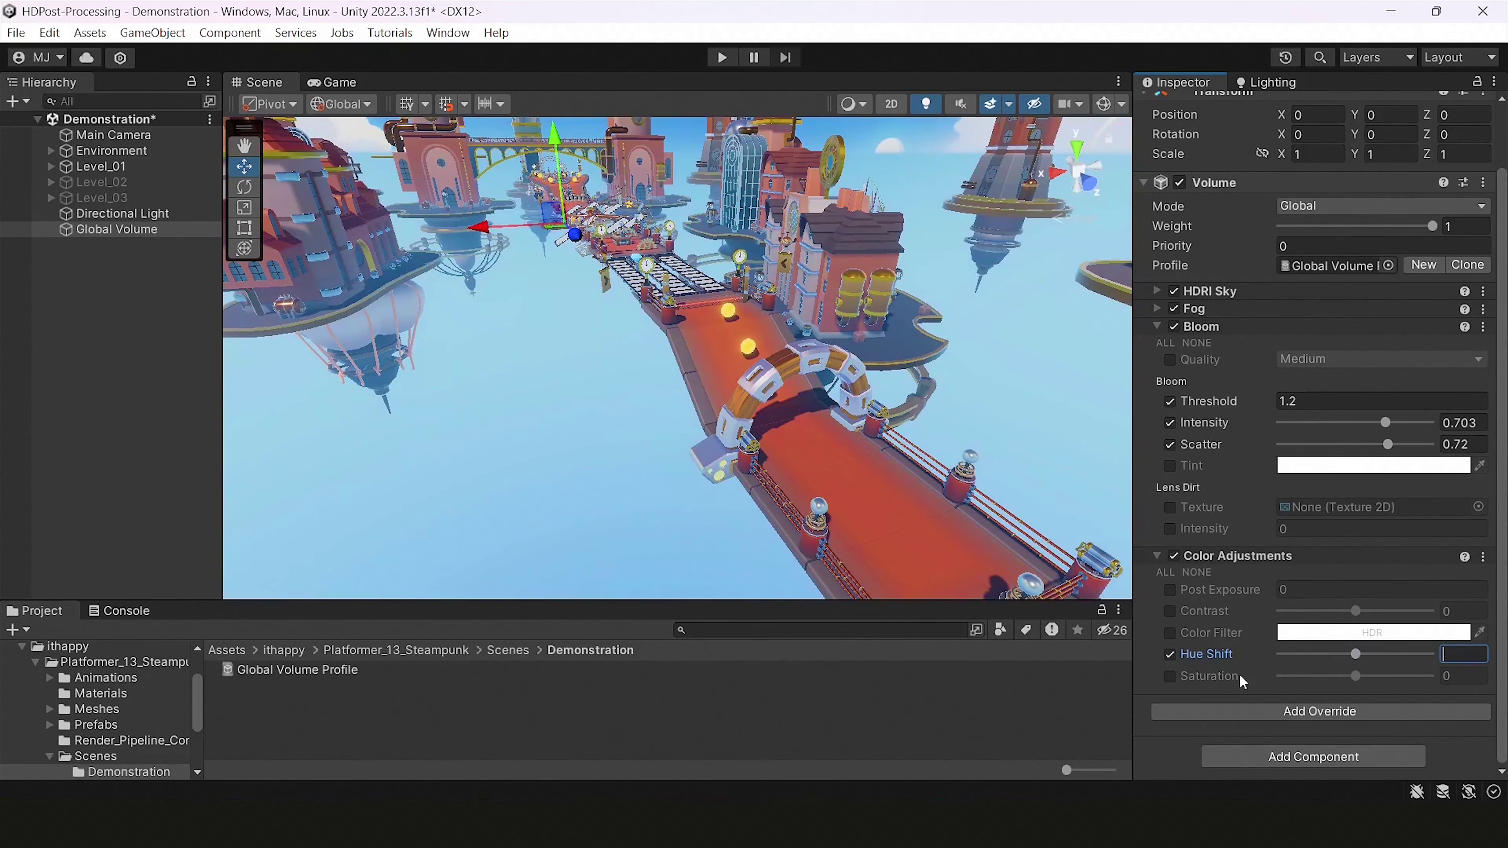
Step: Override the Color Adjustments Saturation, trying 20 and settling on 15
{"action": "mouse_move", "coordinate": [1362, 674]}
{"action": "left_mouse_down"}
{"action": "mouse_move", "coordinate": [1421, 683]}
{"action": "mouse_move", "coordinate": [1338, 679]}
{"action": "mouse_move", "coordinate": [1392, 681]}
{"action": "mouse_move", "coordinate": [1358, 679]}
{"action": "left_mouse_up"}
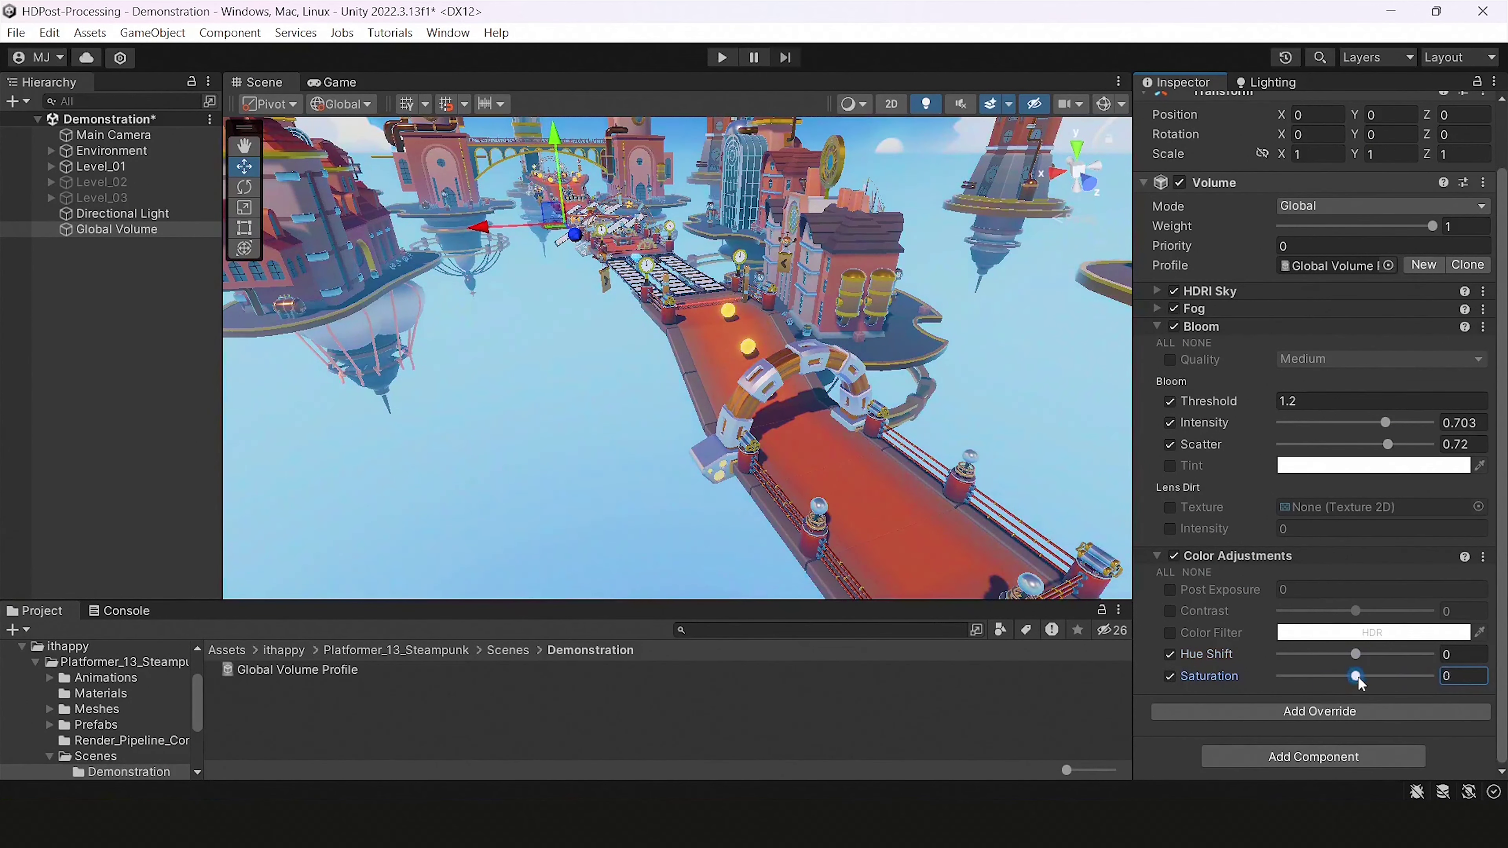
{"action": "left_click", "coordinate": [1356, 654]}
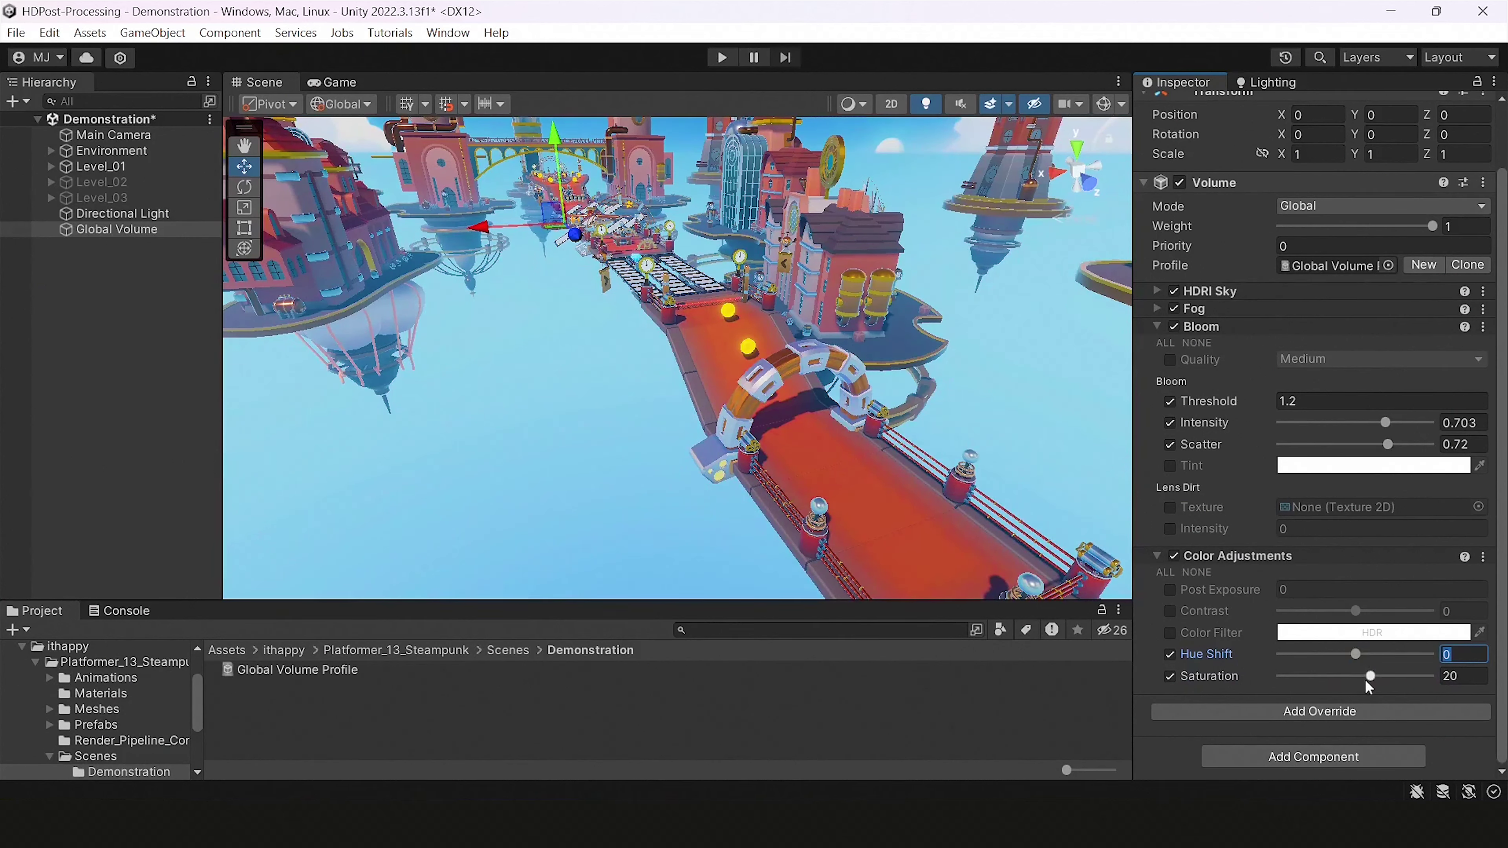
{"action": "mouse_move", "coordinate": [1367, 682]}
{"action": "left_mouse_down"}
{"action": "mouse_move", "coordinate": [1398, 683]}
{"action": "mouse_move", "coordinate": [1376, 683]}
{"action": "left_mouse_up"}
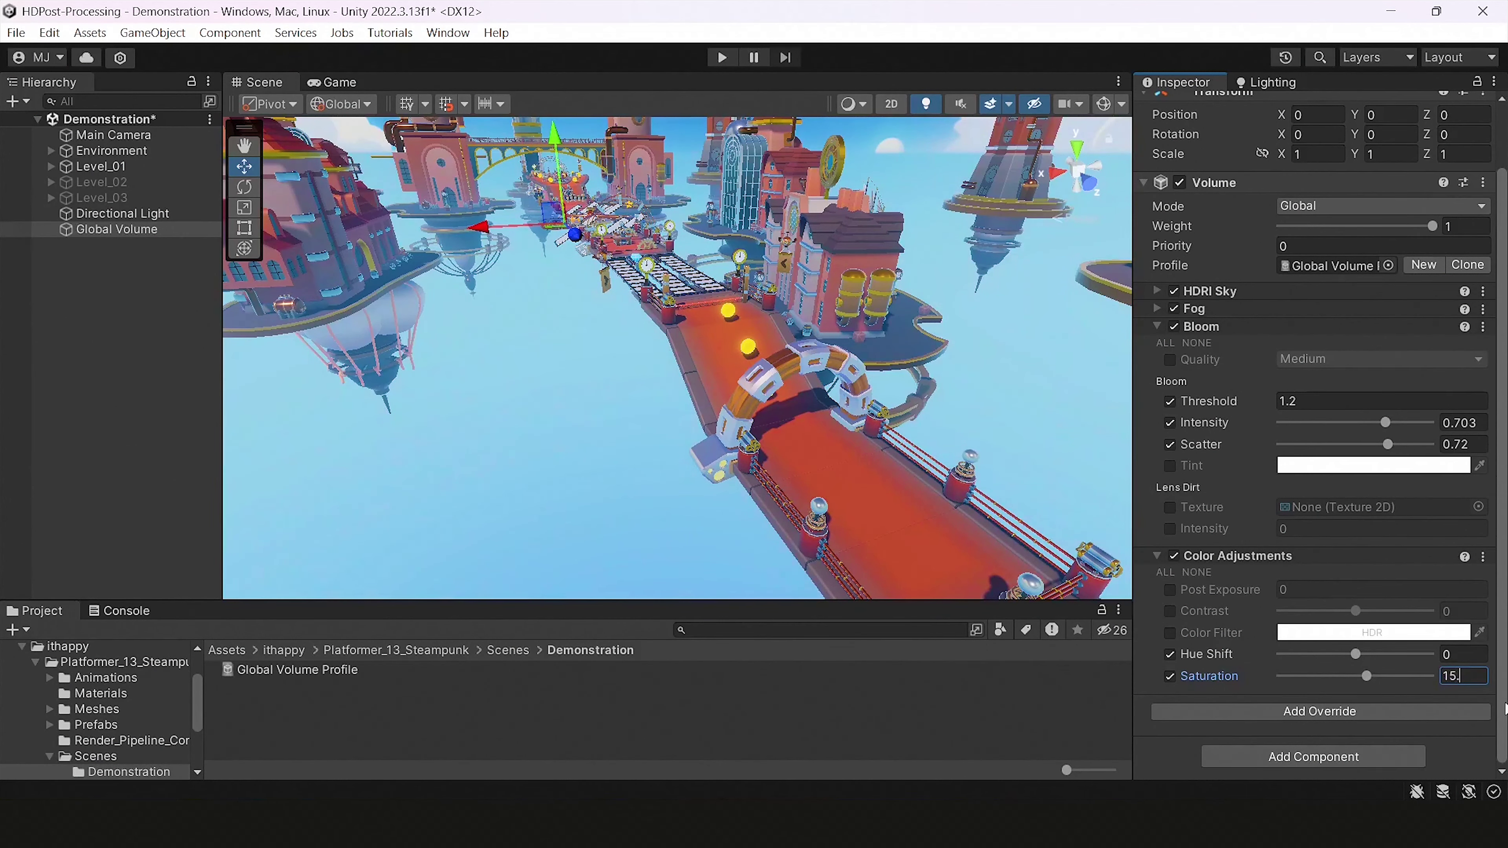
Step: Deselect the Global Volume and start Play mode to preview the scene with the post-processing applied
{"action": "right_click_drag", "start_coordinate": [771, 386], "coordinate": [760, 352]}
{"action": "key", "text": "s"}
{"action": "left_click", "coordinate": [721, 276]}
{"action": "key", "text": "w"}
{"action": "left_click", "coordinate": [722, 57]}
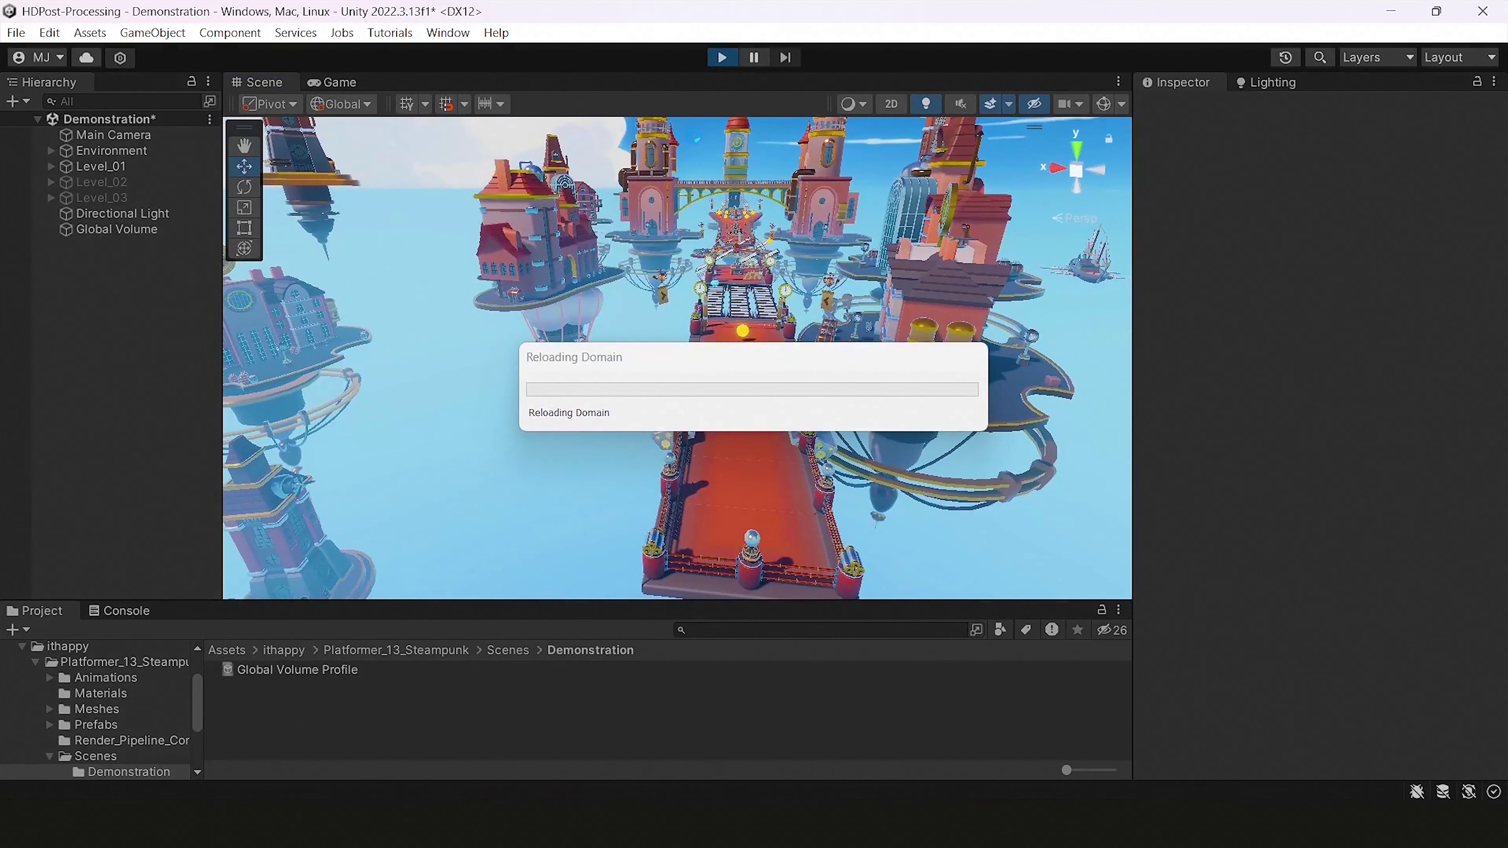